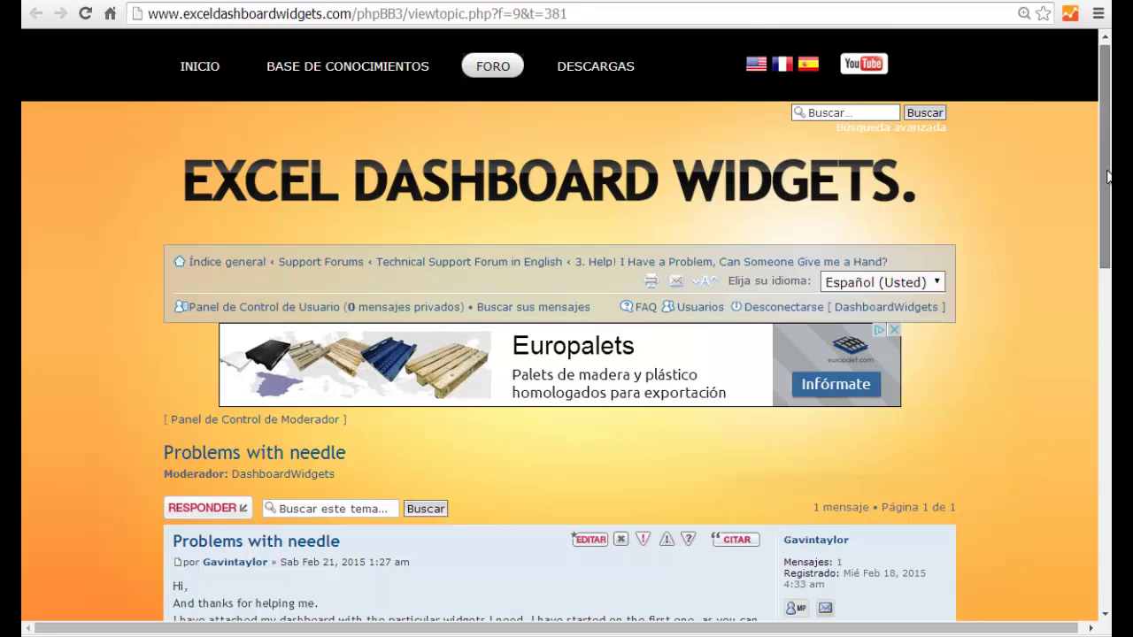
# Step: Download the dashboard .xlsx attached to the 'Problems with needle' forum post
pyautogui.moveTo(1108, 175); pyautogui.dragTo(1103, 287)
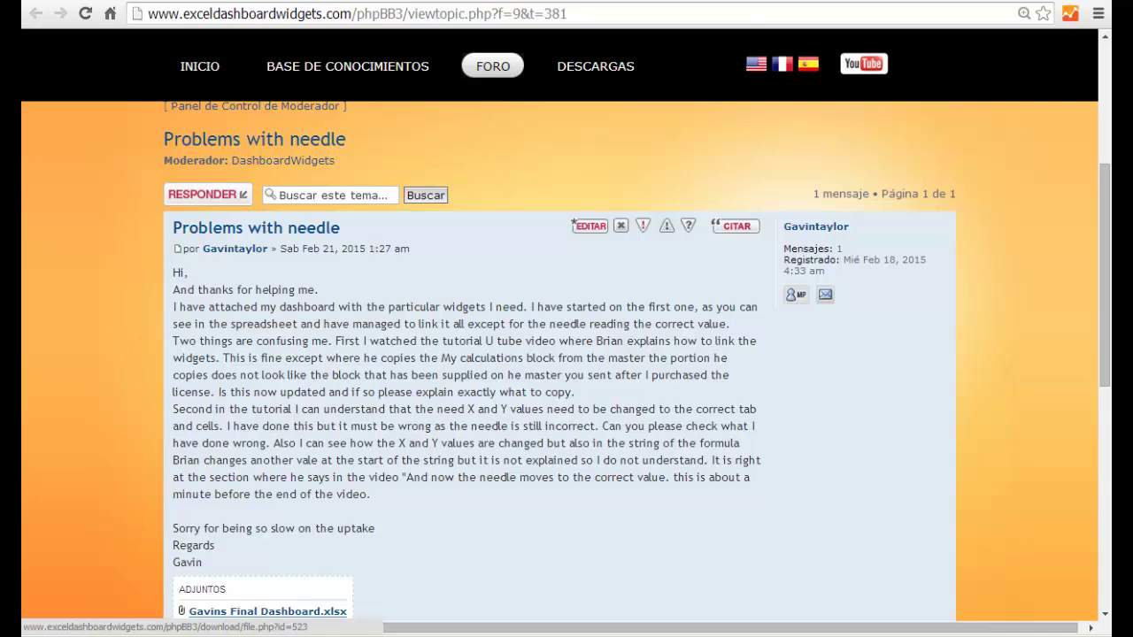
pyautogui.moveTo(1106, 249); pyautogui.dragTo(1108, 293)
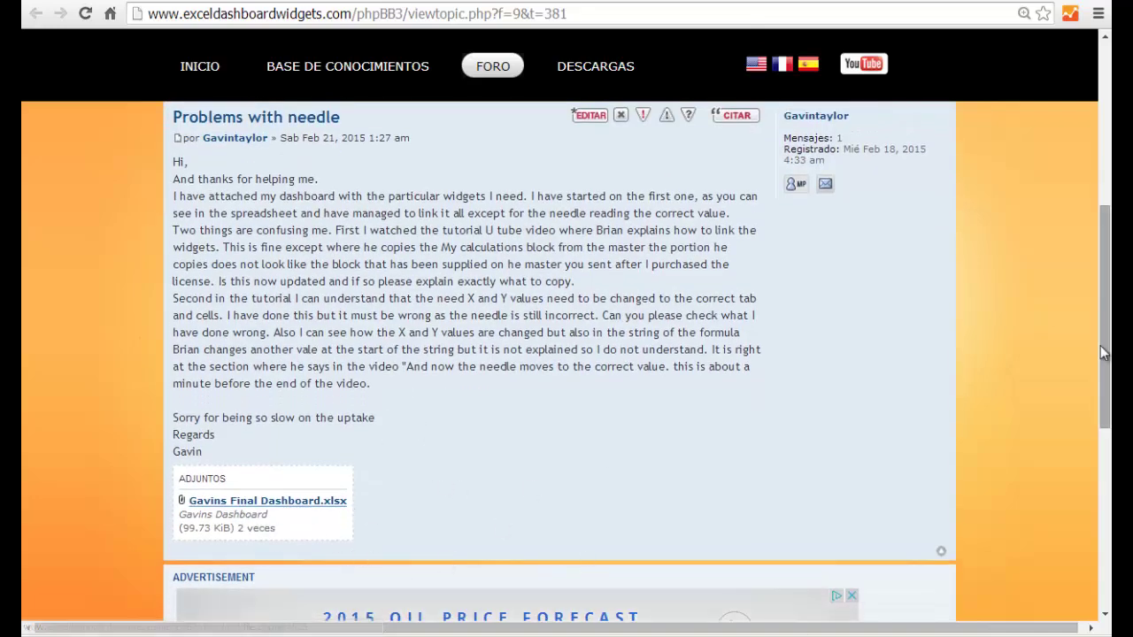
pyautogui.scroll(-3, 413, 447)
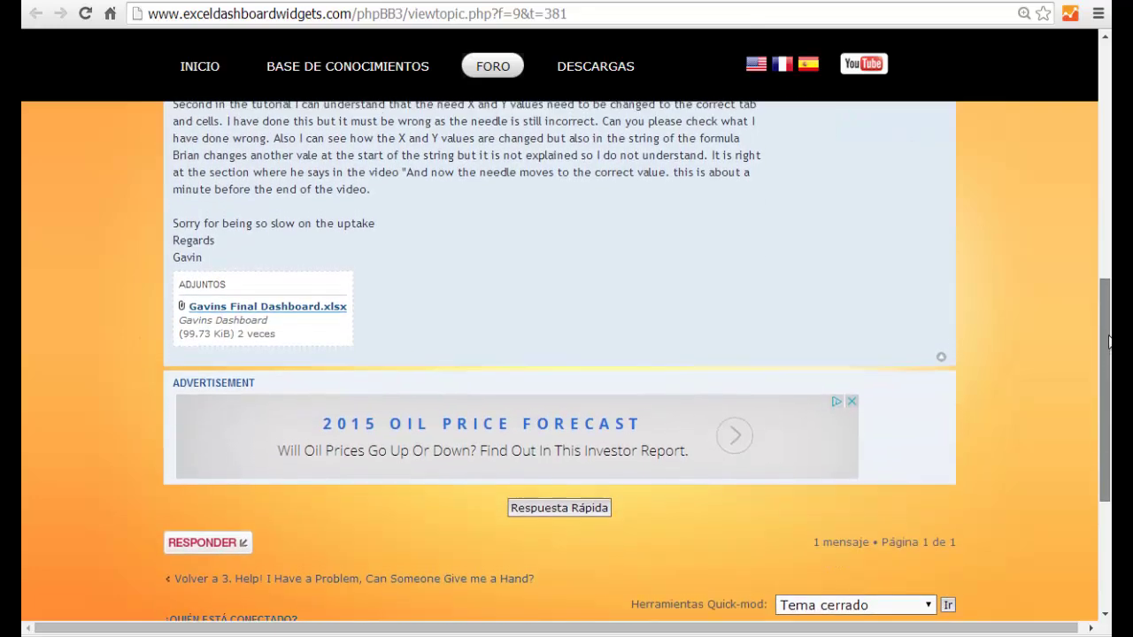
pyautogui.click(300, 372)
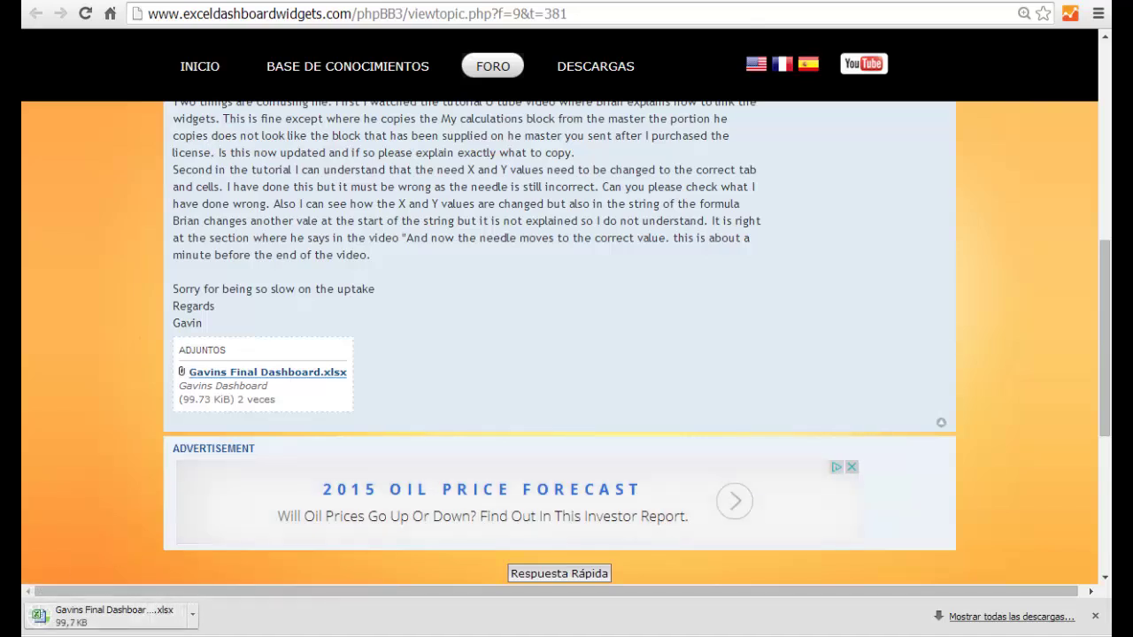
# Step: Open the downloaded workbook with editing and content enabled, links kept, and shift the gauge slightly right
pyautogui.click(71, 614)
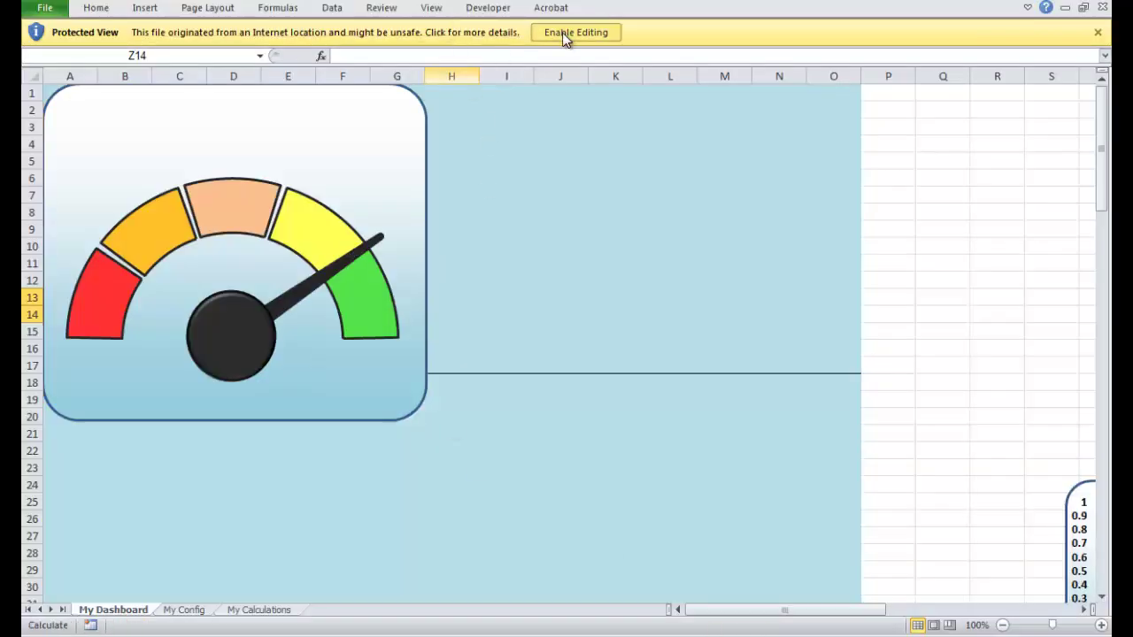
pyautogui.click(572, 35)
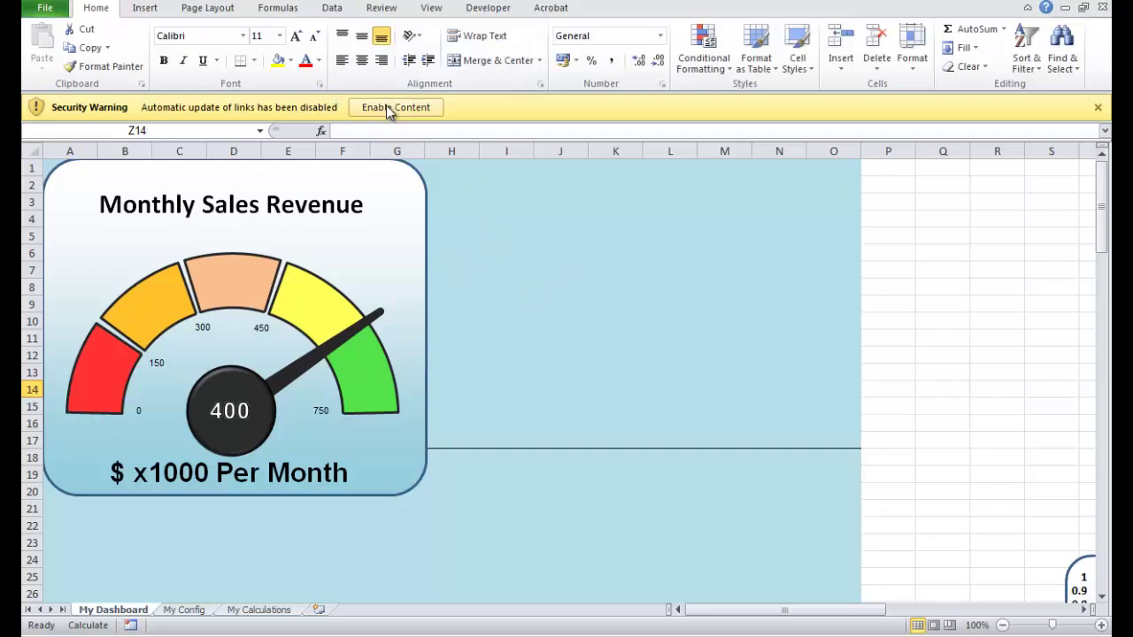
pyautogui.click(392, 107)
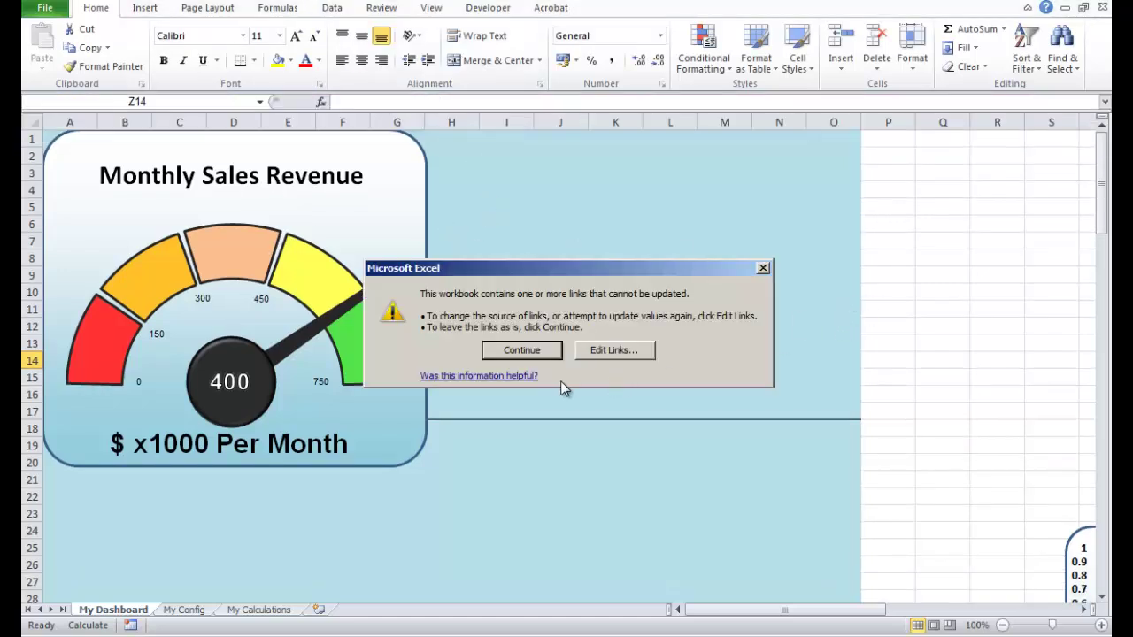
pyautogui.click(521, 350)
pyautogui.click(963, 311)
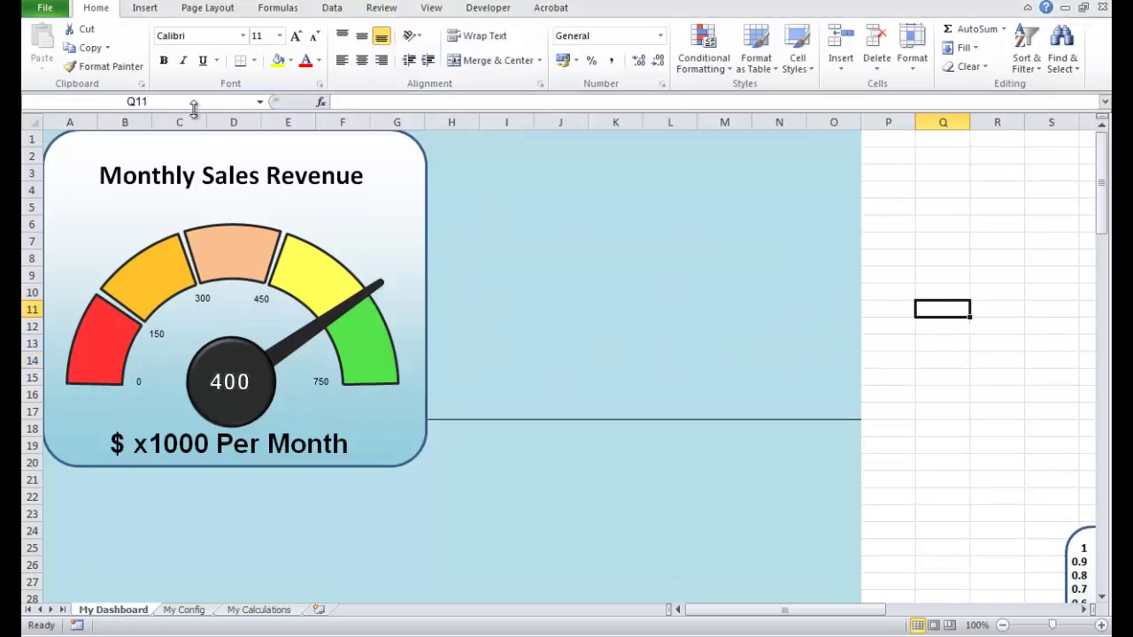
pyautogui.moveTo(70, 145); pyautogui.dragTo(93, 158)
pyautogui.click(910, 235)
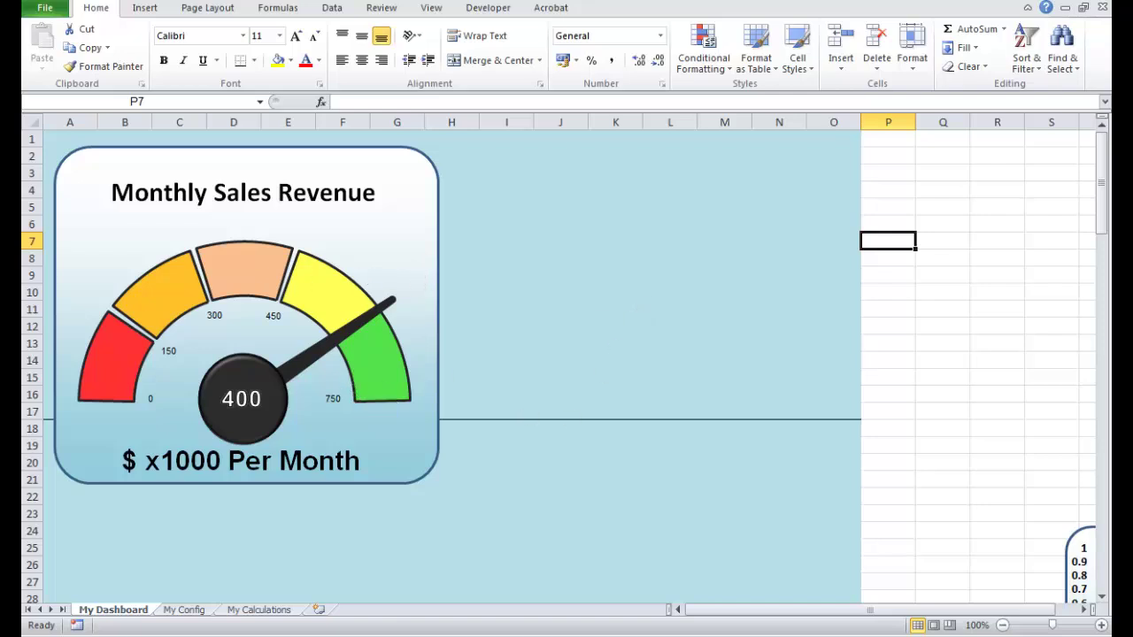
pyautogui.click(189, 610)
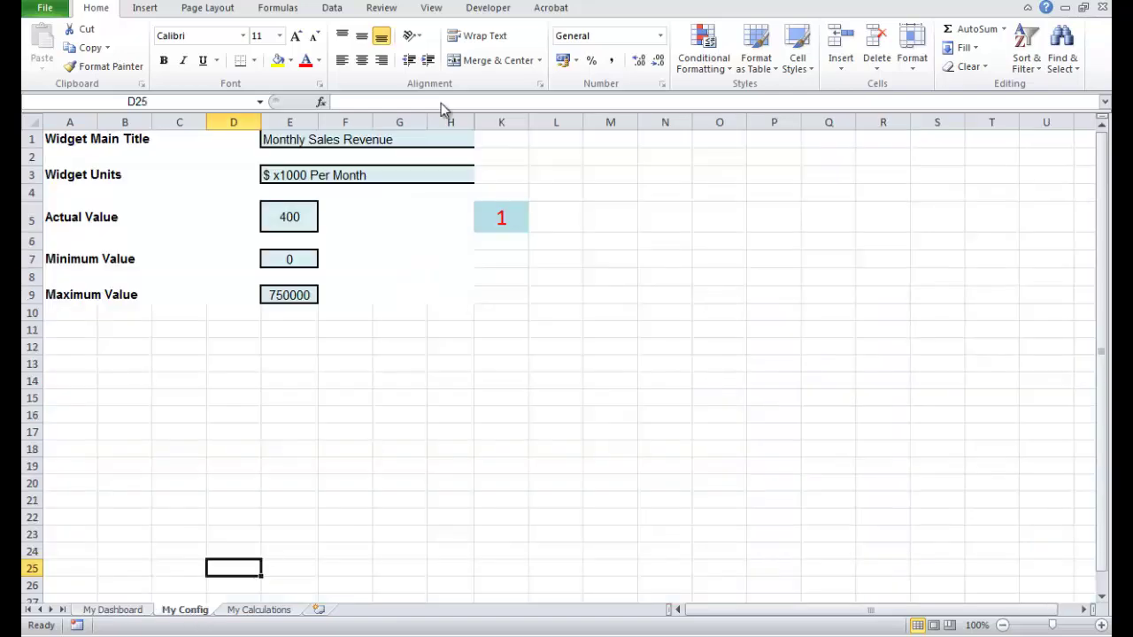
pyautogui.click(577, 422)
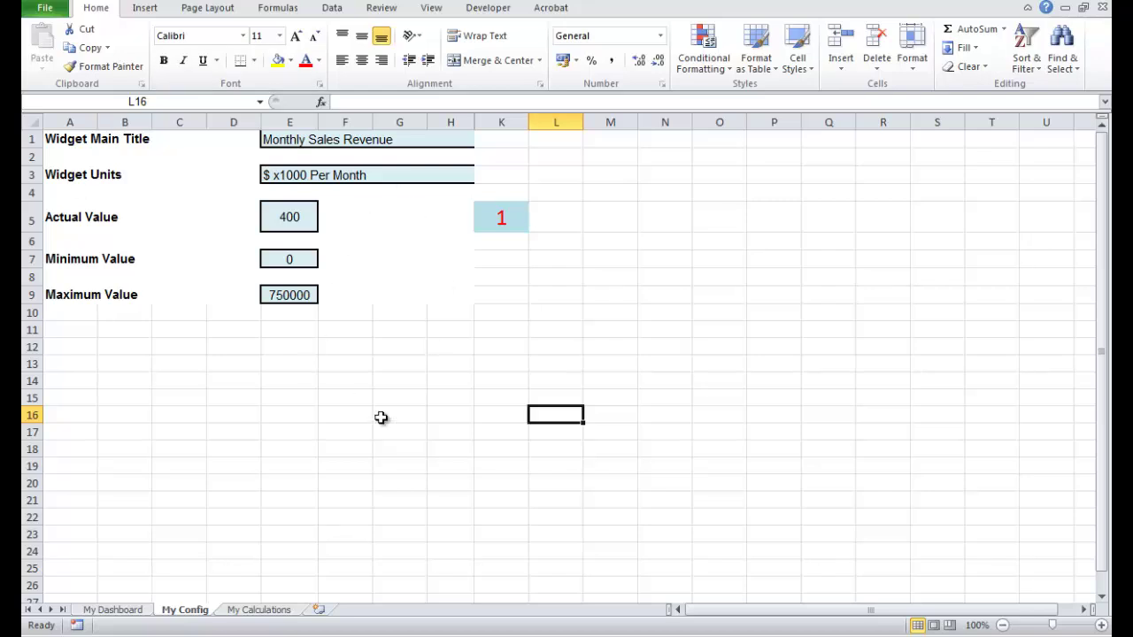
pyautogui.click(258, 610)
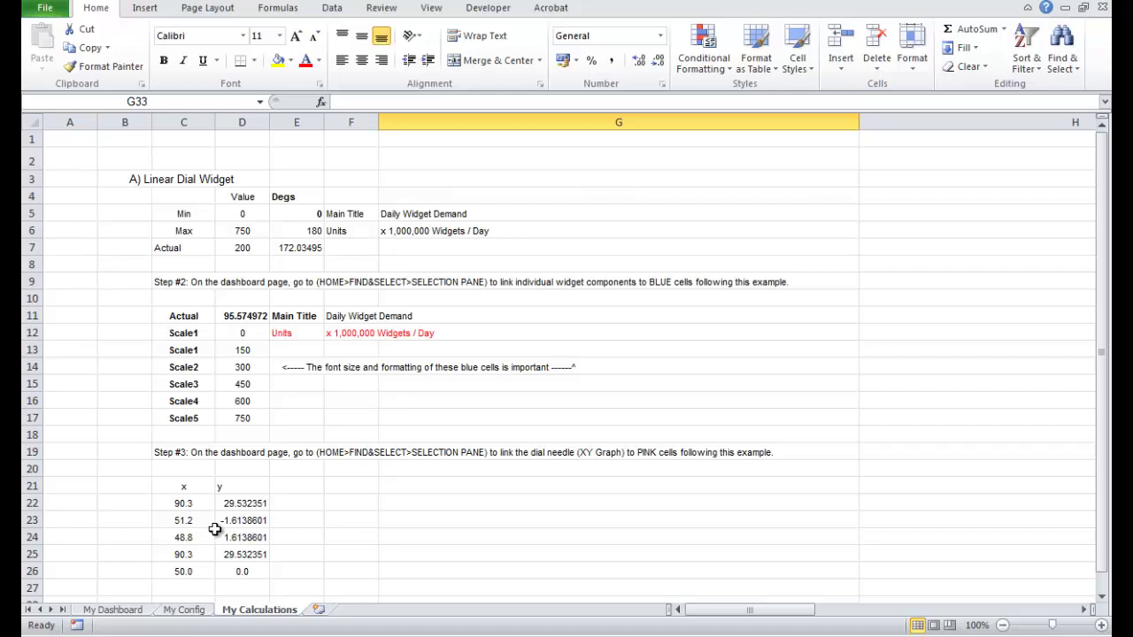
pyautogui.click(124, 612)
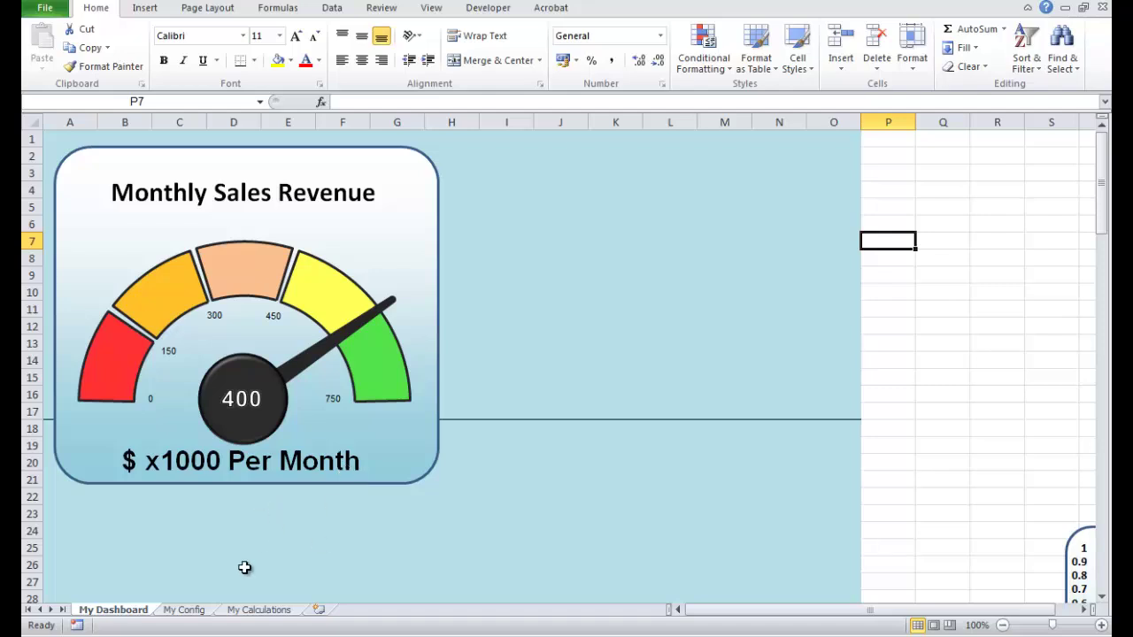
# Step: On My Config, retitle the dial 'Gavin's Linear' in E1 and change E3 units to '$ x10 Per Month'
pyautogui.click(184, 610)
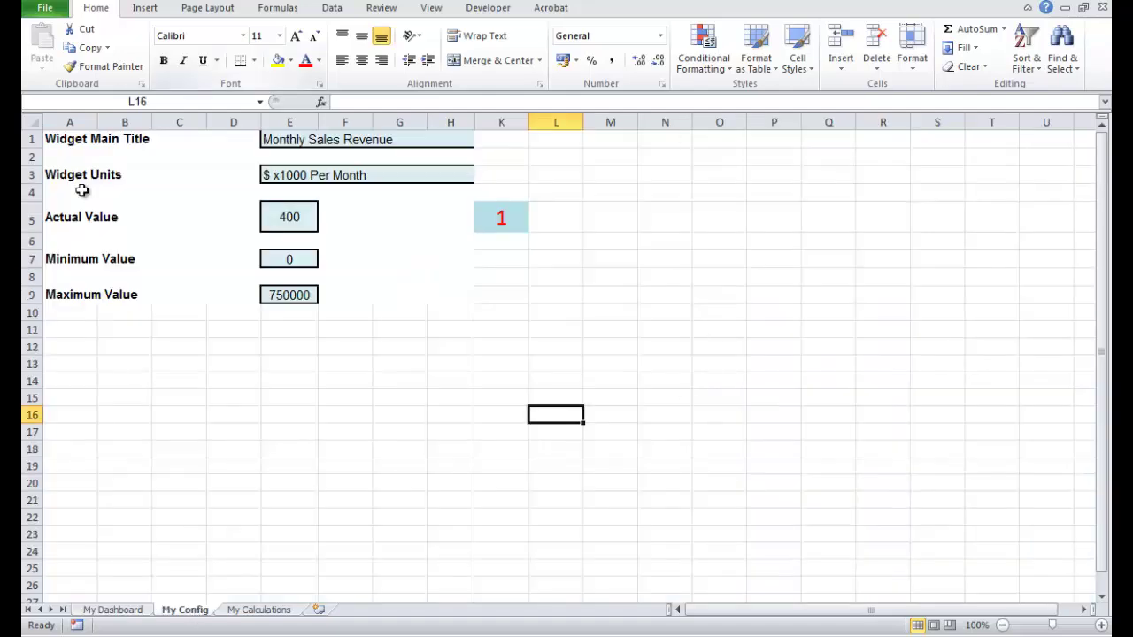
pyautogui.click(278, 143)
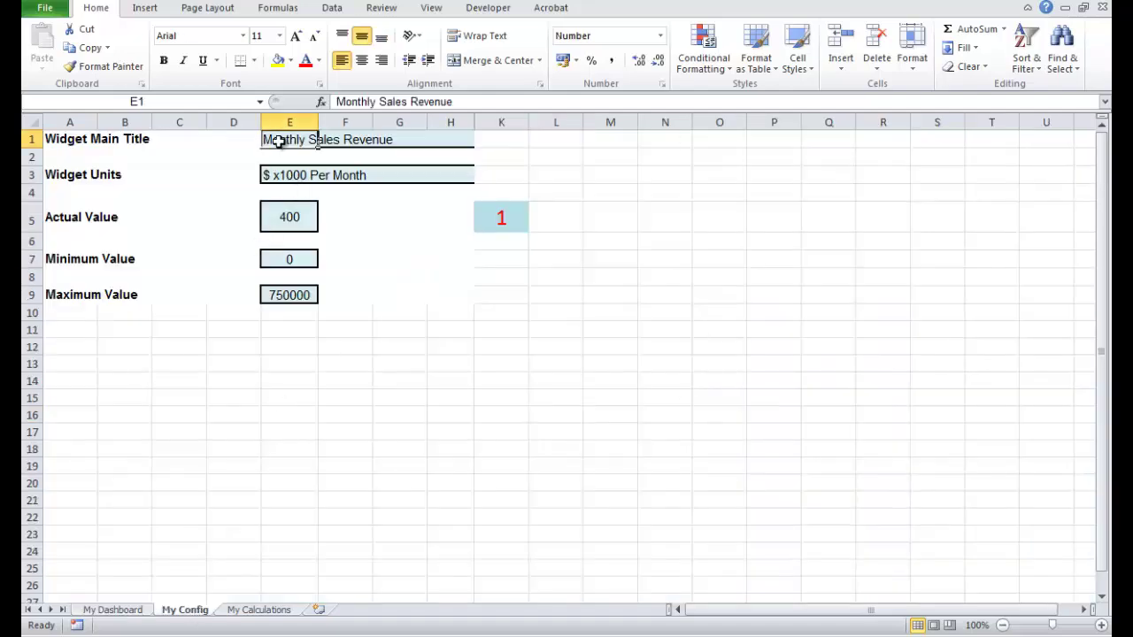
pyautogui.write("Gavin's")
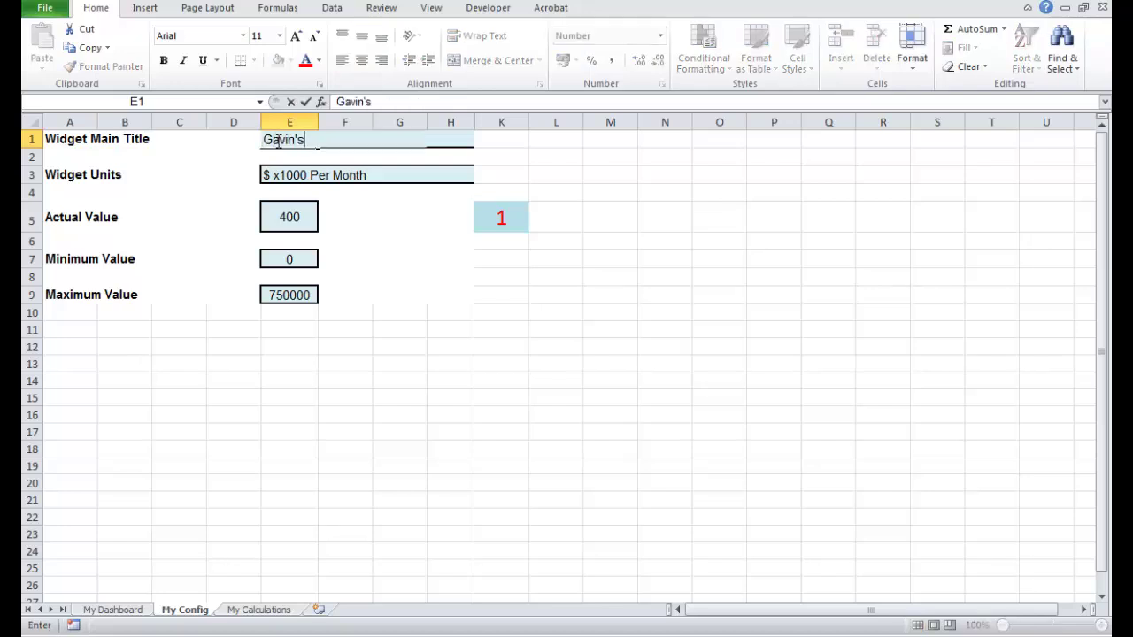
pyautogui.write(' Linear Dial')
pyautogui.press('Return')
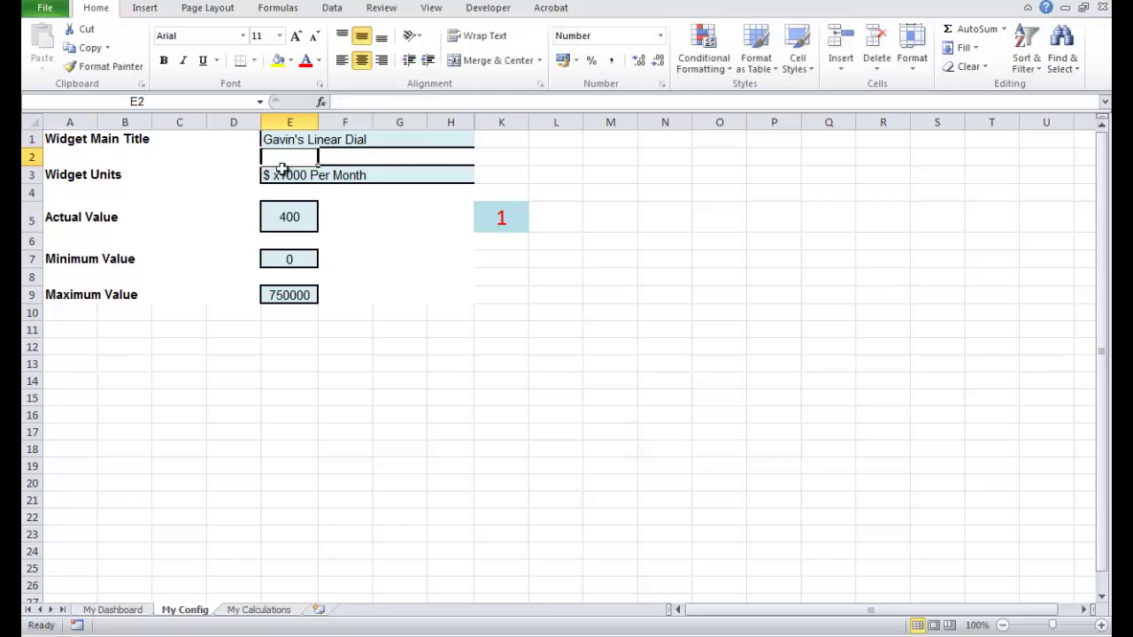
pyautogui.click(277, 177)
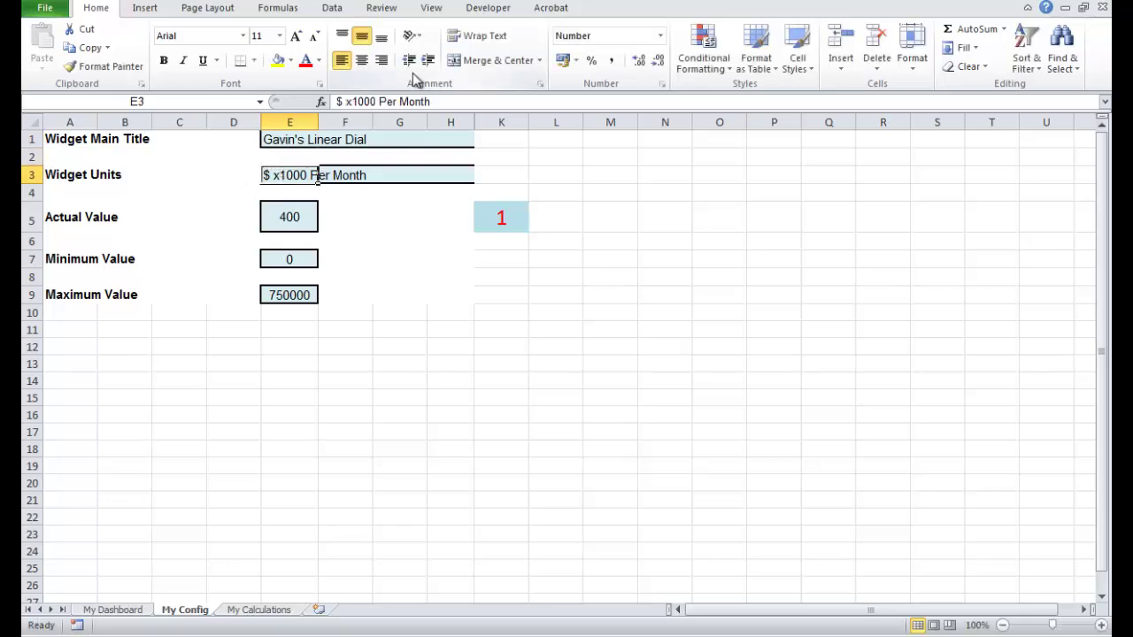
pyautogui.click(370, 101)
pyautogui.press('BackSpace')
pyautogui.press('BackSpace')
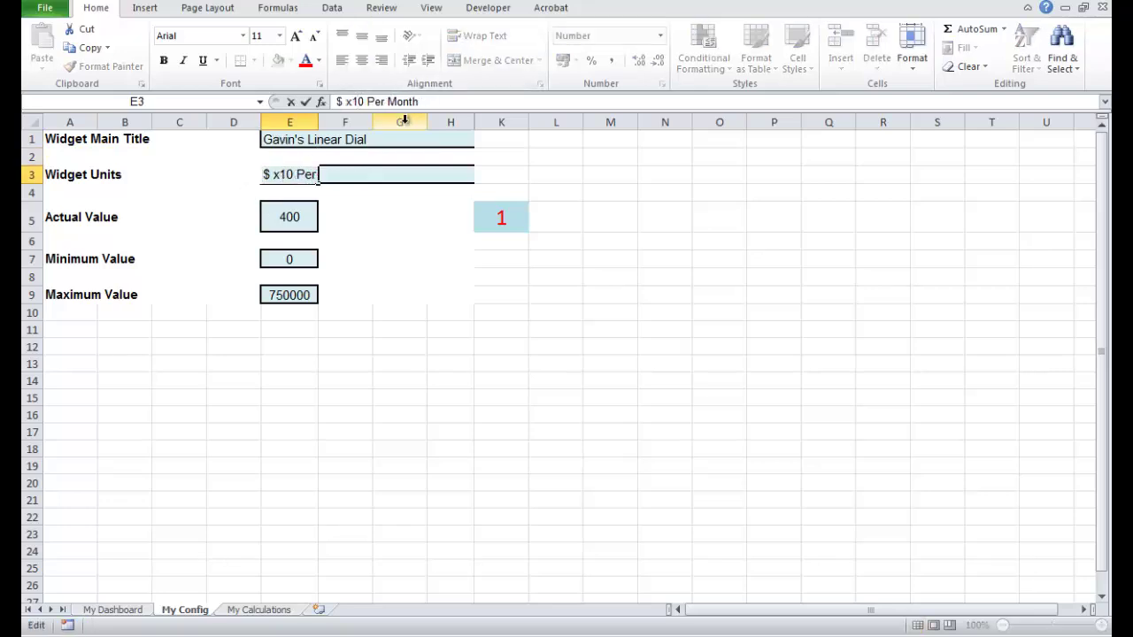
pyautogui.press('Return')
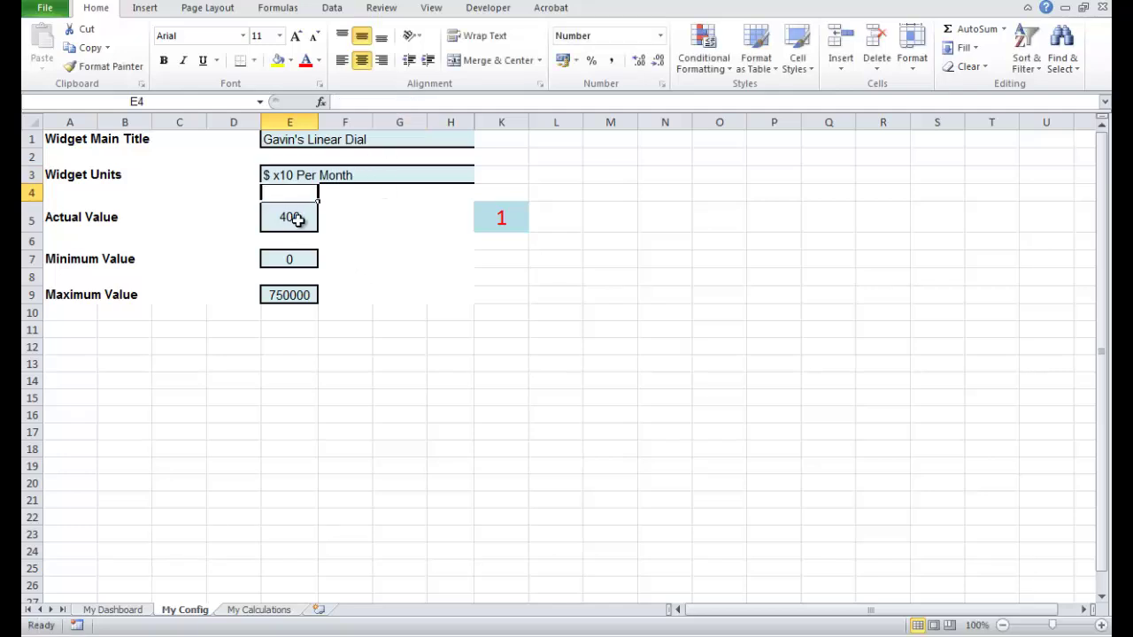
# Step: Set the actual value in E5 to 600 and the maximum in E9 to 75, then view My Dashboard
pyautogui.click(298, 221)
pyautogui.click(354, 102)
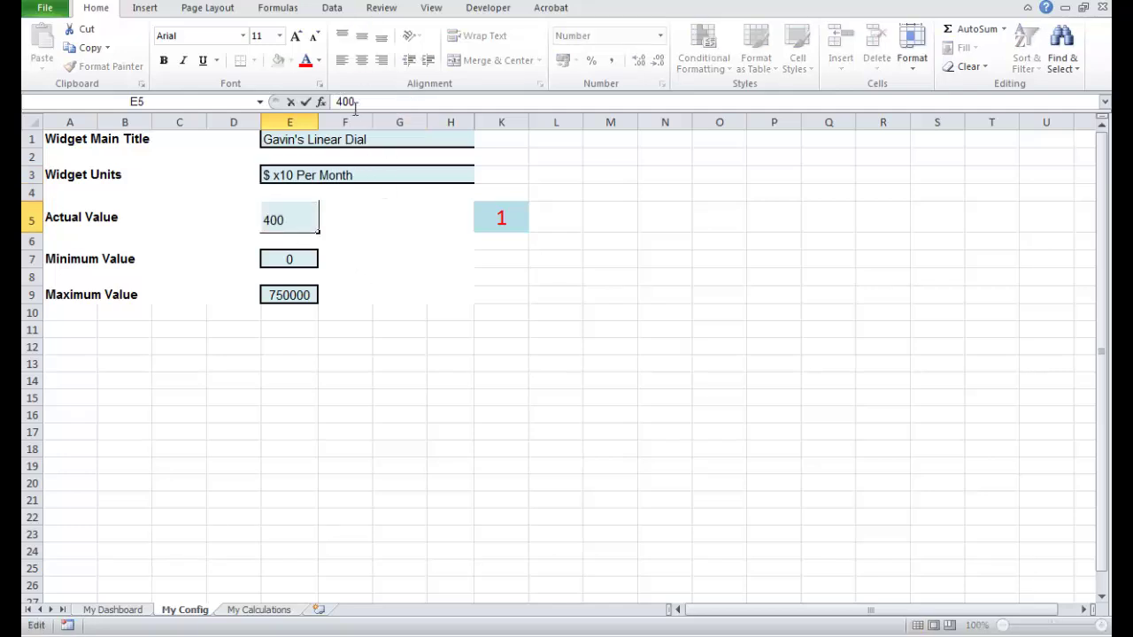
pyautogui.press('Return')
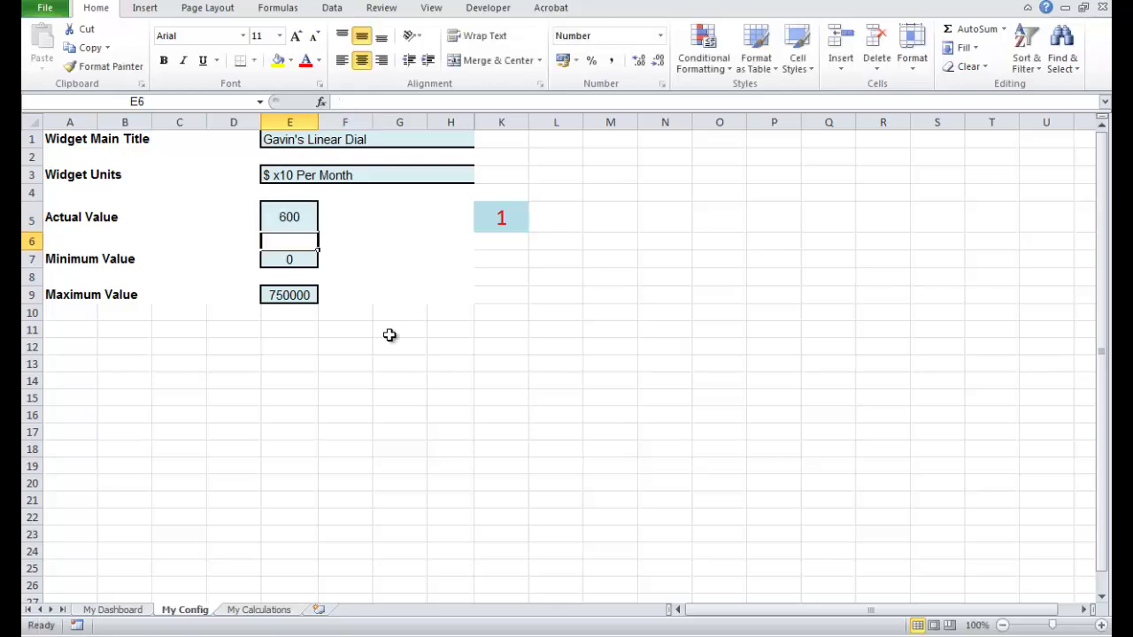
pyautogui.click(284, 299)
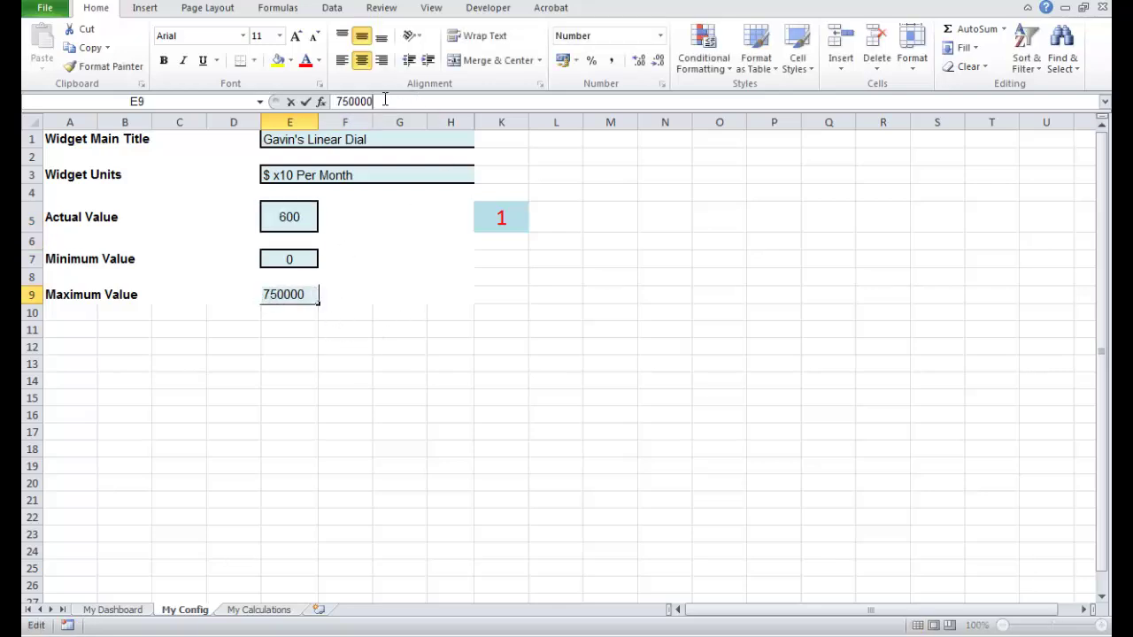
pyautogui.click(385, 101)
pyautogui.press('BackSpace')
pyautogui.press('BackSpace')
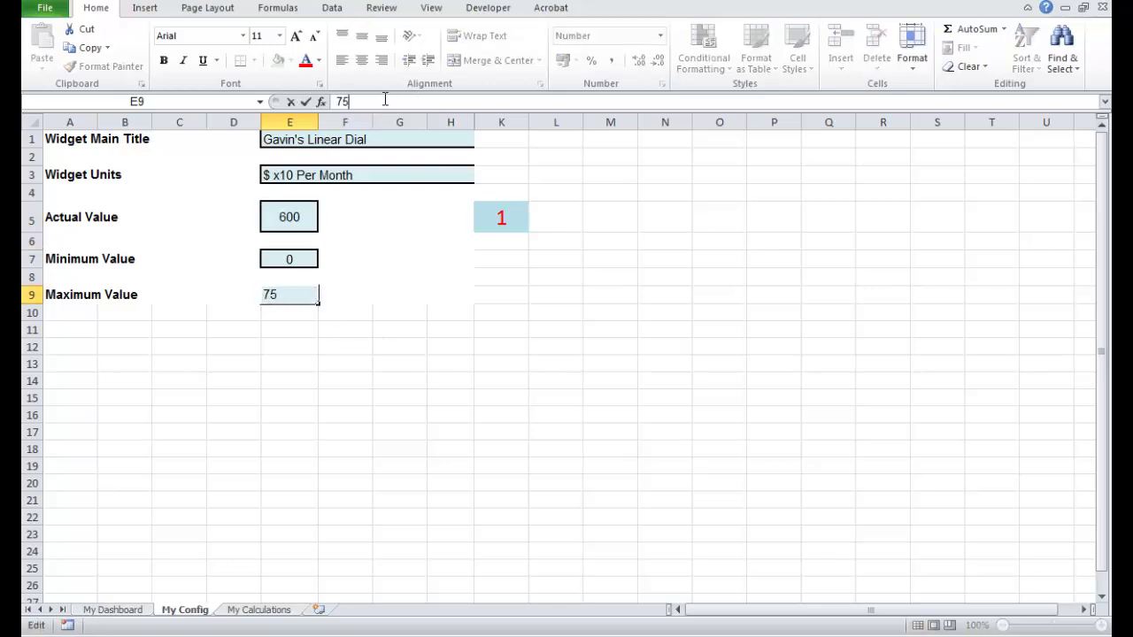
pyautogui.press('Return')
pyautogui.click(122, 611)
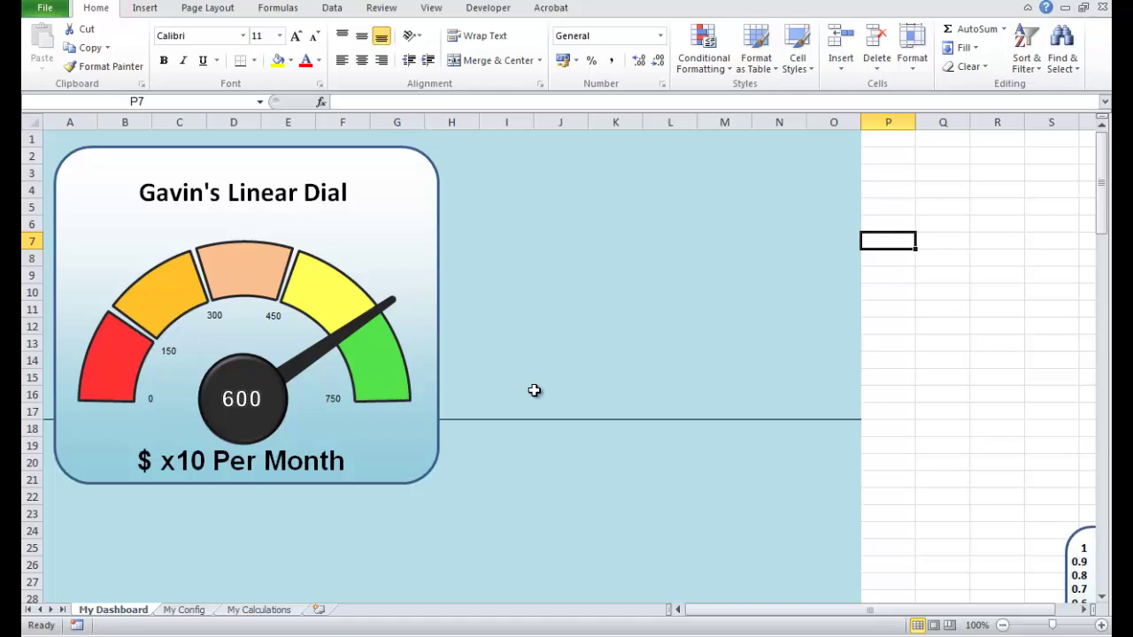
pyautogui.click(239, 191)
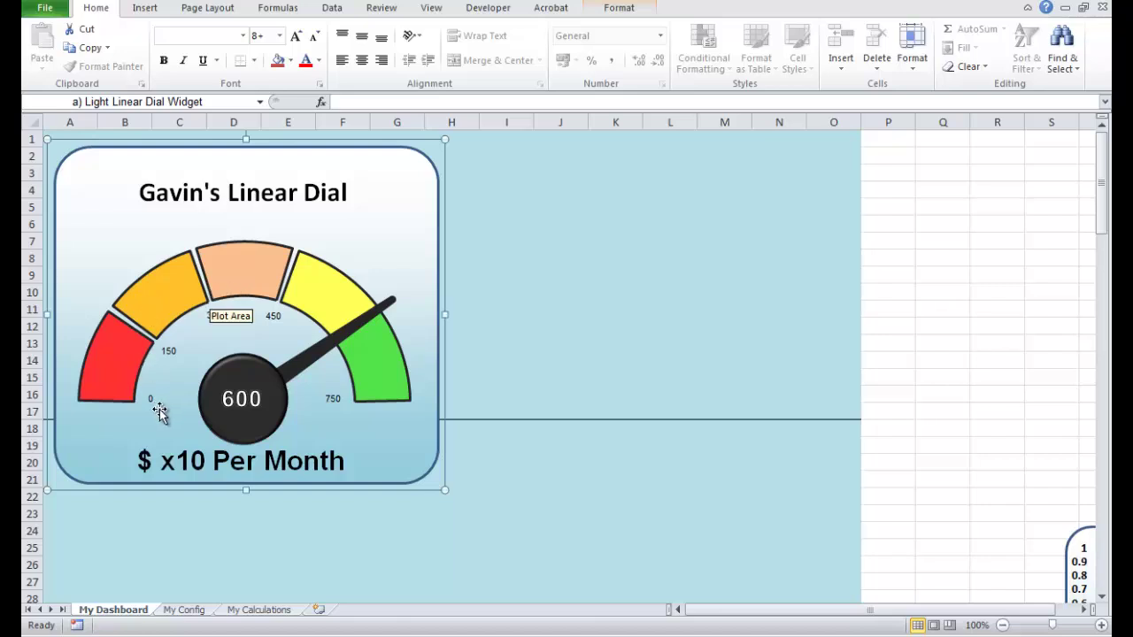
pyautogui.click(242, 406)
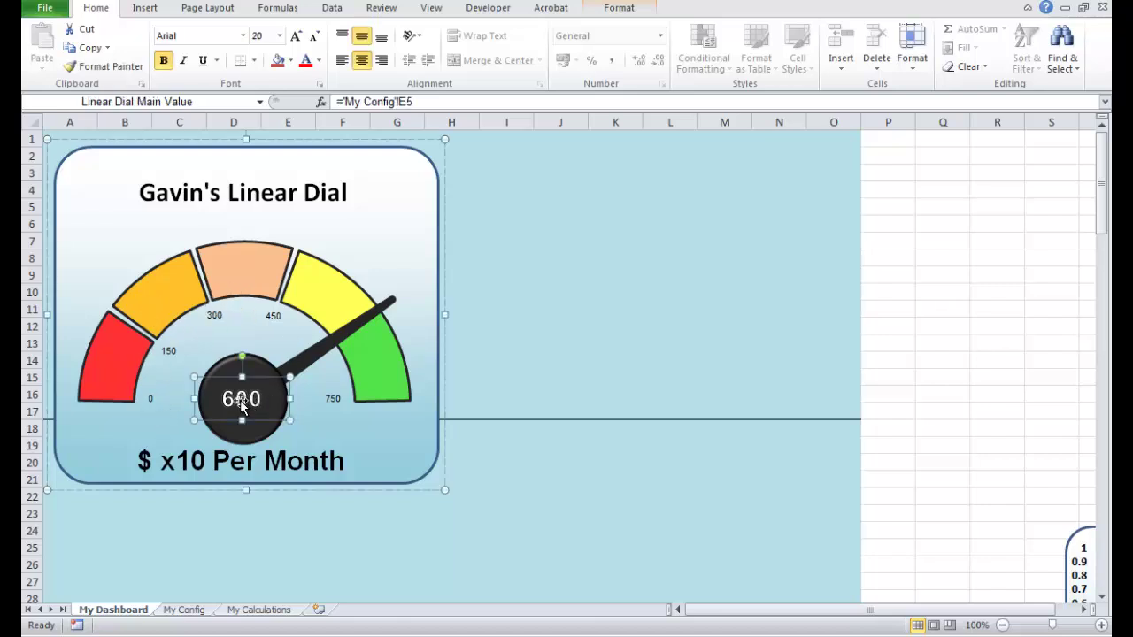
pyautogui.click(217, 466)
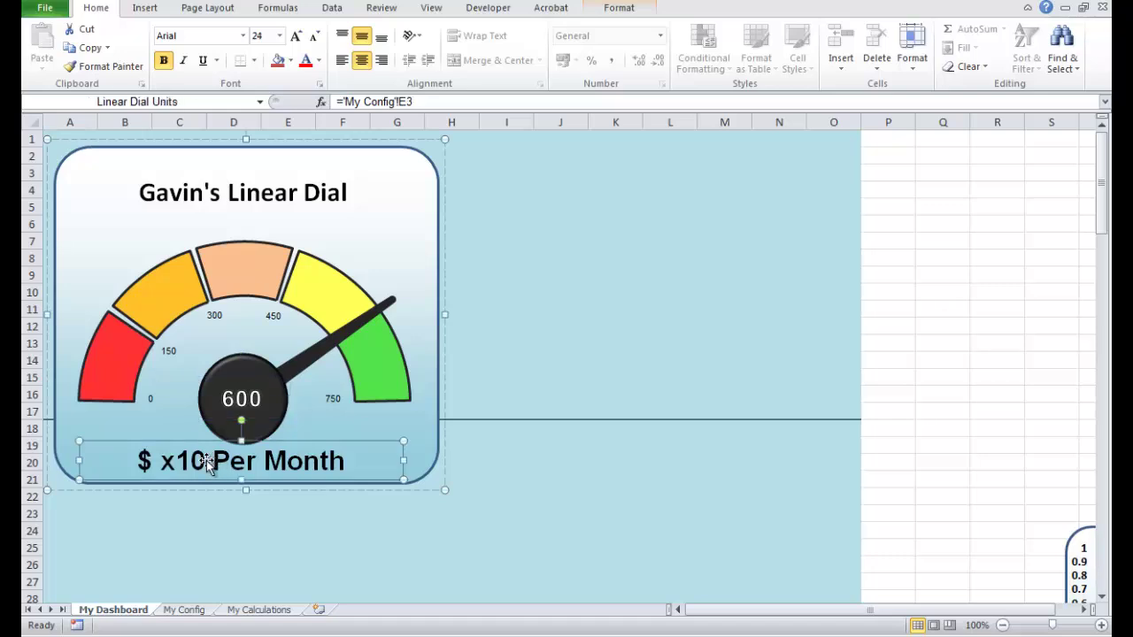
pyautogui.click(869, 461)
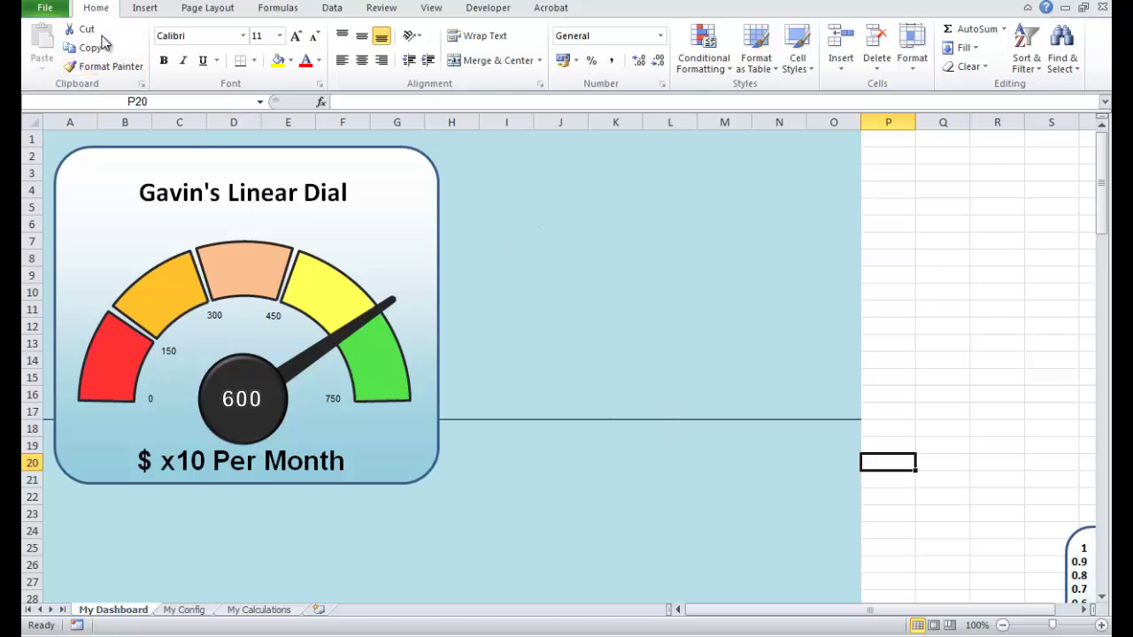
pyautogui.click(1071, 62)
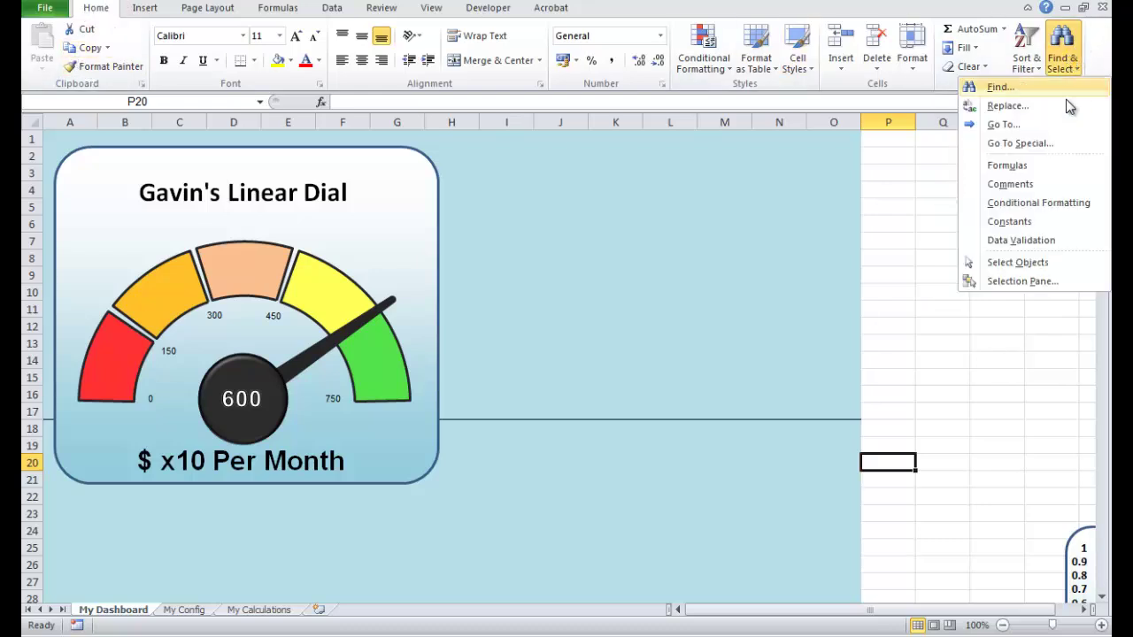
pyautogui.click(1017, 285)
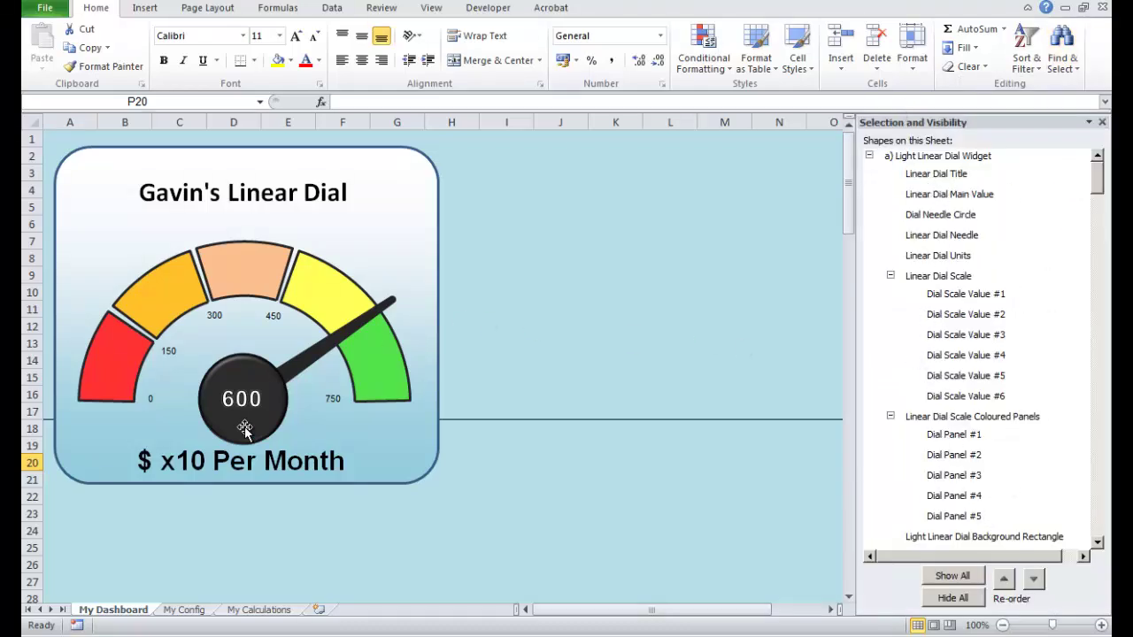
pyautogui.click(964, 295)
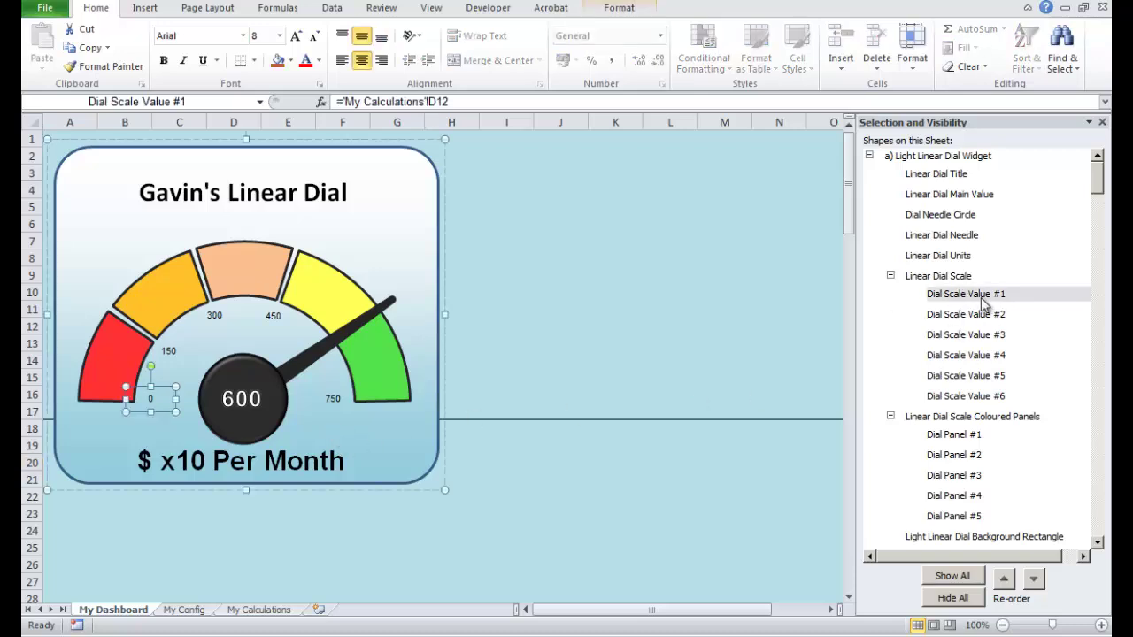
pyautogui.click(985, 315)
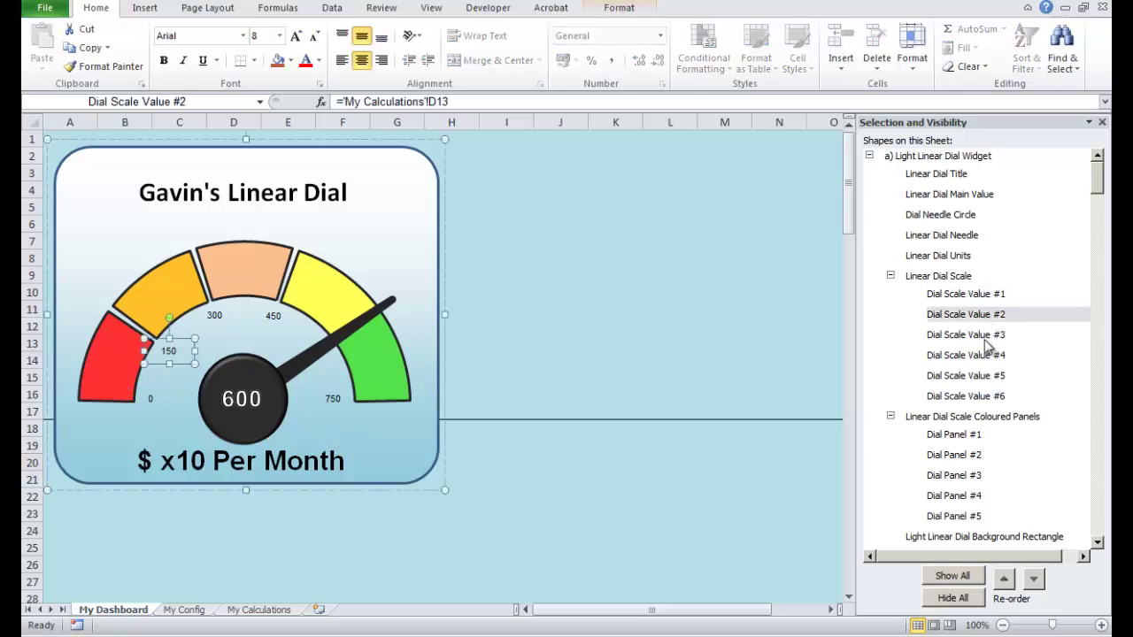
pyautogui.click(985, 336)
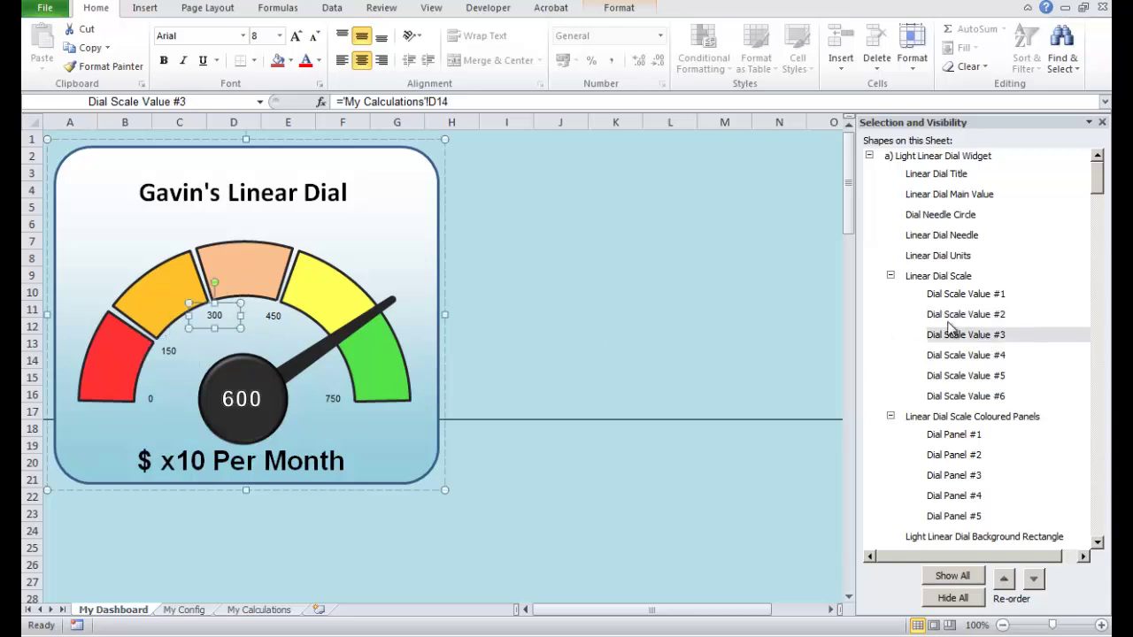
pyautogui.click(967, 359)
pyautogui.click(964, 377)
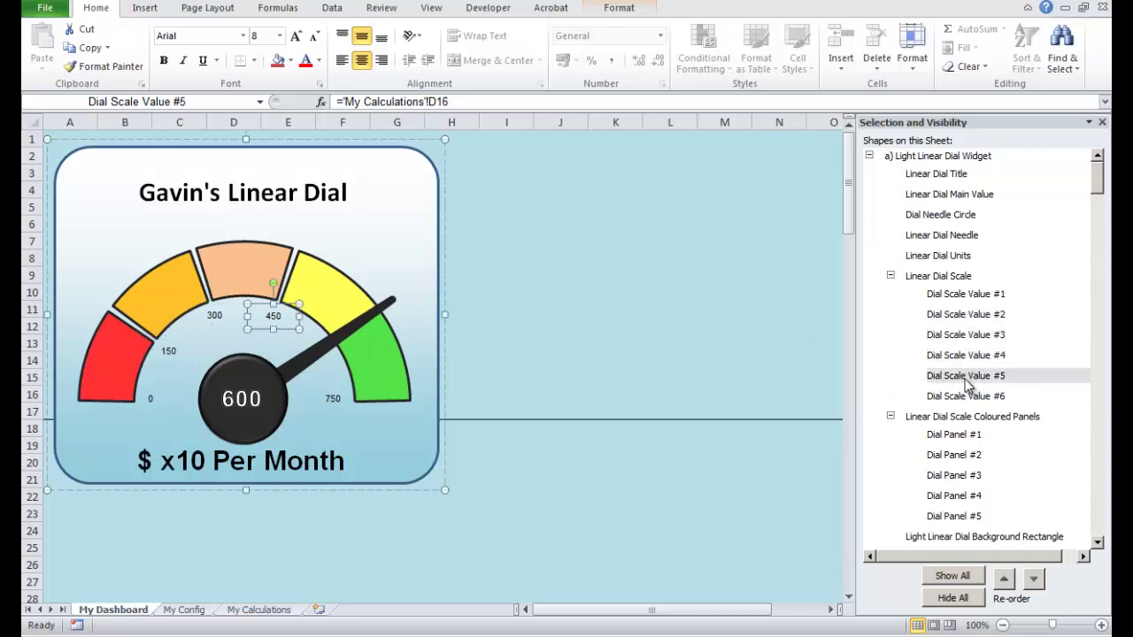
pyautogui.click(982, 397)
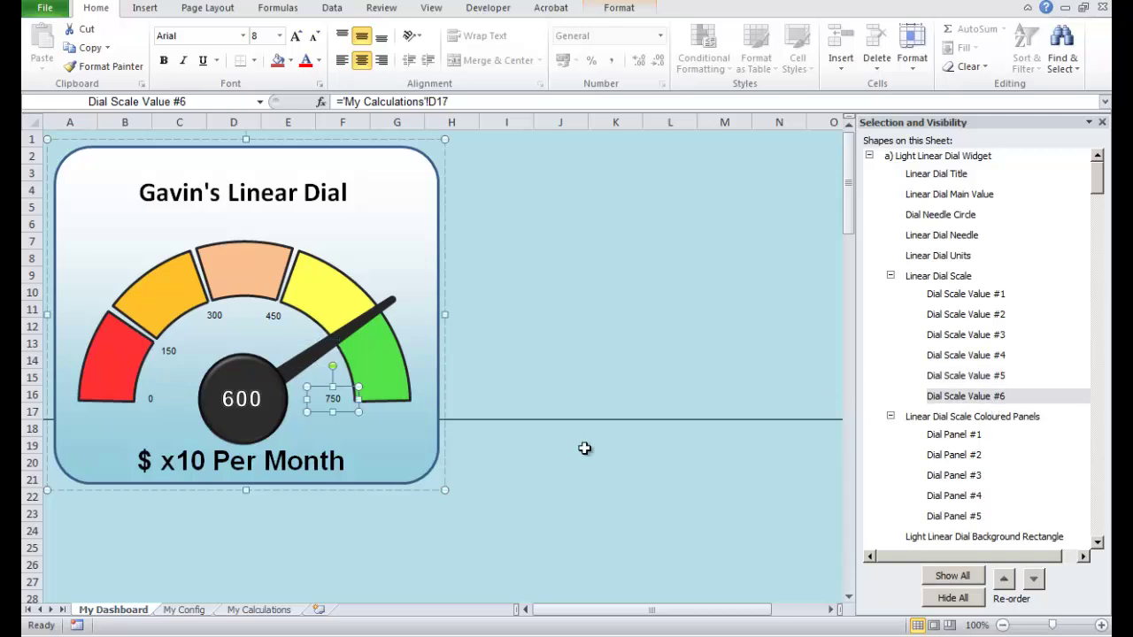
pyautogui.click(961, 438)
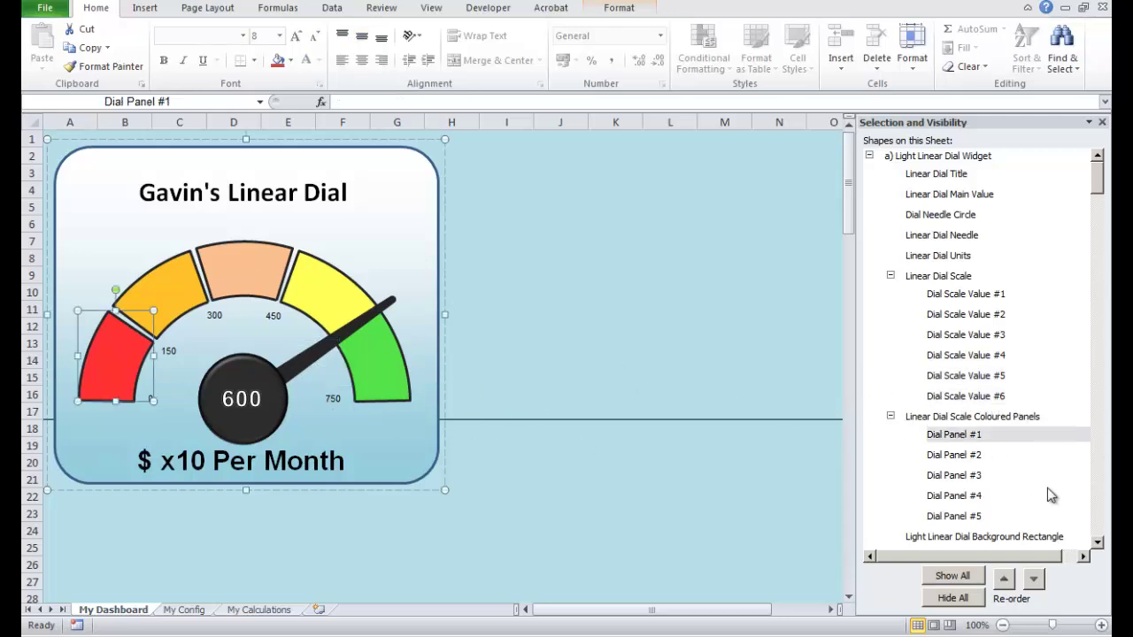
pyautogui.click(956, 456)
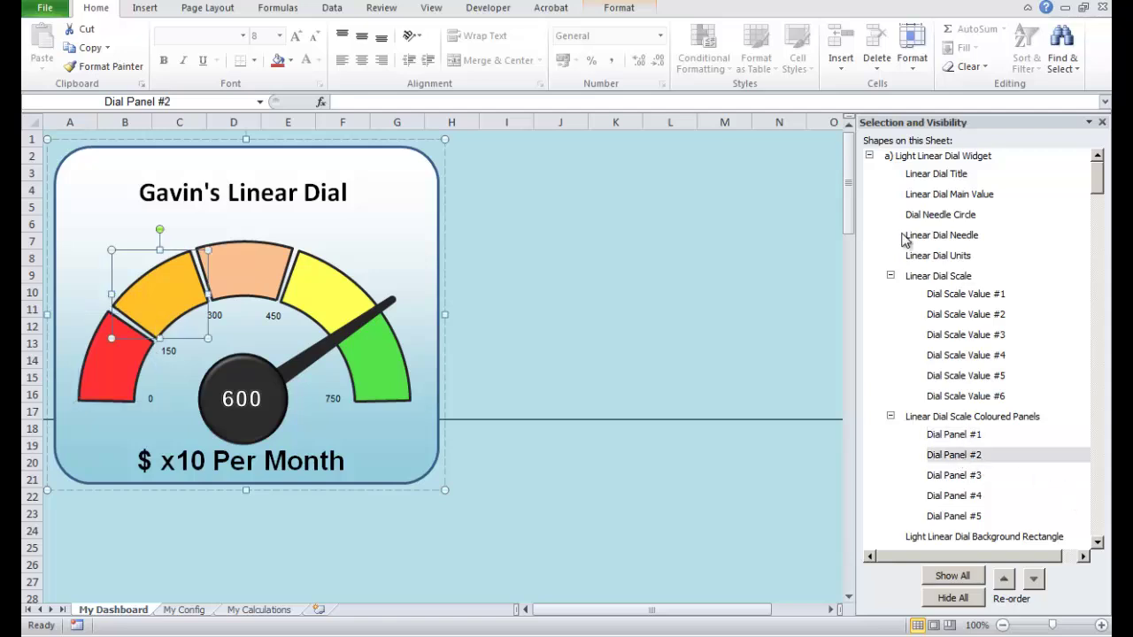
pyautogui.click(596, 255)
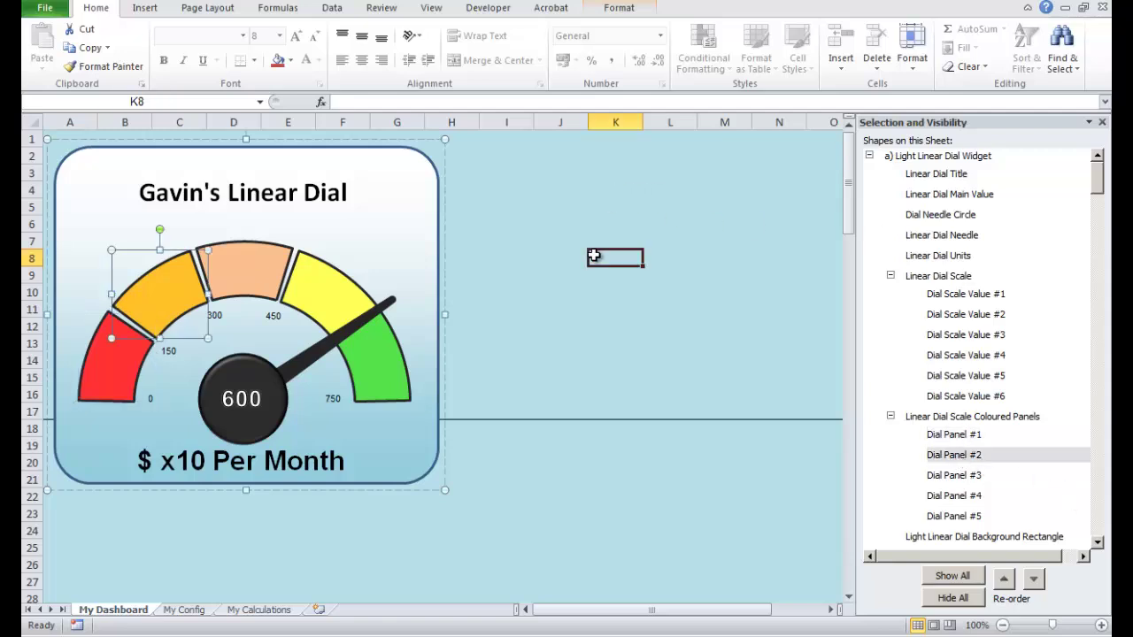
pyautogui.click(436, 189)
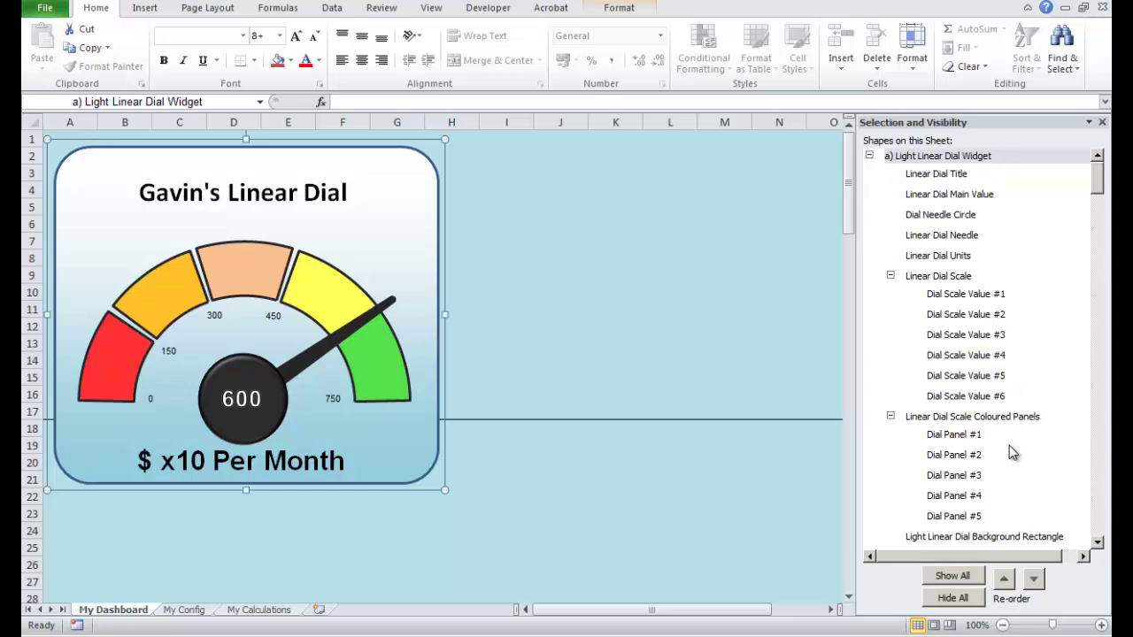
pyautogui.click(601, 360)
pyautogui.click(435, 221)
pyautogui.rightClick(435, 220)
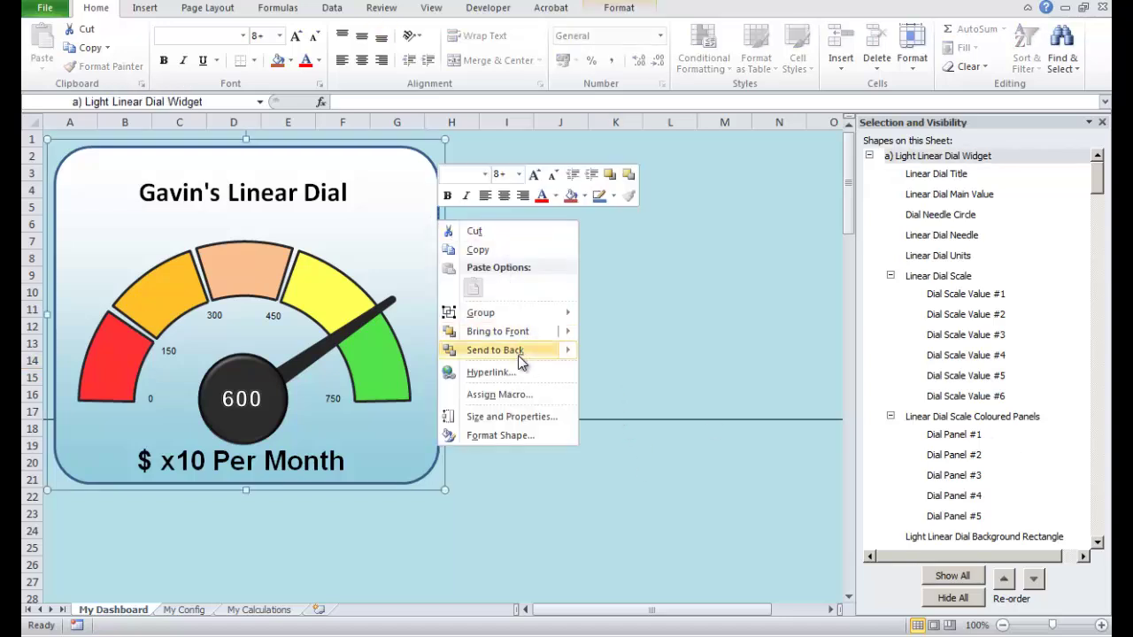
pyautogui.click(630, 354)
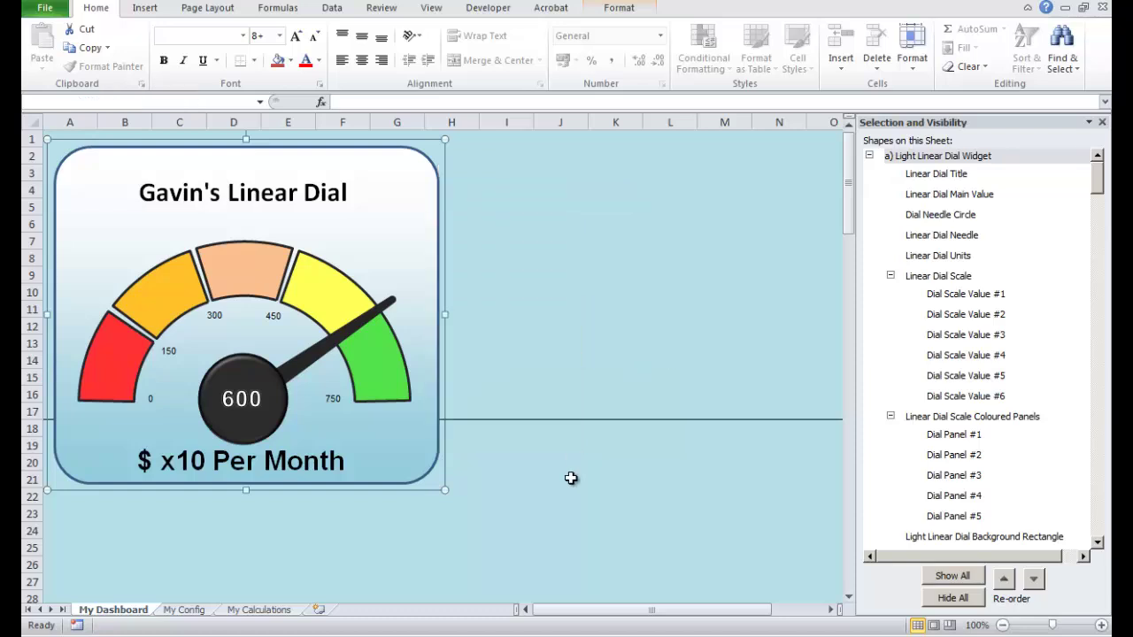
pyautogui.click(565, 495)
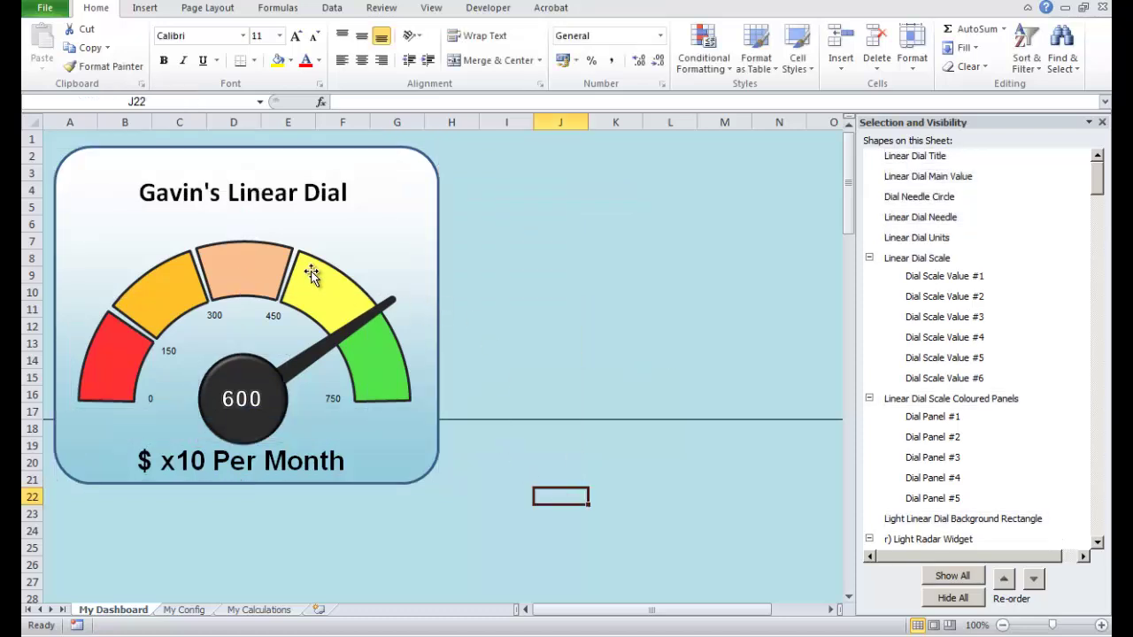
pyautogui.click(274, 244)
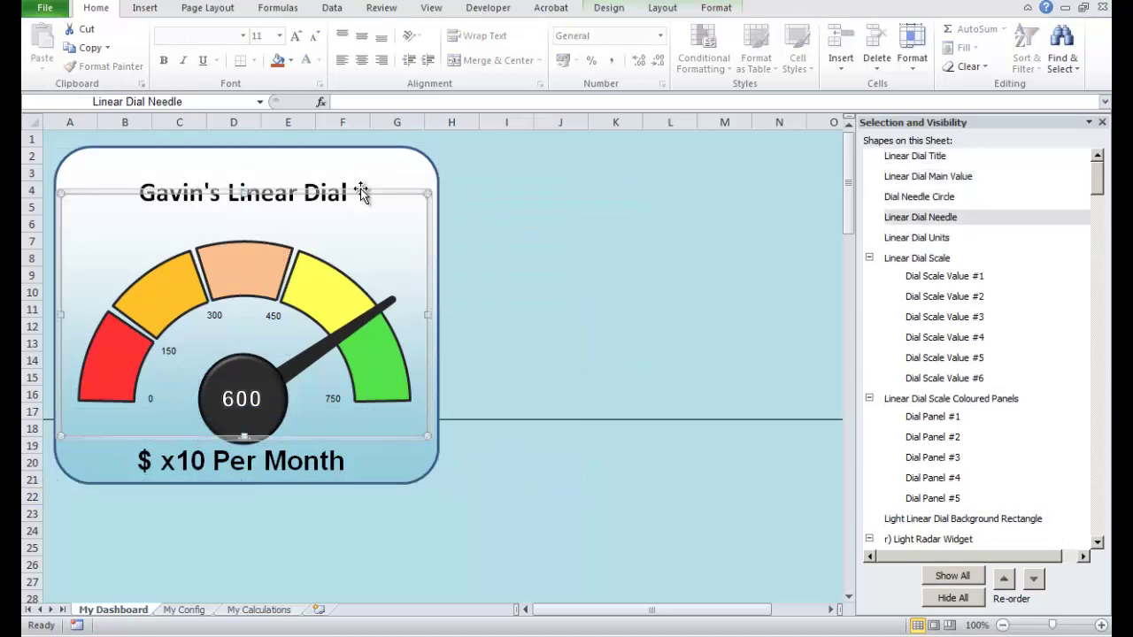
pyautogui.moveTo(424, 192); pyautogui.dragTo(781, 192)
pyautogui.click(272, 243)
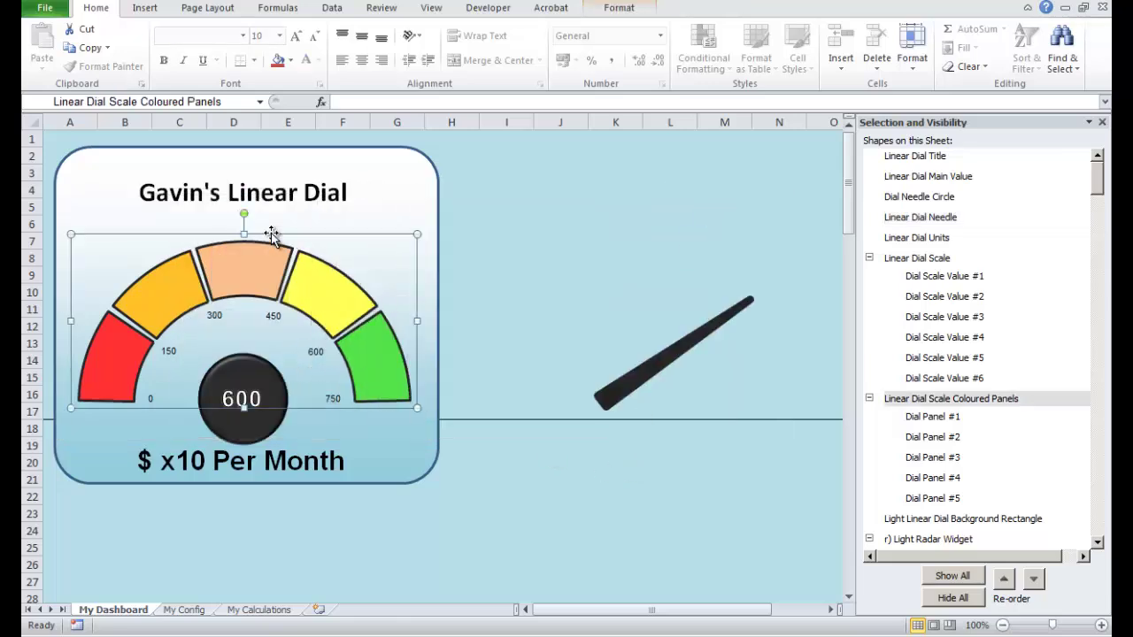
pyautogui.moveTo(272, 243); pyautogui.dragTo(631, 407)
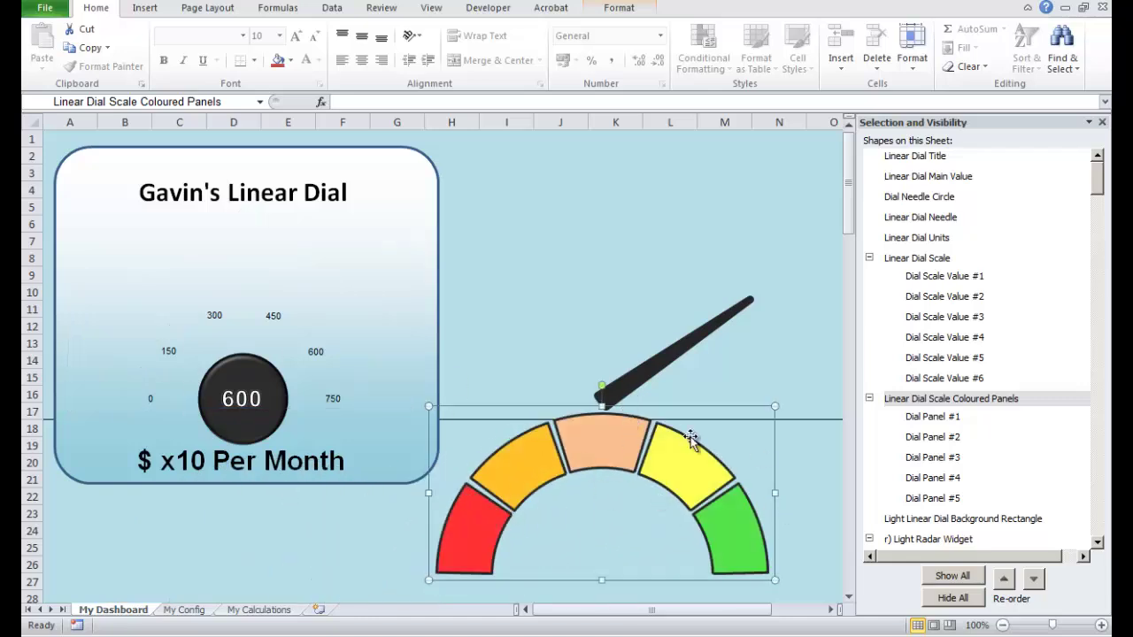
pyautogui.click(297, 513)
pyautogui.click(283, 394)
pyautogui.click(253, 367)
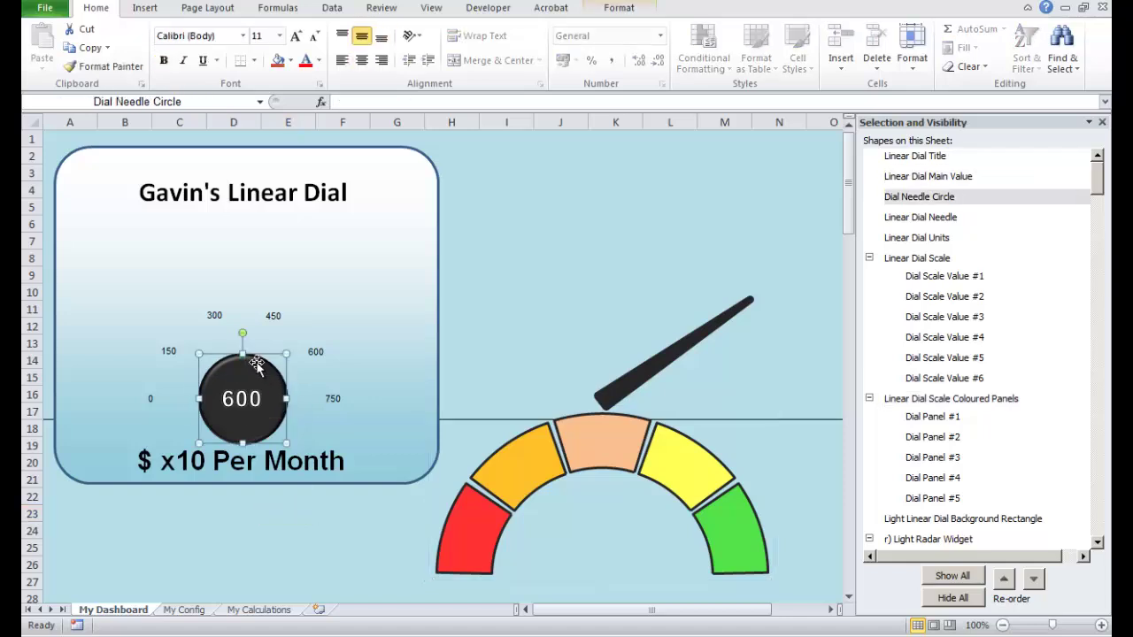
pyautogui.moveTo(253, 367); pyautogui.dragTo(619, 158)
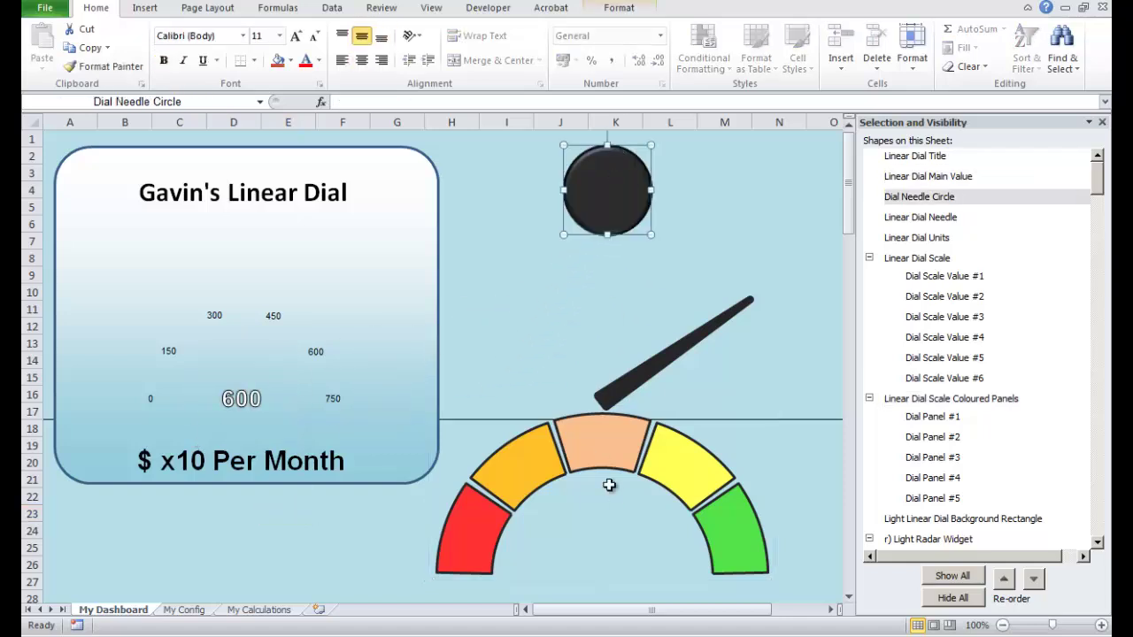
pyautogui.click(278, 322)
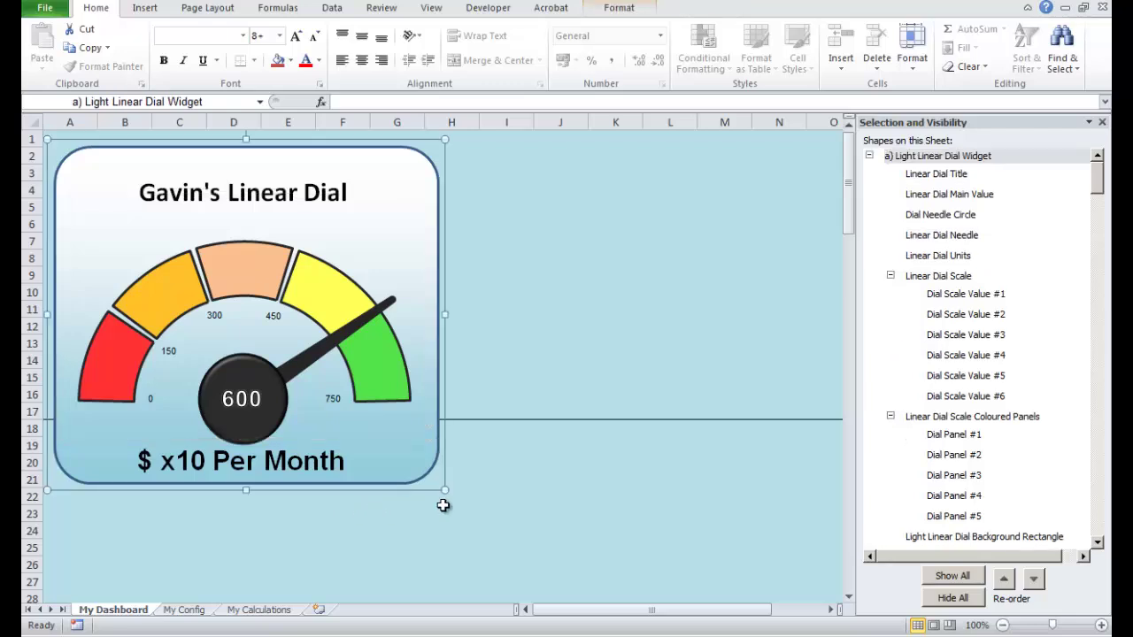
# Step: Show the My Calculations sheet with the Selection pane closed
pyautogui.click(489, 513)
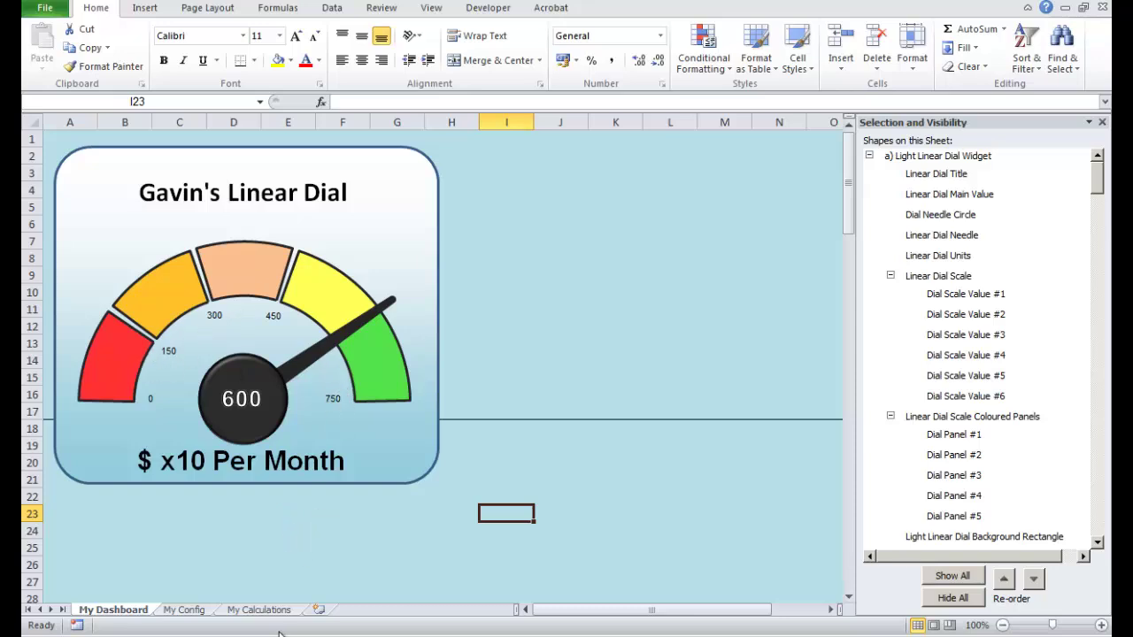
pyautogui.click(259, 609)
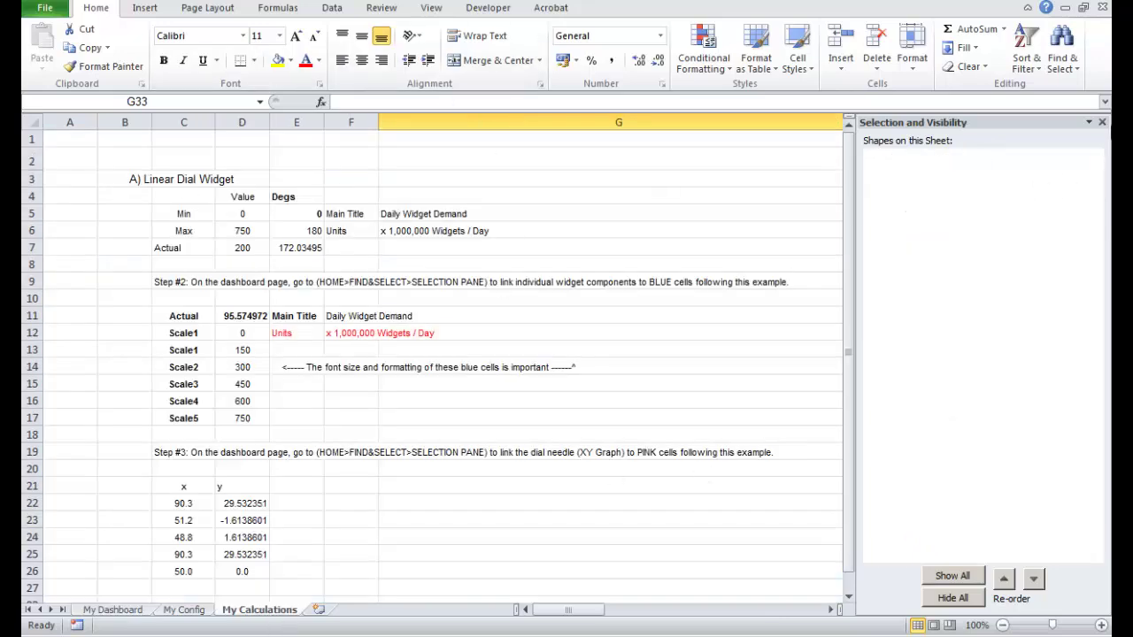
pyautogui.click(1103, 123)
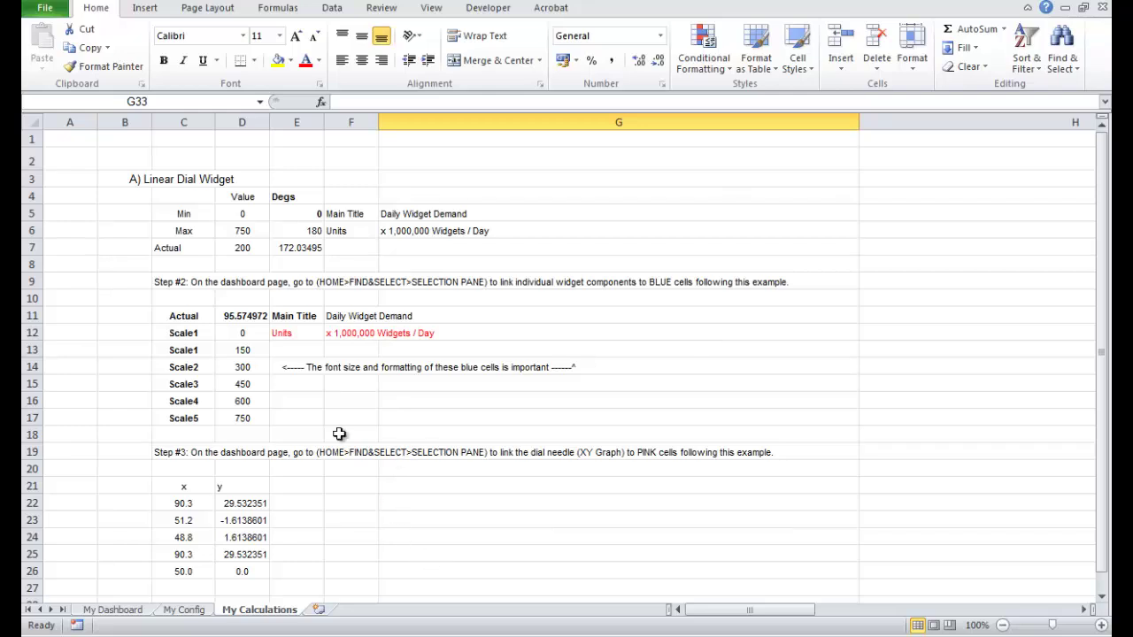
# Step: Check the scale values 0–750 in D12–D17 and the needle x/y coordinates in C22:D24
pyautogui.click(248, 382)
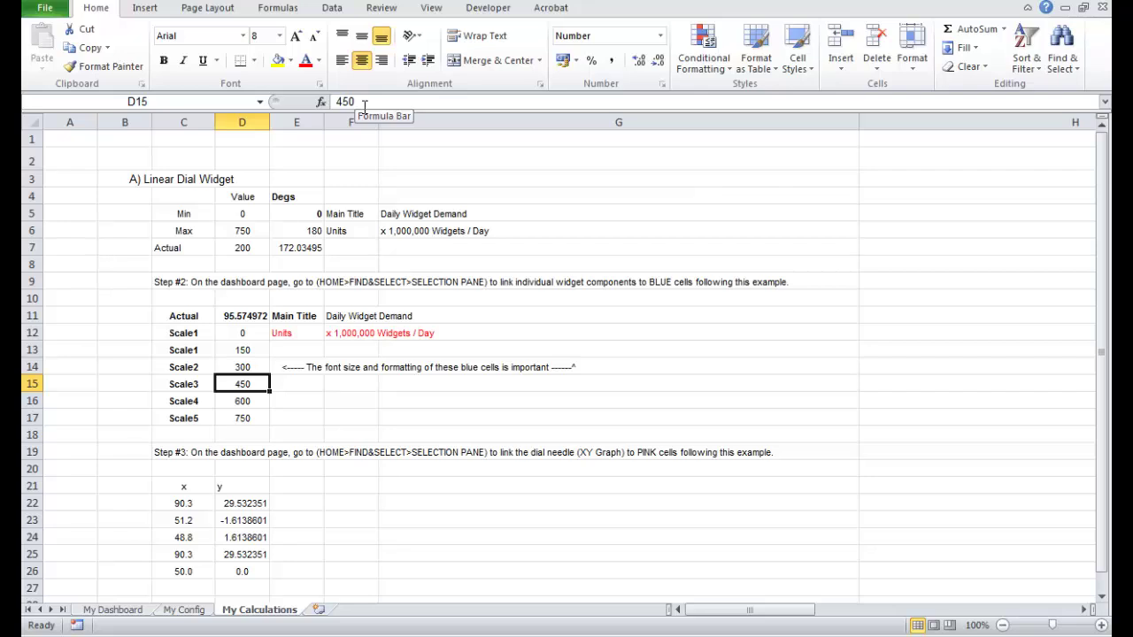
pyautogui.click(245, 337)
pyautogui.click(246, 351)
pyautogui.click(247, 368)
pyautogui.click(247, 384)
pyautogui.click(247, 416)
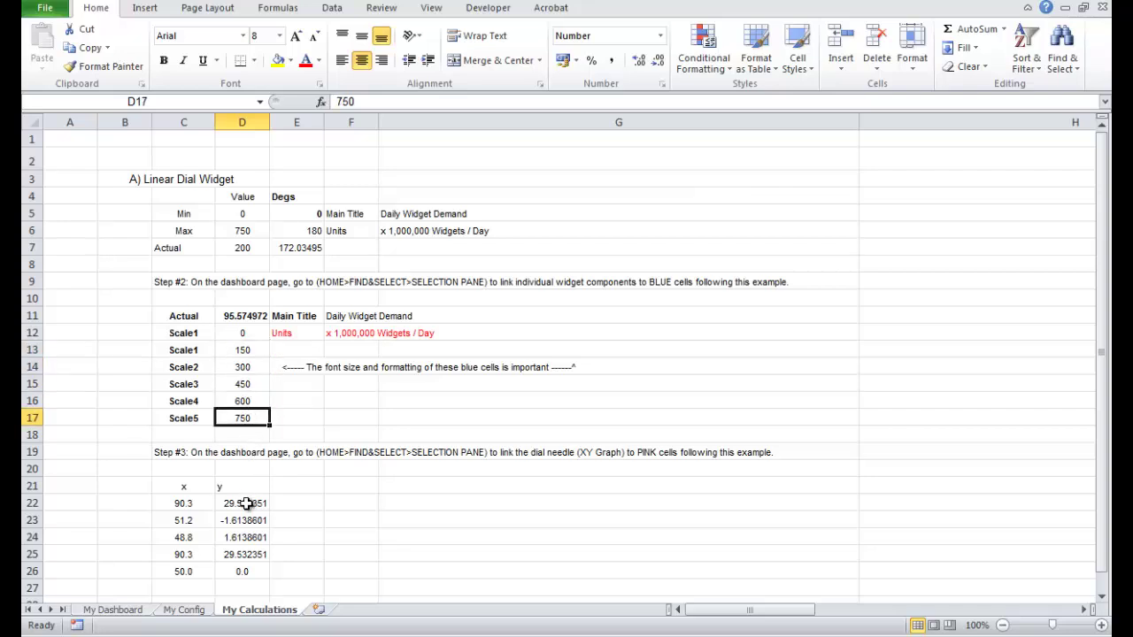
pyautogui.click(187, 504)
pyautogui.click(231, 506)
pyautogui.click(182, 535)
pyautogui.click(243, 540)
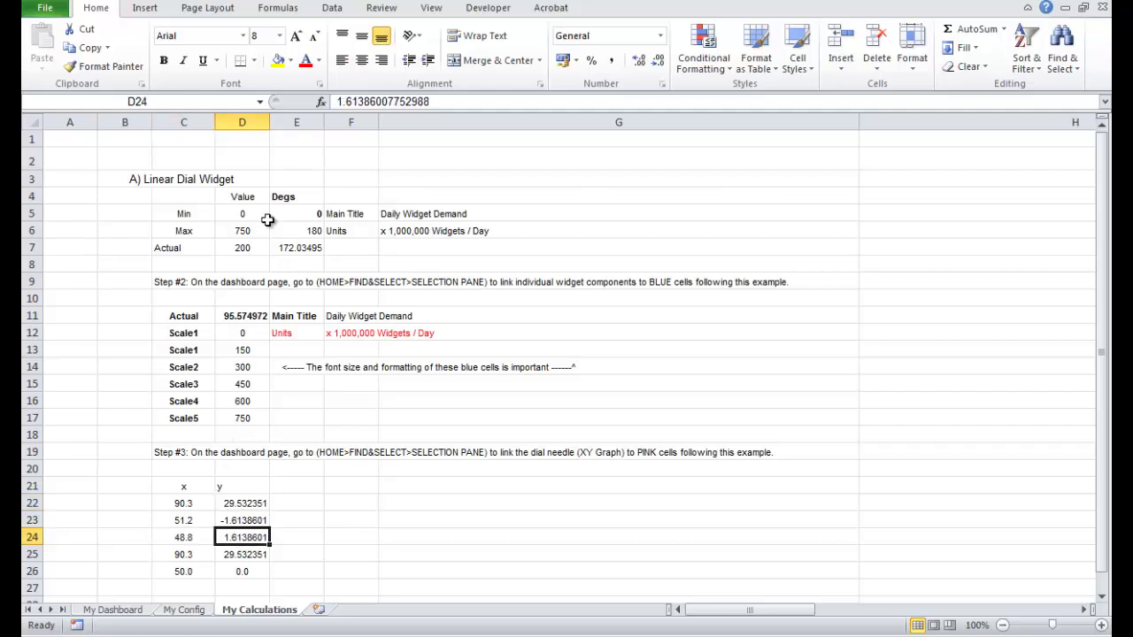
# Step: Glance at My Config and My Calculations, then open the Widget Showcase Calcs sheet
pyautogui.click(184, 610)
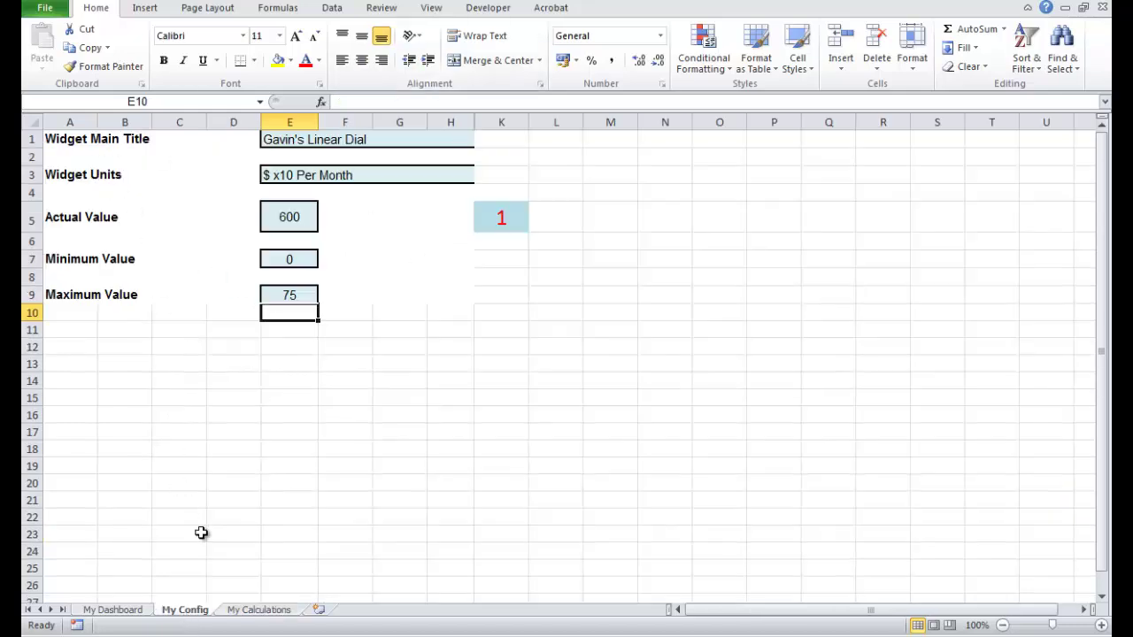
pyautogui.click(259, 610)
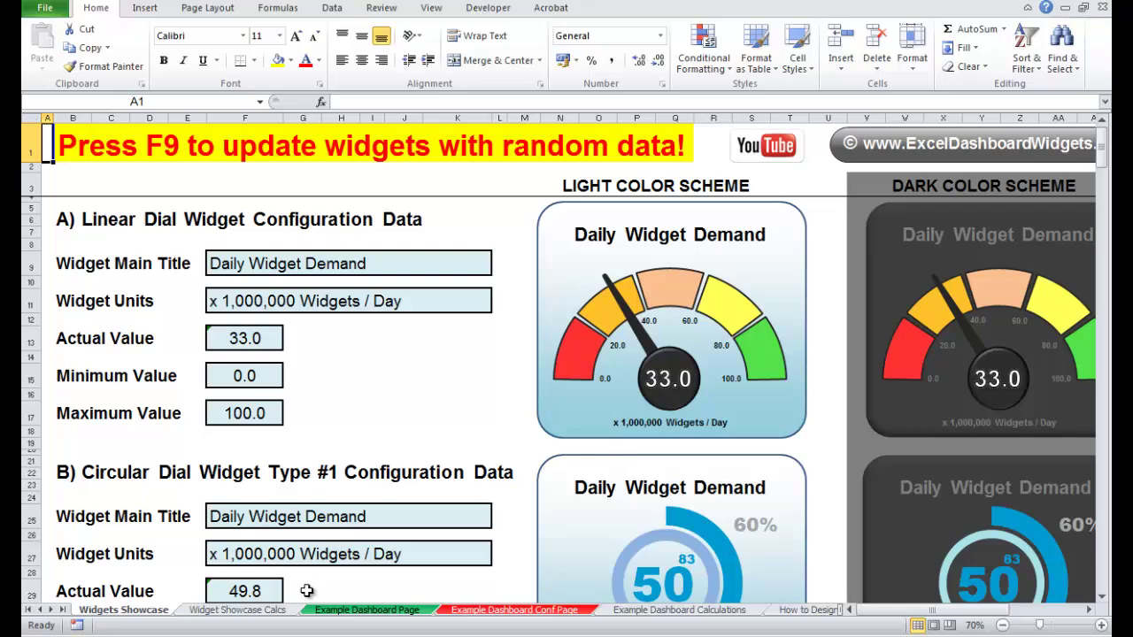
pyautogui.click(237, 610)
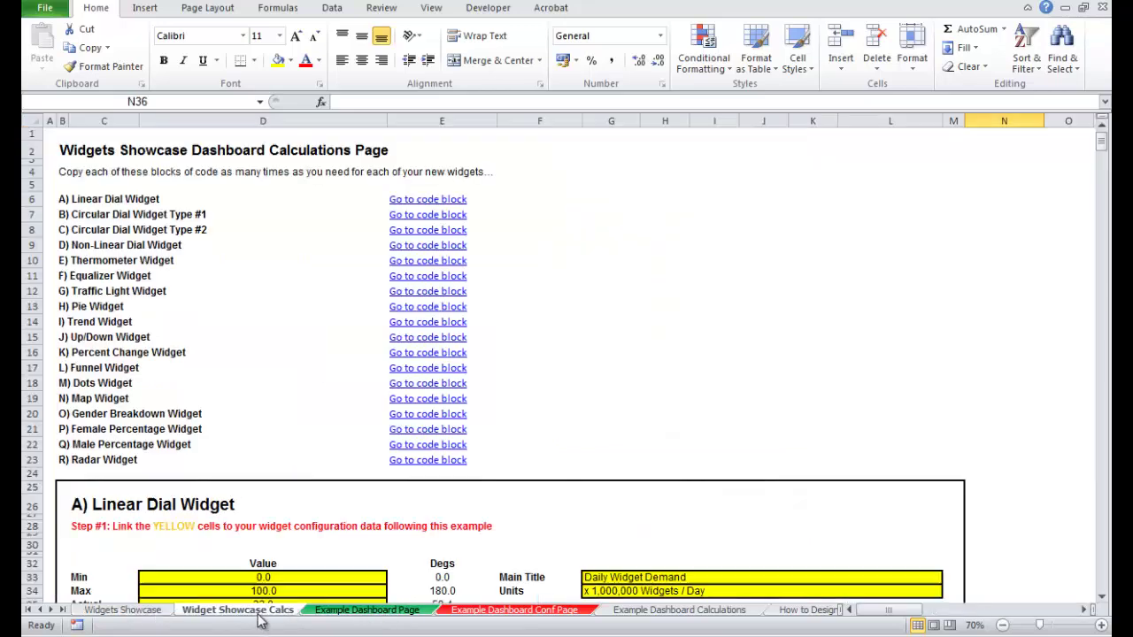
# Step: Jump to the Linear Dial Widget code block and set its Max in D34 to 1000
pyautogui.click(429, 202)
pyautogui.scroll(-3, 1049, 347)
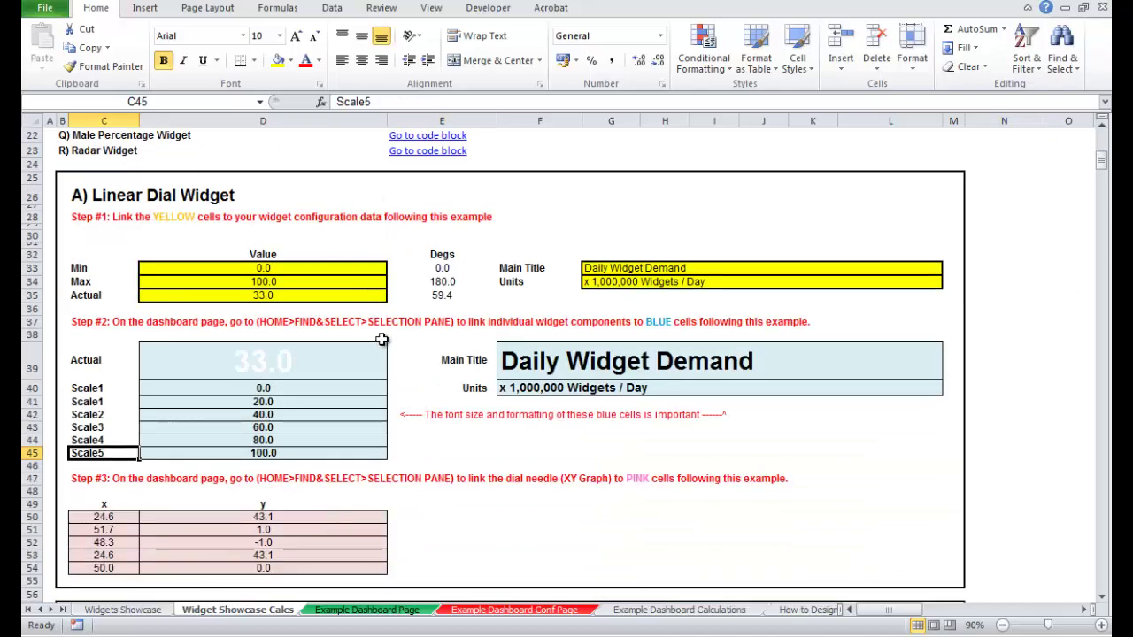
pyautogui.click(241, 403)
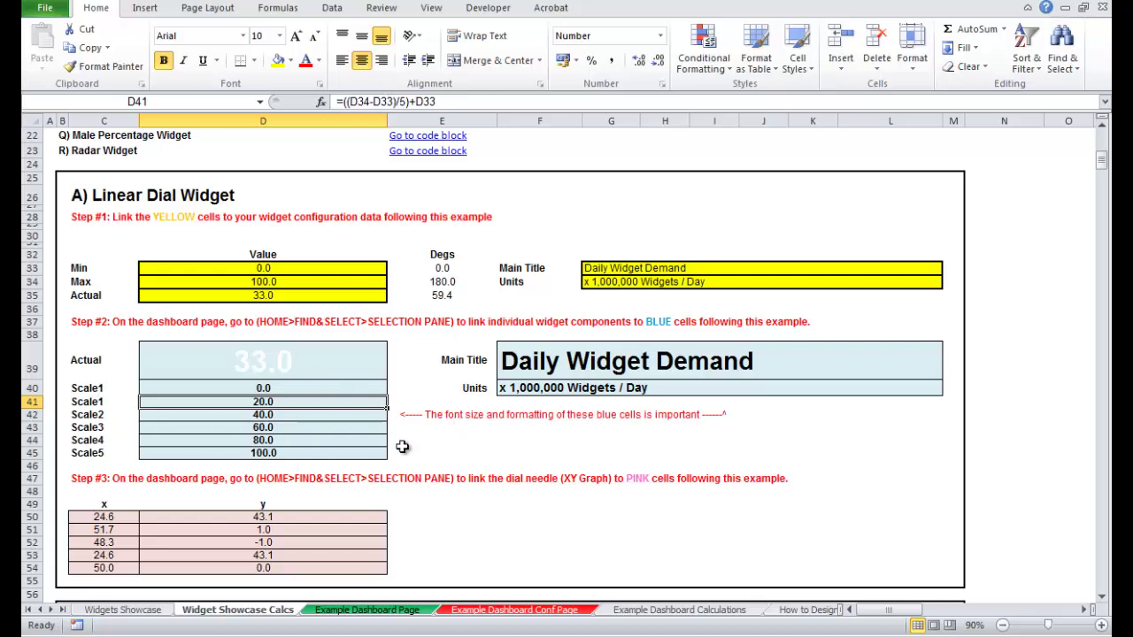
pyautogui.click(455, 458)
pyautogui.click(277, 282)
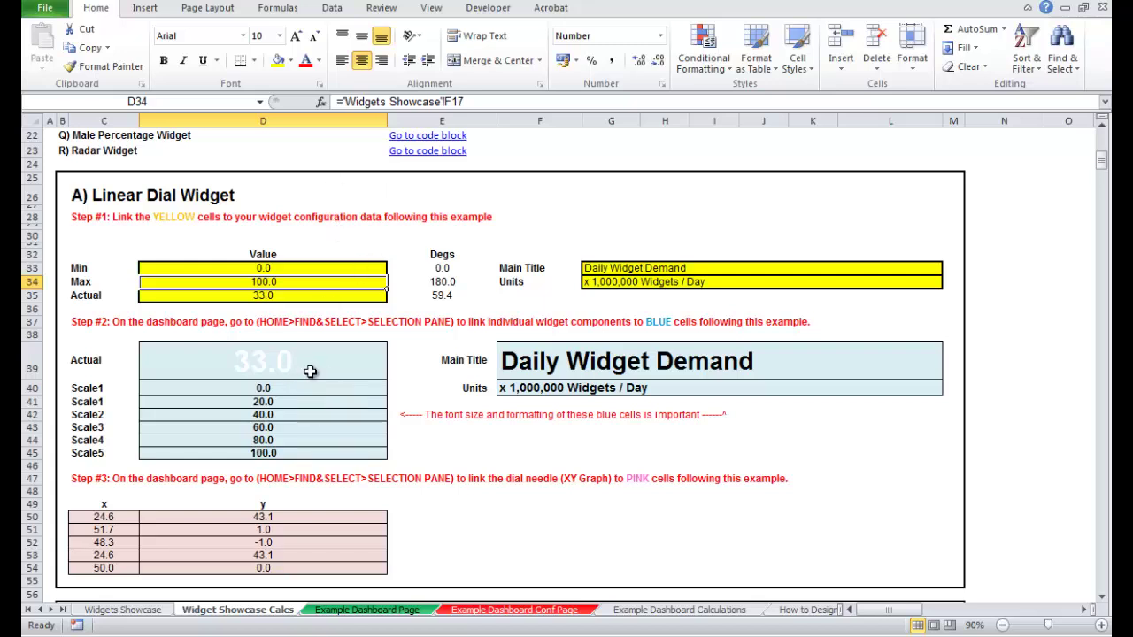
pyautogui.write('1000')
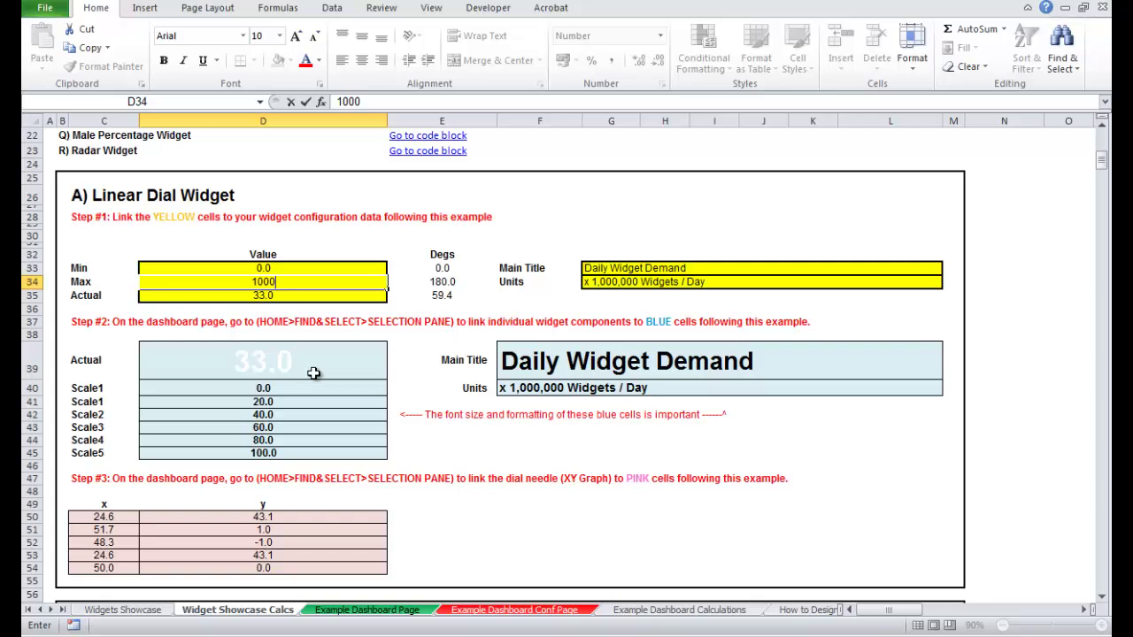
pyautogui.press('Return')
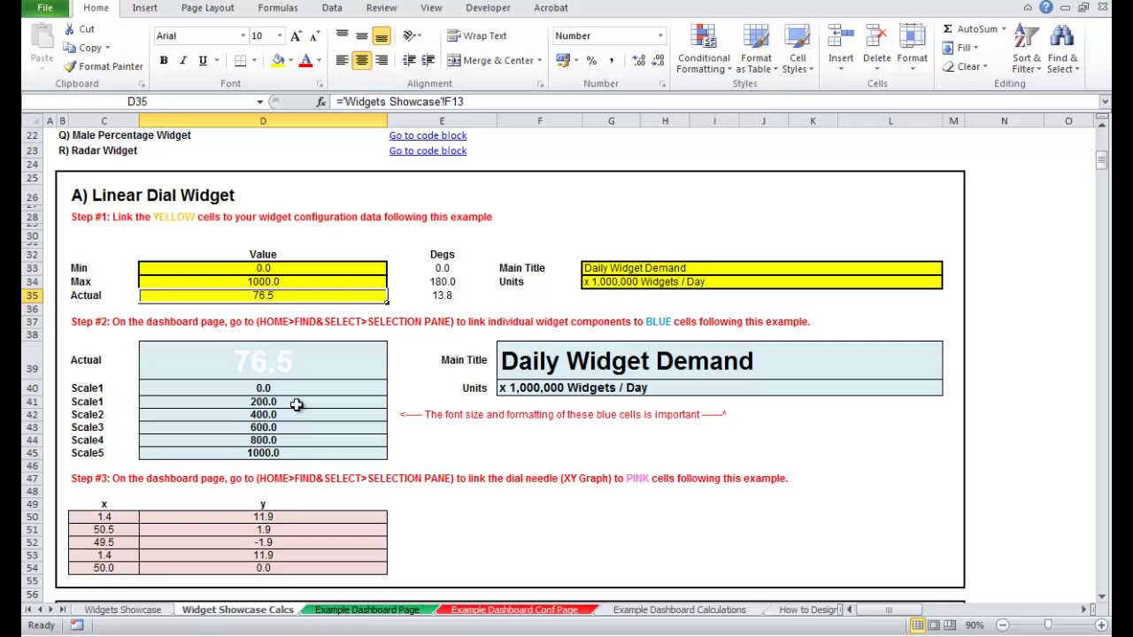
# Step: Undo the Max change and overwrite the Actual formula in D35 with 70
pyautogui.hotkey('ctrl', 'z')
pyautogui.click(475, 447)
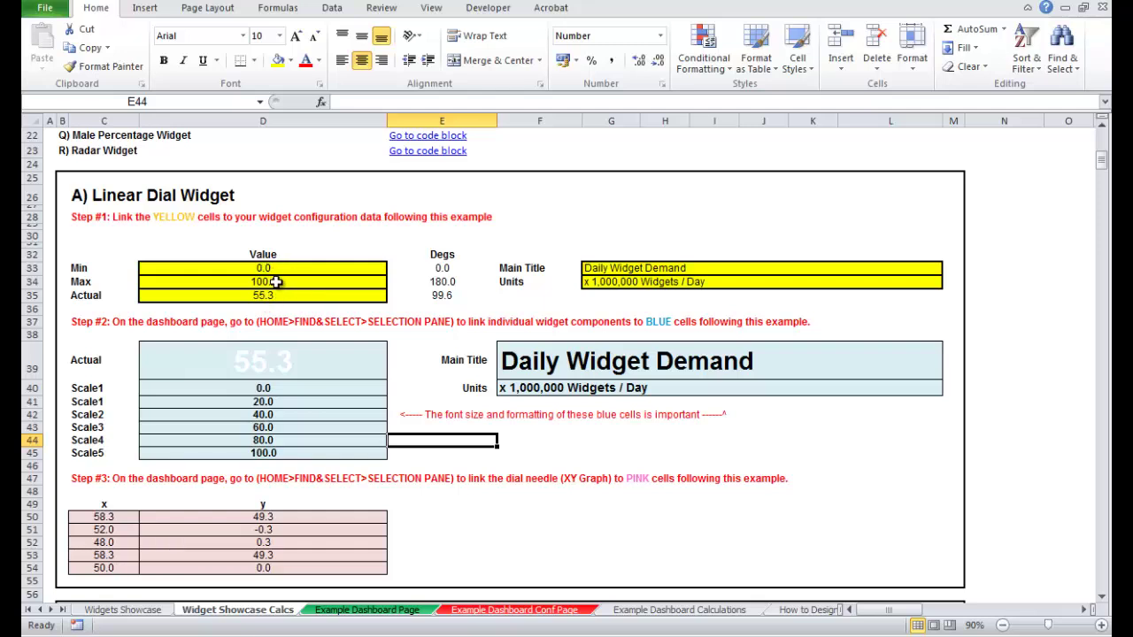
pyautogui.click(277, 293)
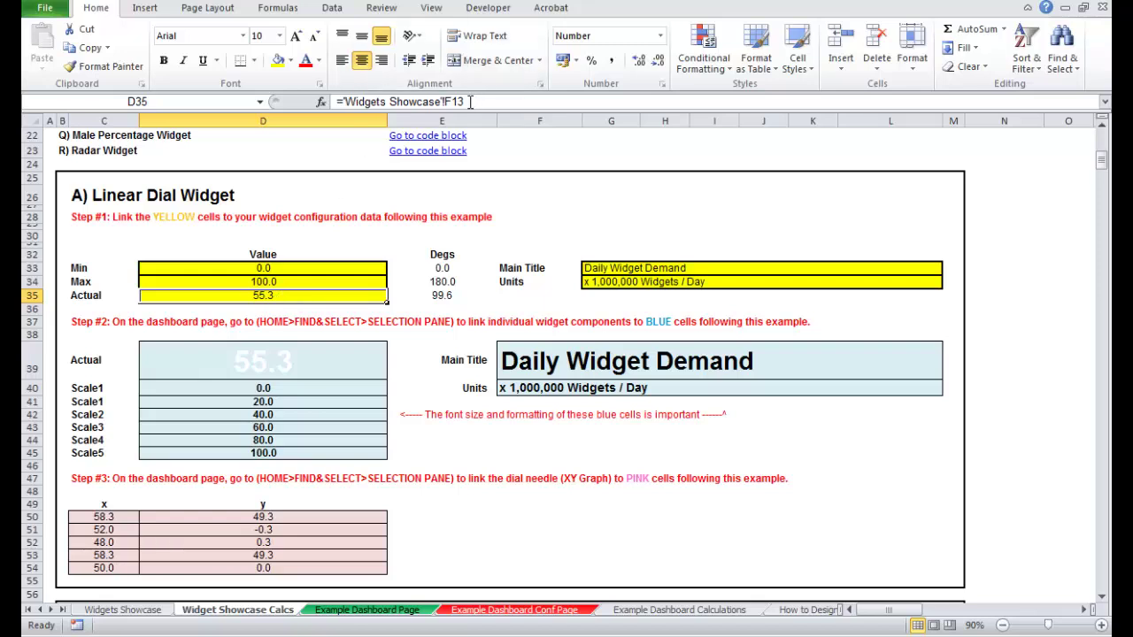
pyautogui.moveTo(464, 102); pyautogui.dragTo(328, 102)
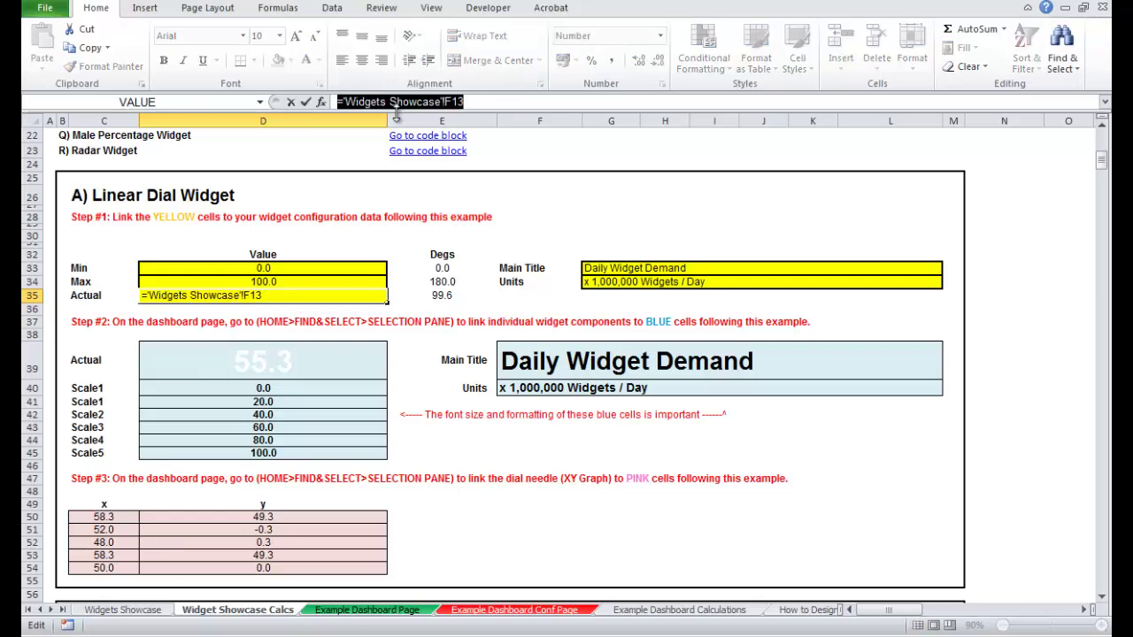
pyautogui.write('70')
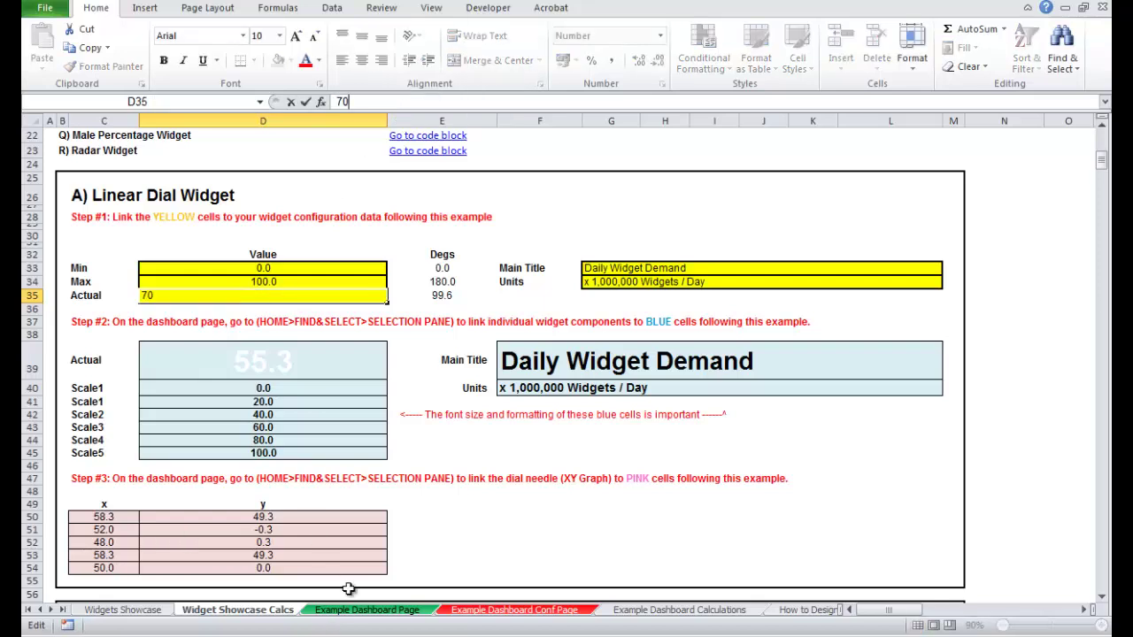
pyautogui.press('Return')
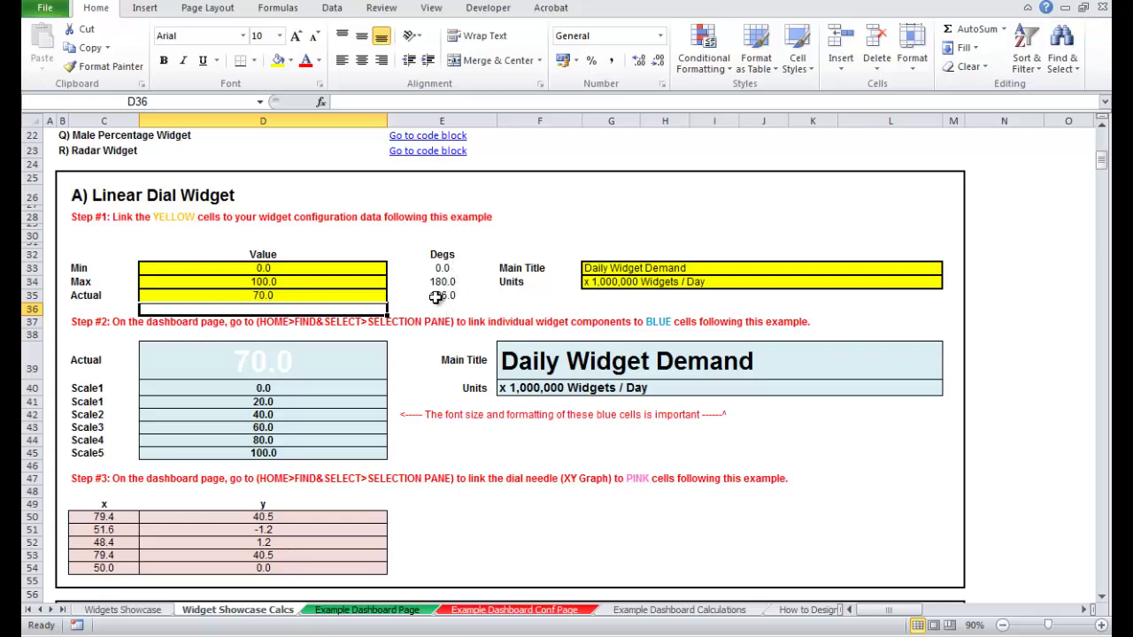
# Step: Try Actual values 10, 0 and 100, then check the 180-degree Degs formula in E35
pyautogui.click(336, 292)
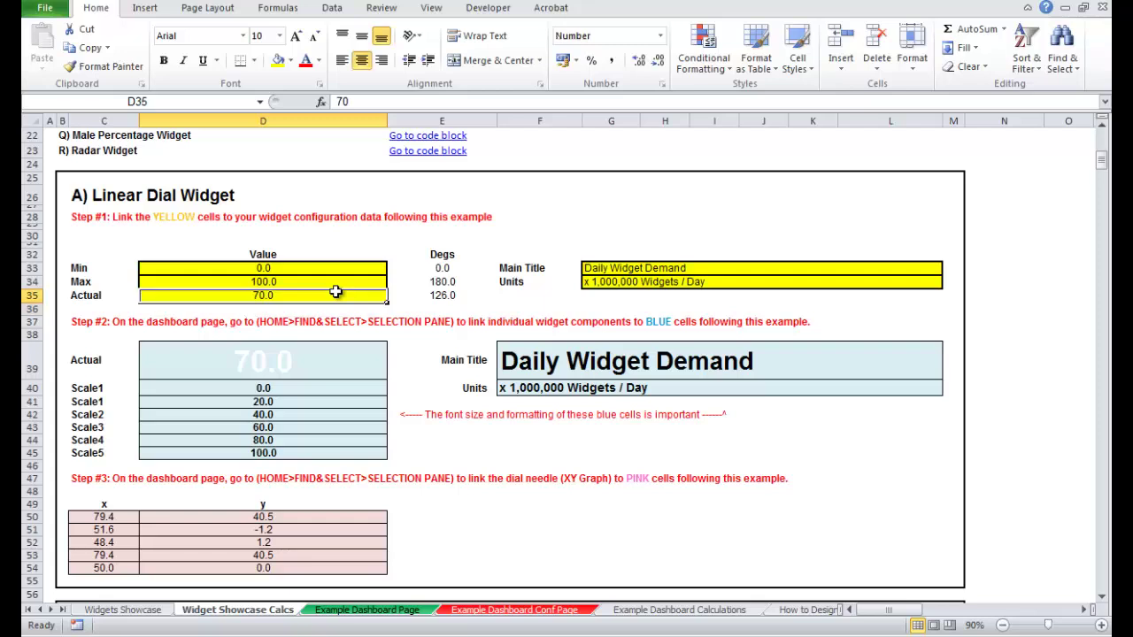
pyautogui.write('10')
pyautogui.press('Return')
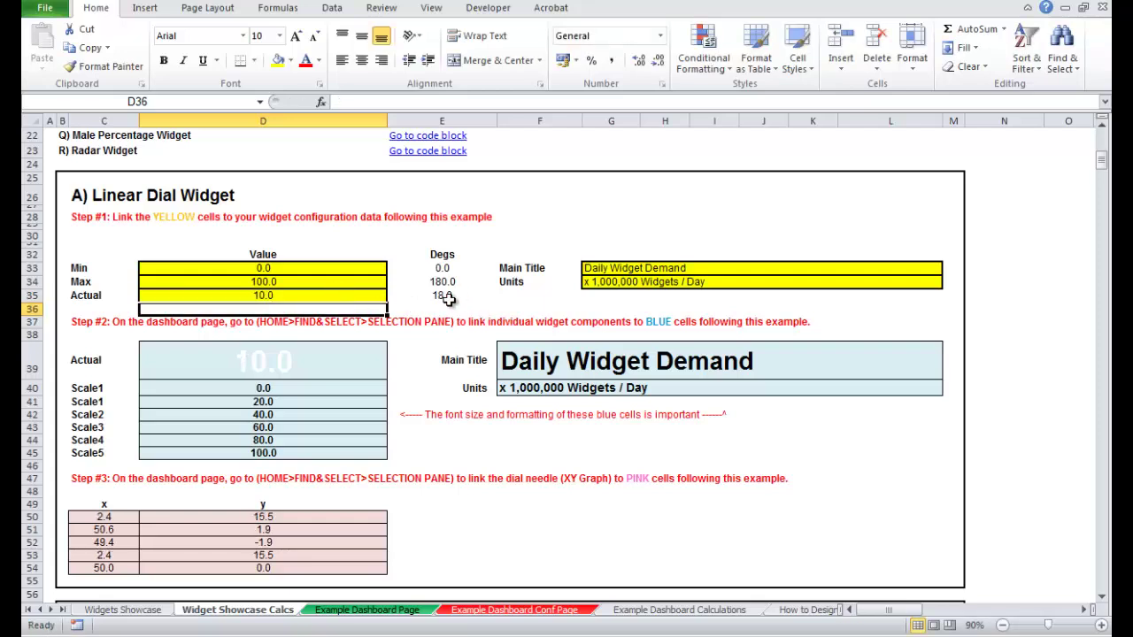
pyautogui.click(301, 296)
pyautogui.write('0')
pyautogui.press('Return')
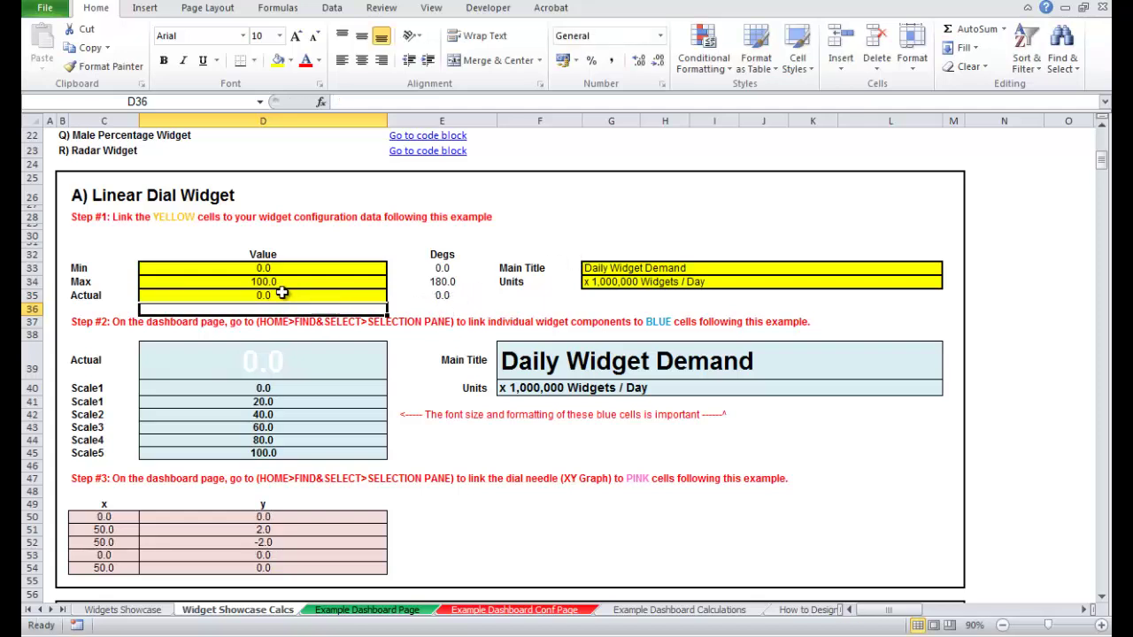
pyautogui.click(289, 295)
pyautogui.write('100')
pyautogui.press('Return')
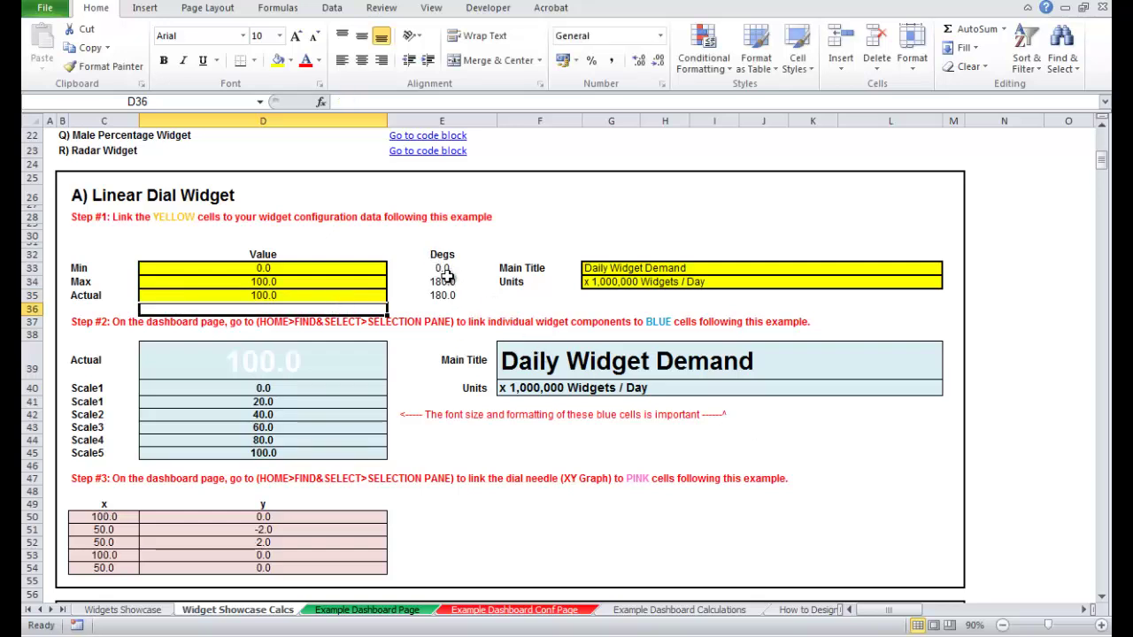
pyautogui.click(443, 295)
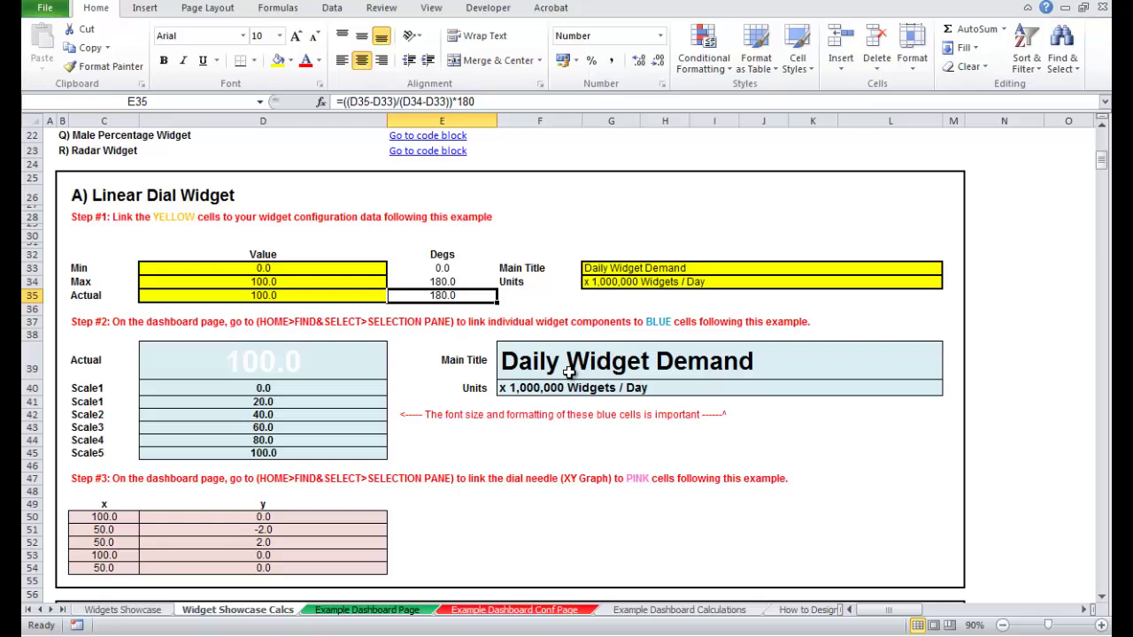
# Step: Inspect the linking formulas in the Min, Max and Actual cells D33–D35
pyautogui.click(549, 498)
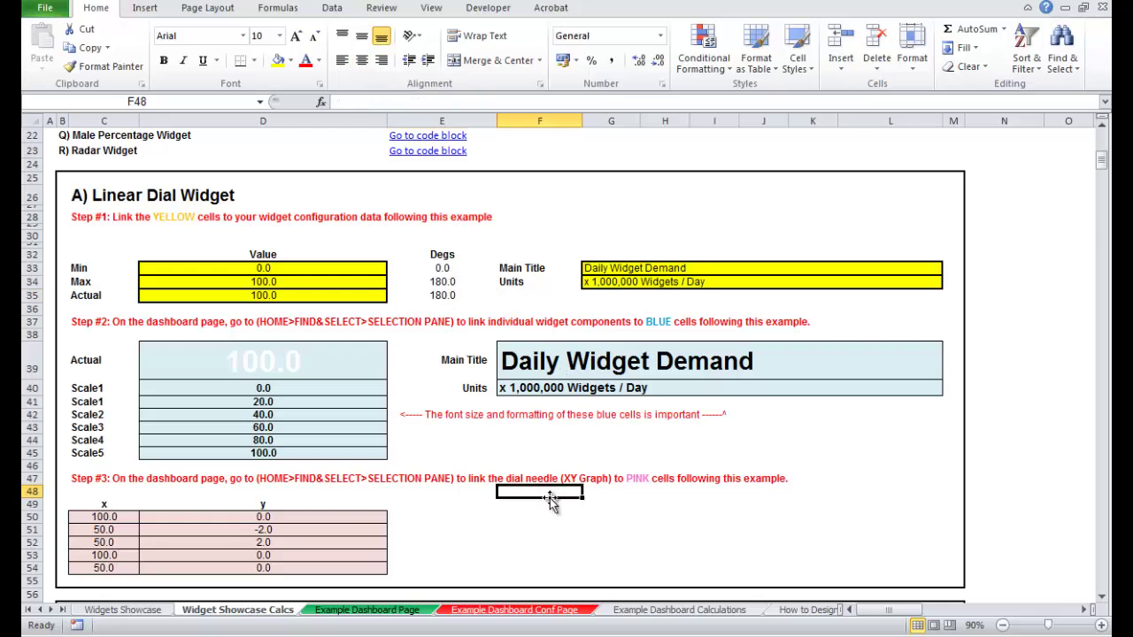
pyautogui.click(284, 270)
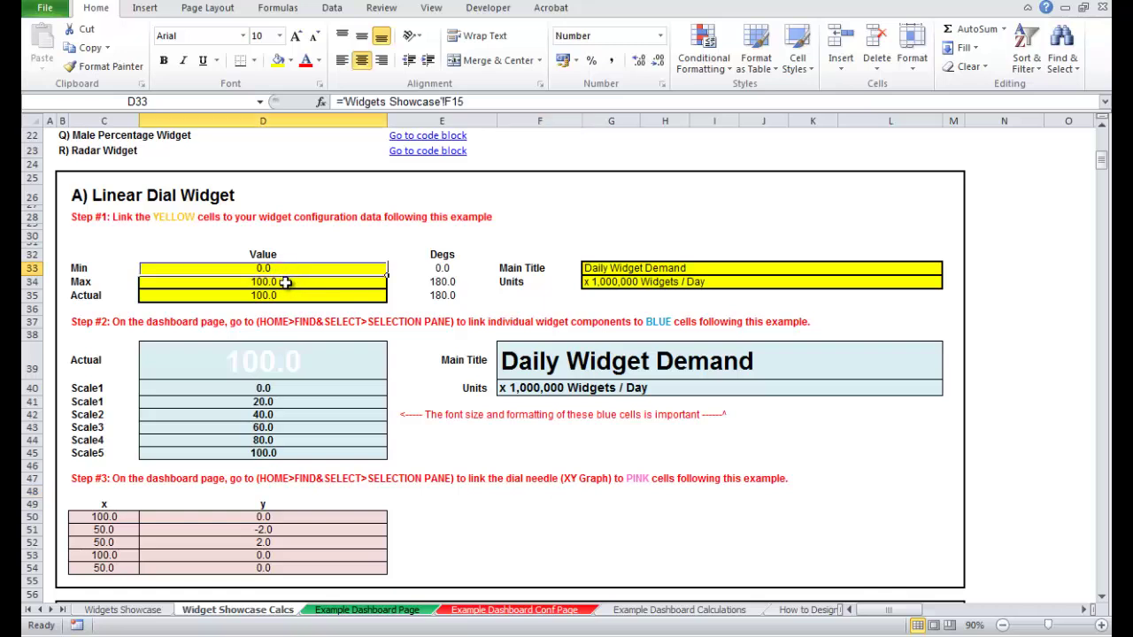
pyautogui.click(284, 282)
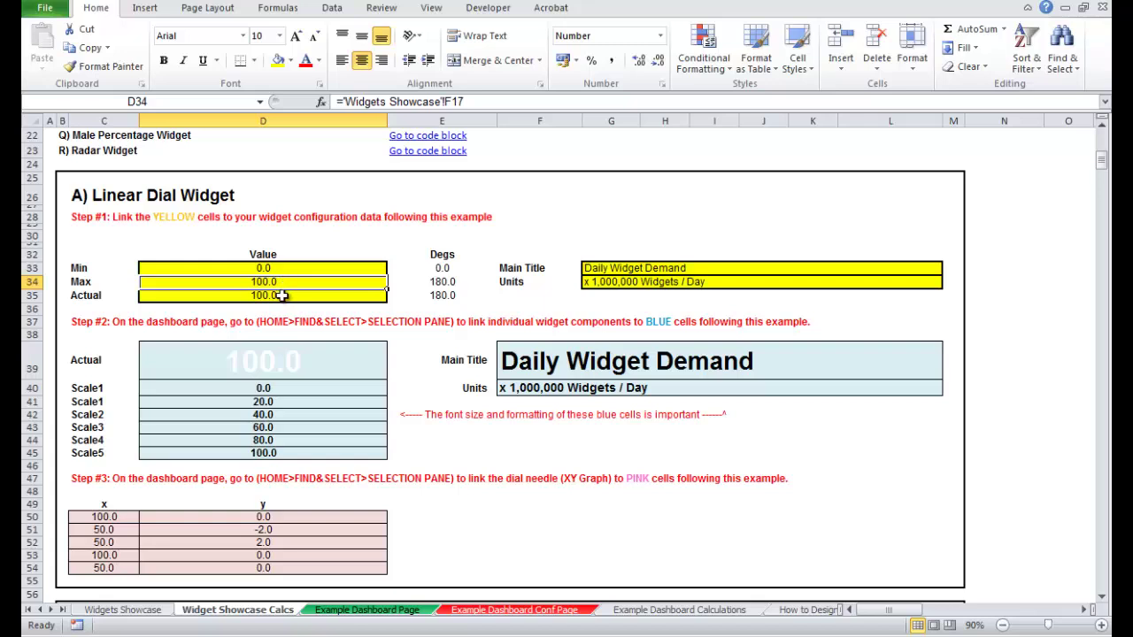
pyautogui.click(282, 295)
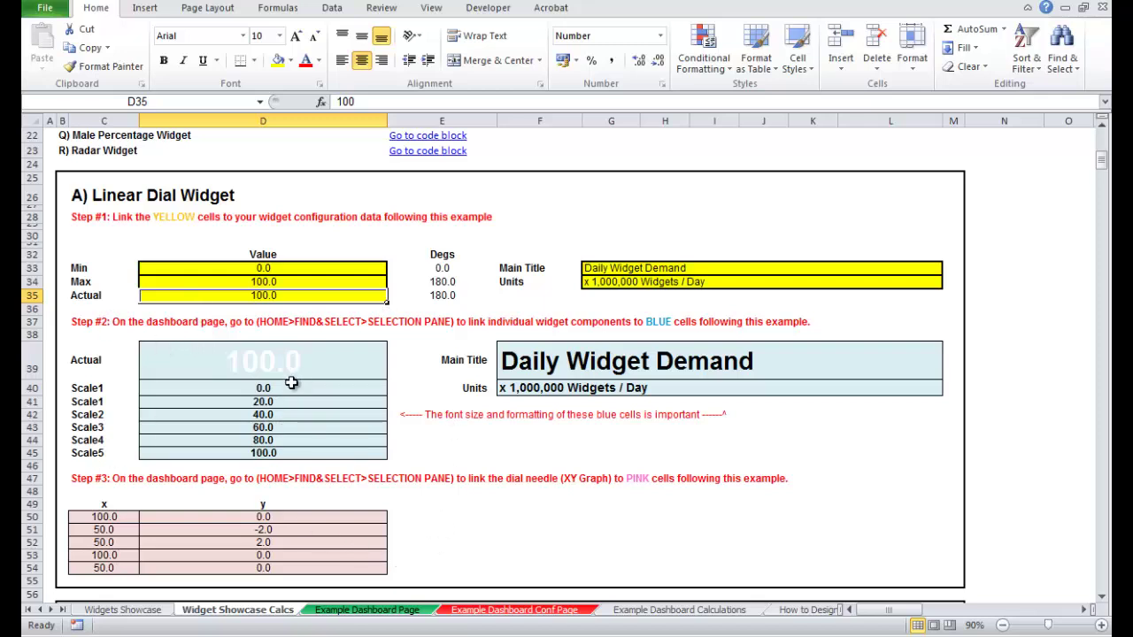
# Step: Undo twice to restore Actual's link showing 38.7, then switch to the downloaded workbook
pyautogui.click(436, 517)
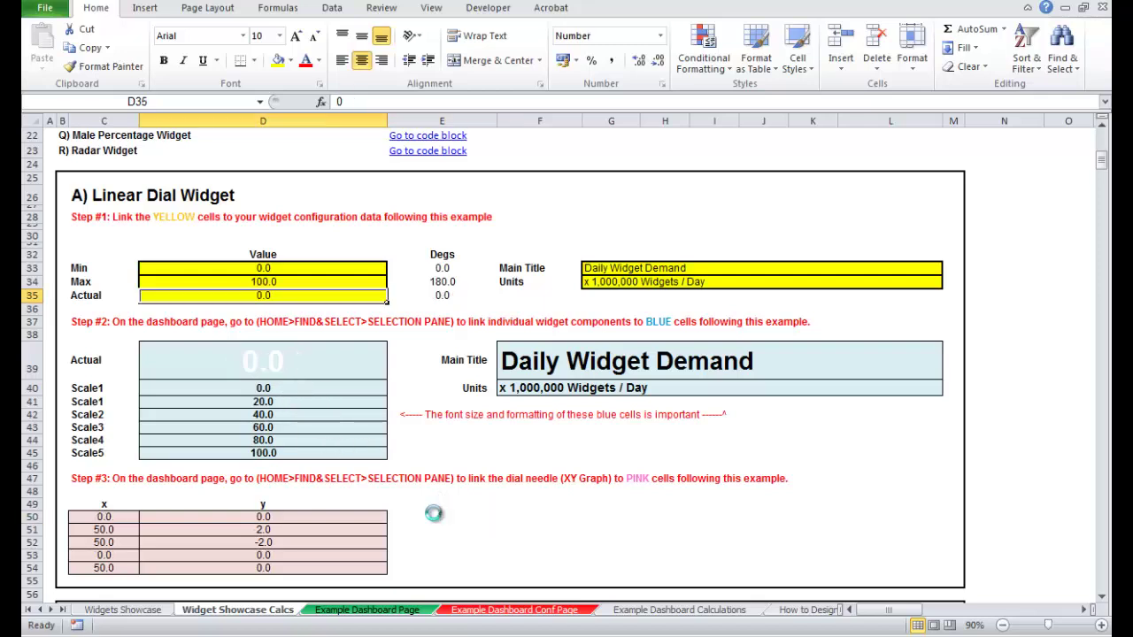
pyautogui.click(295, 320)
pyautogui.click(285, 295)
pyautogui.click(486, 505)
pyautogui.hotkey('alt', 'Tab')
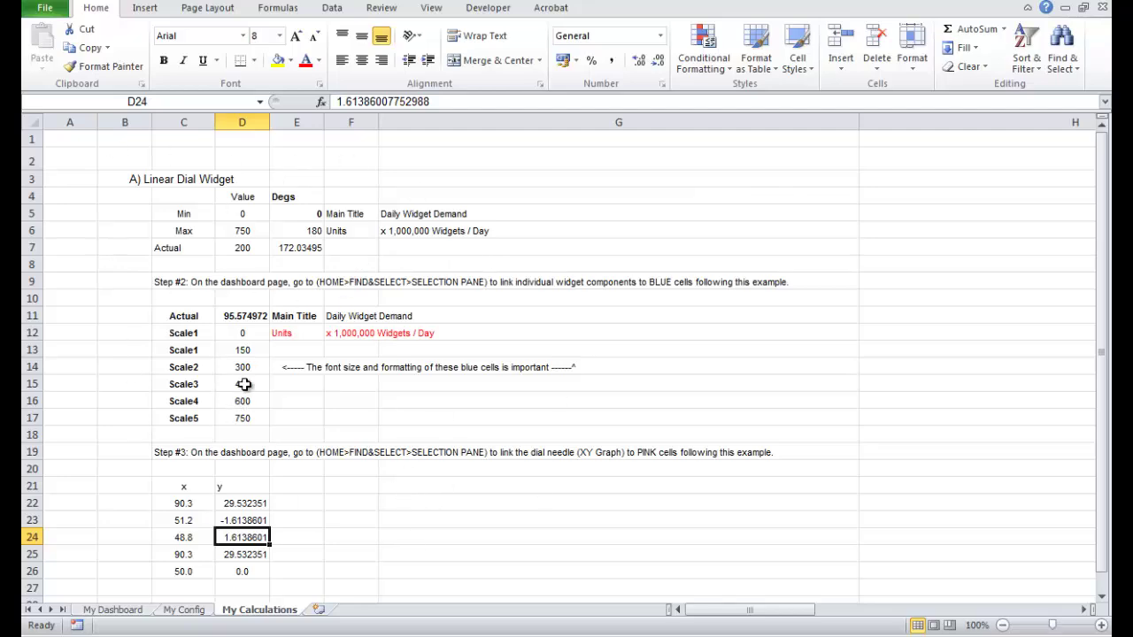
# Step: Copy the Linear Dial calculation block C32:L54 and paste it at C4 in My Calculations
pyautogui.hotkey('alt', 'Tab')
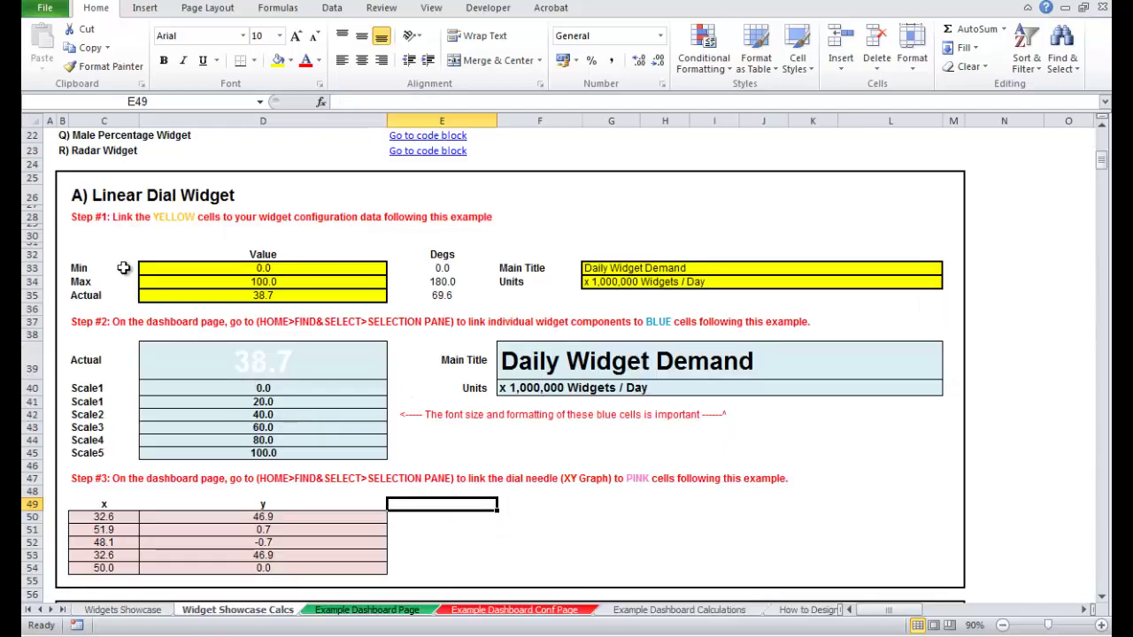
pyautogui.moveTo(85, 254); pyautogui.dragTo(918, 563)
pyautogui.hotkey('ctrl', 'c')
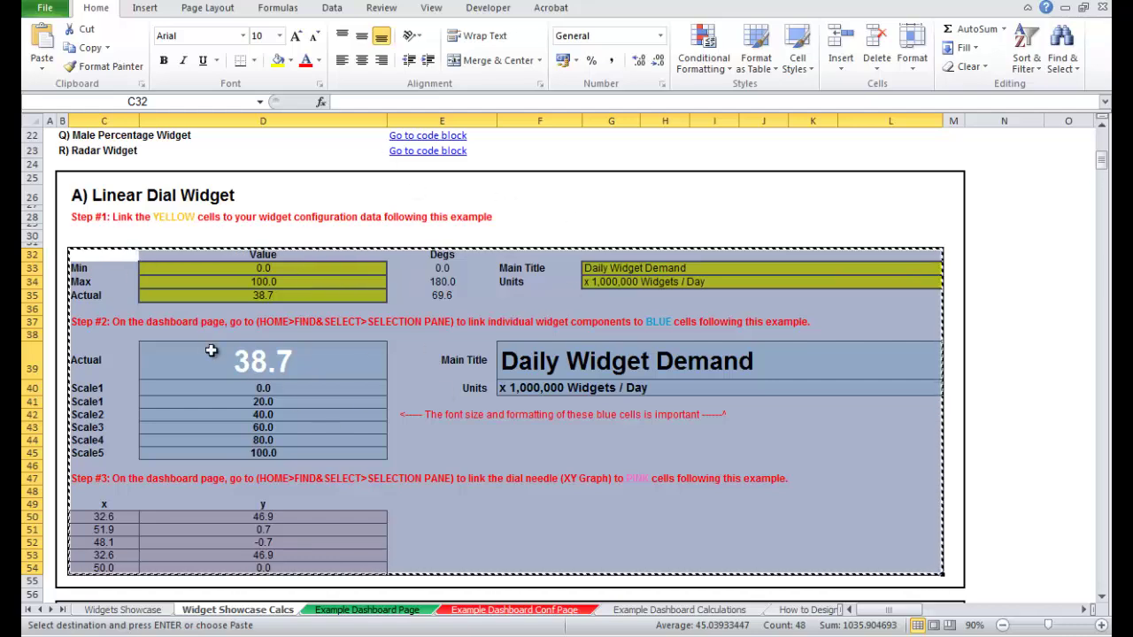
pyautogui.hotkey('alt', 'Tab')
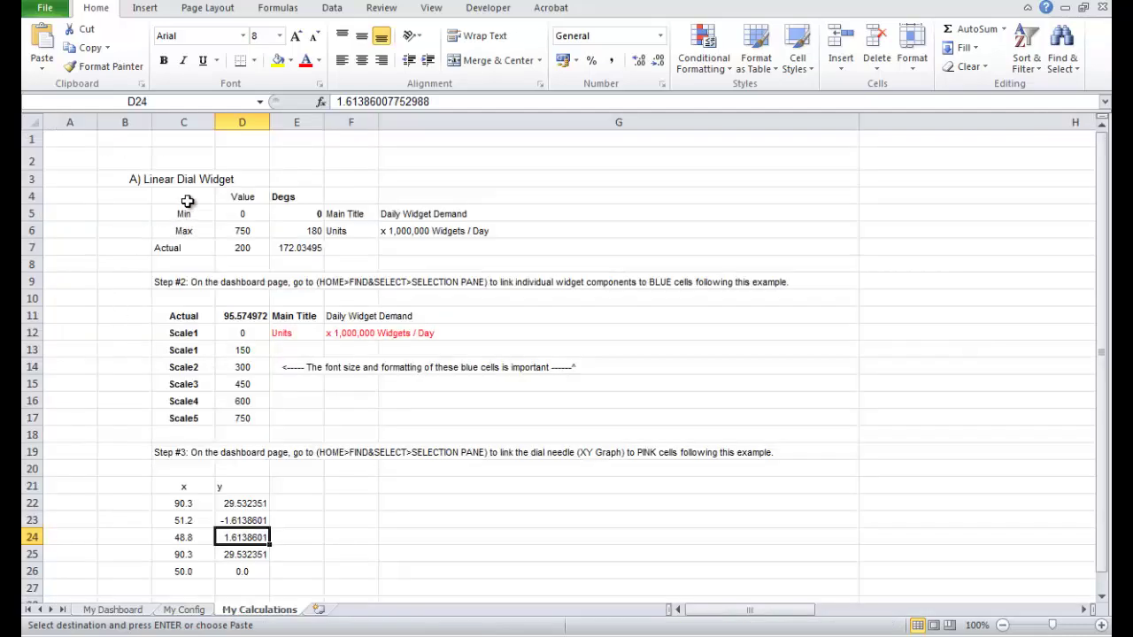
pyautogui.click(187, 200)
pyautogui.hotkey('ctrl', 'v')
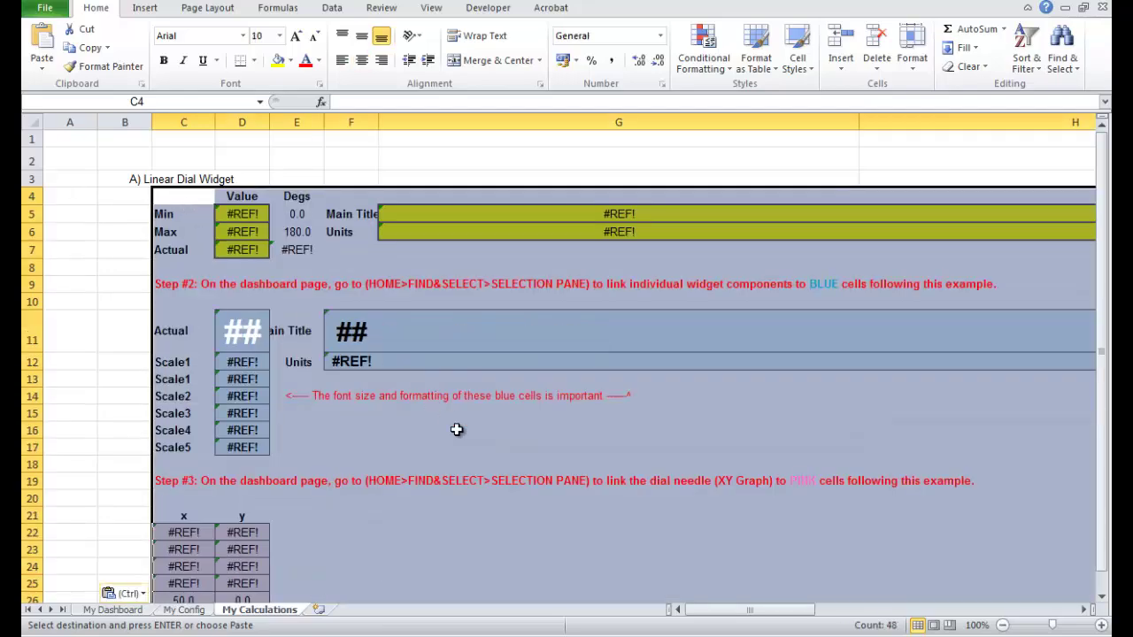
pyautogui.click(450, 512)
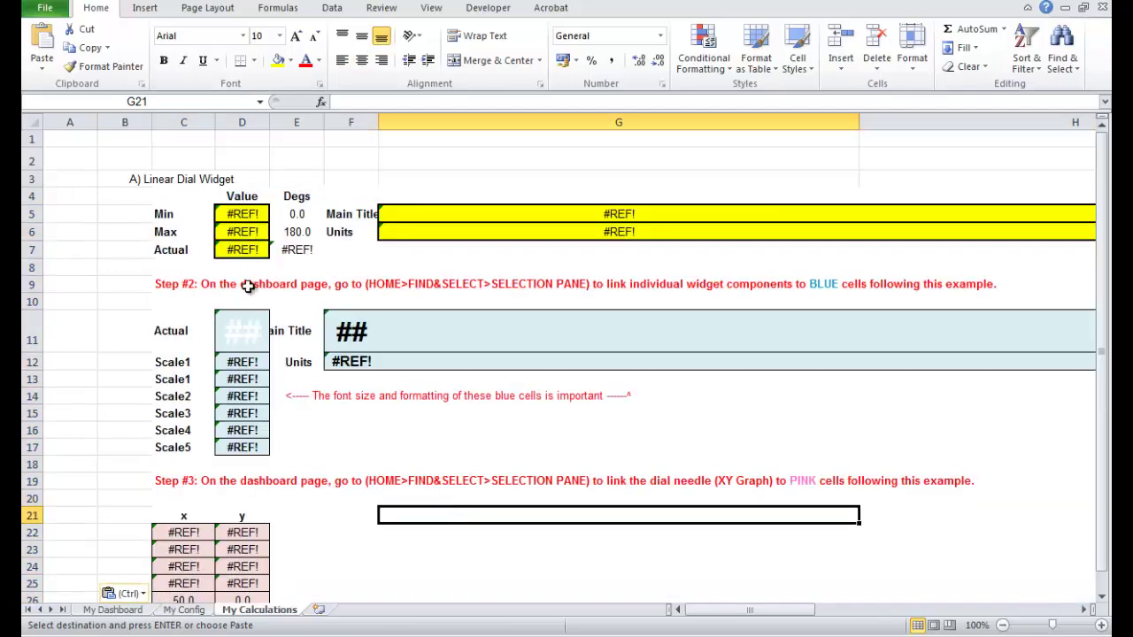
pyautogui.click(249, 214)
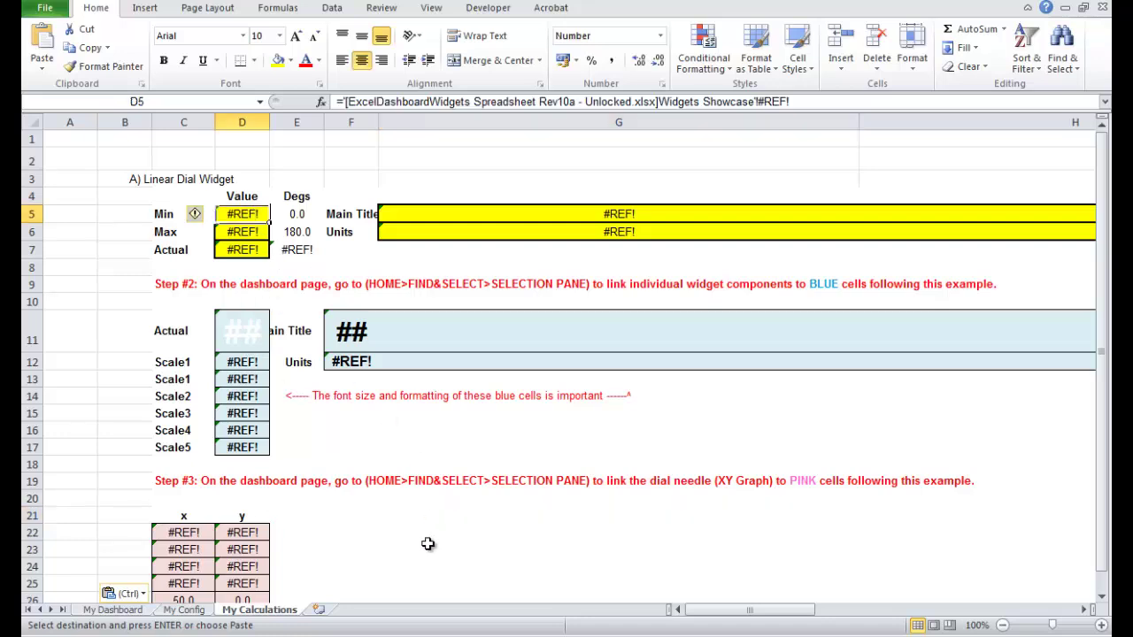
# Step: Clear the old title in C3 and paste the example's Step #1 heading into C2
pyautogui.click(182, 178)
pyautogui.press('Delete')
pyautogui.hotkey('ctrl', 'Tab')
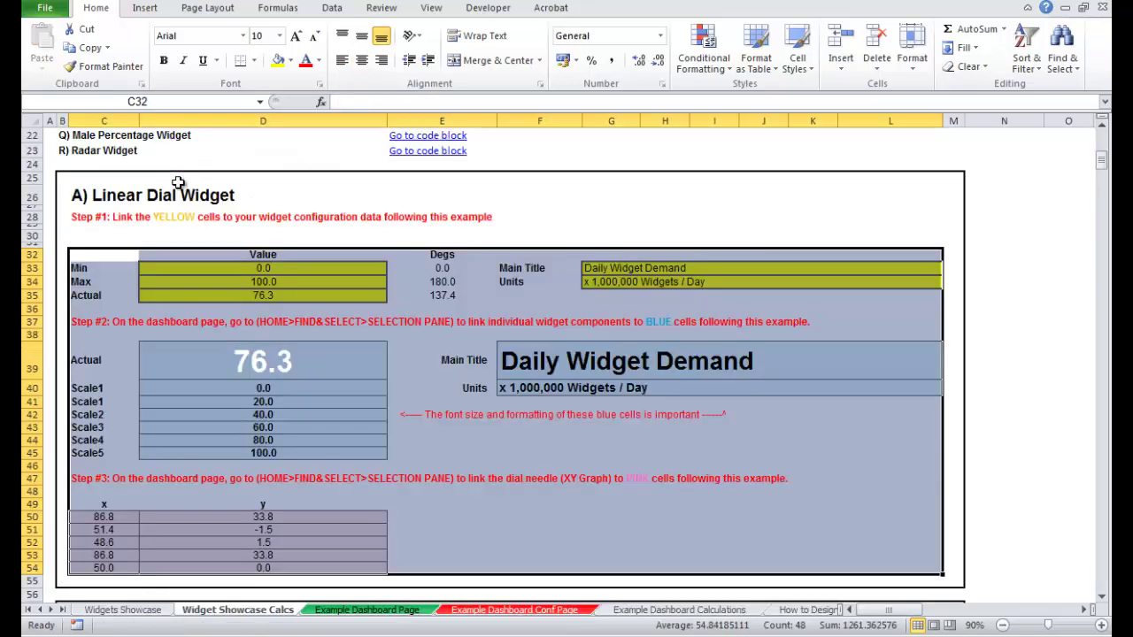
pyautogui.click(91, 218)
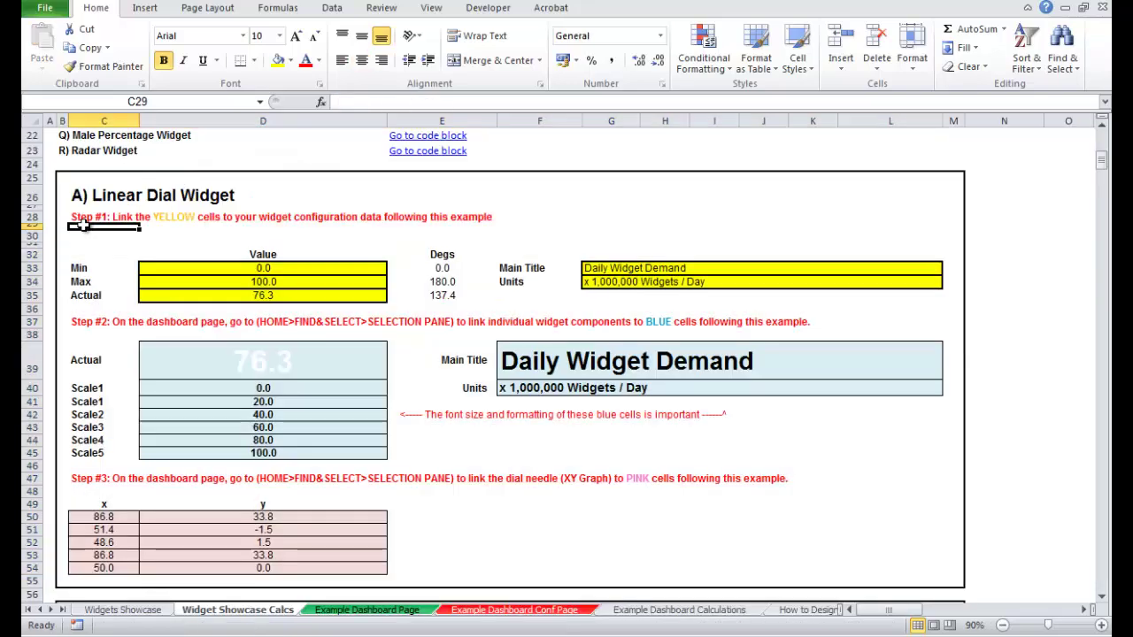
pyautogui.hotkey('ctrl', 'c')
pyautogui.hotkey('ctrl', 'Tab')
pyautogui.click(183, 160)
pyautogui.hotkey('ctrl', 'v')
pyautogui.click(89, 208)
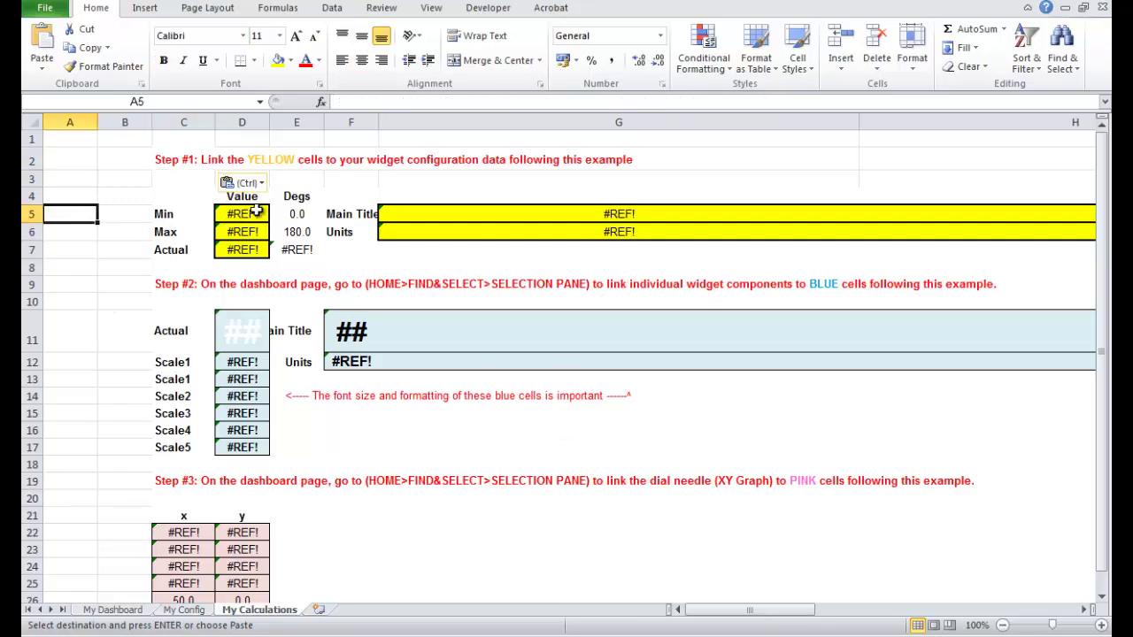
pyautogui.press('Escape')
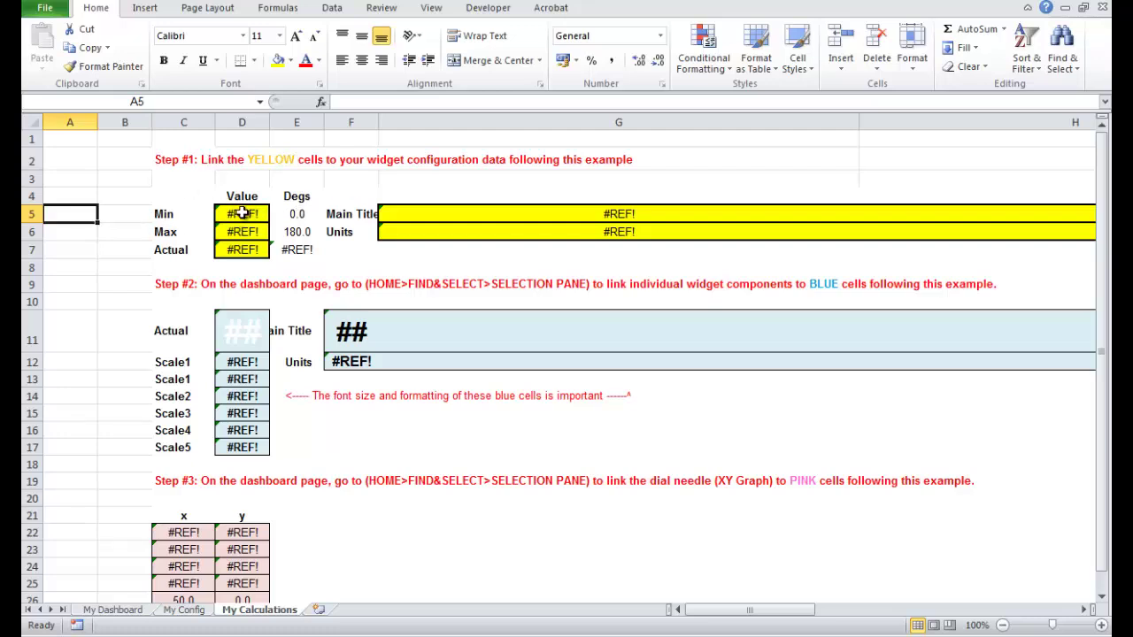
# Step: Link the pasted Min and Max cells to My Config's minimum and maximum values
pyautogui.click(242, 213)
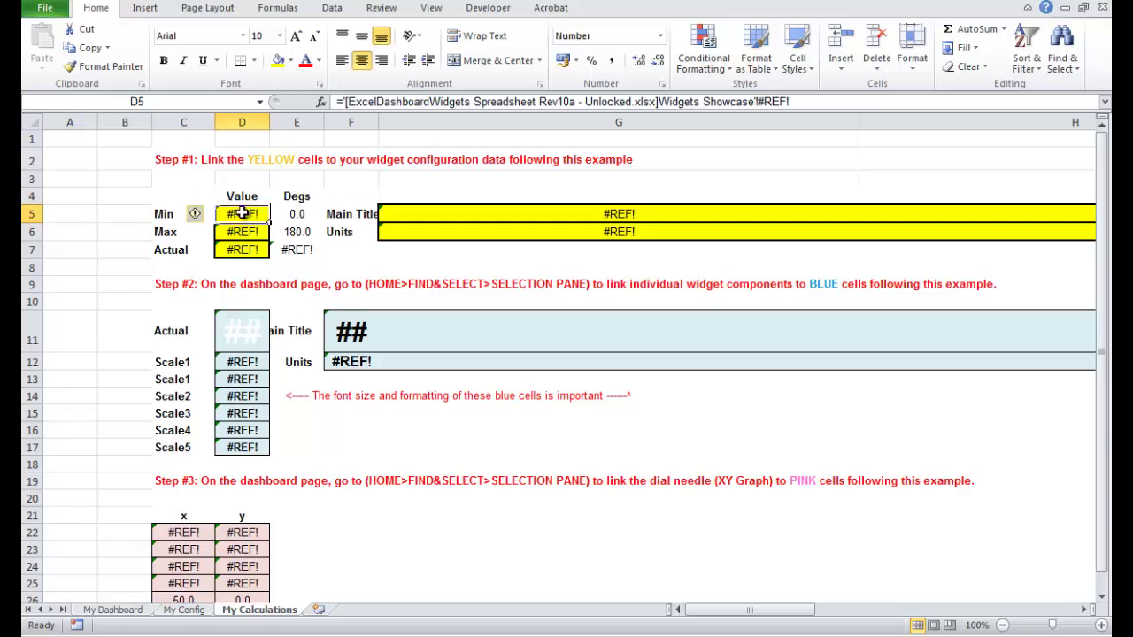
pyautogui.write('=')
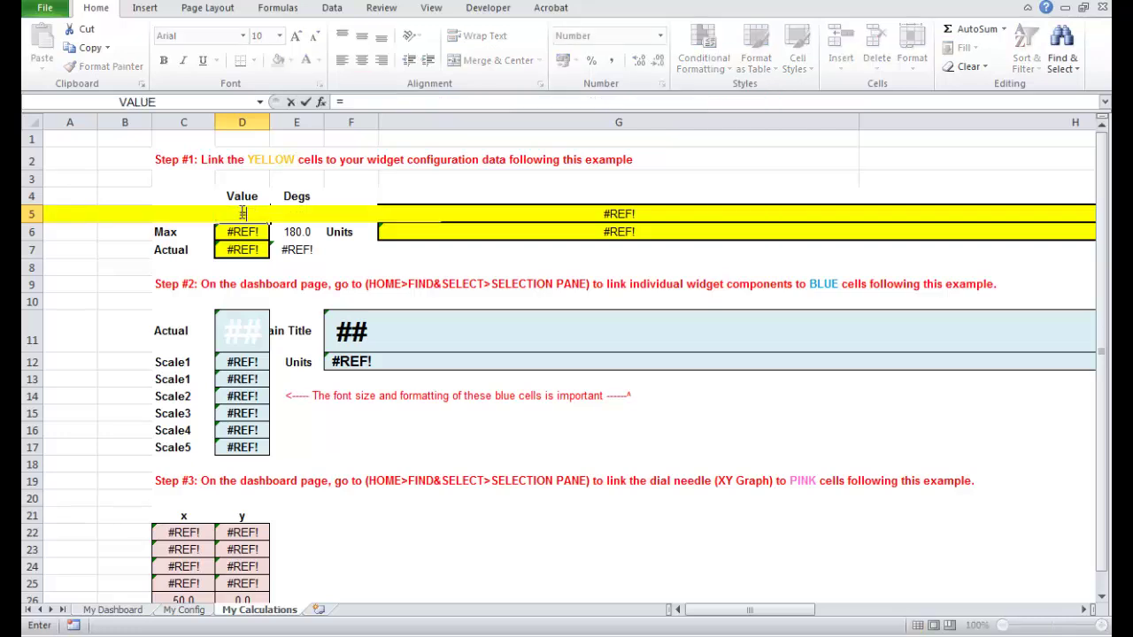
pyautogui.click(184, 610)
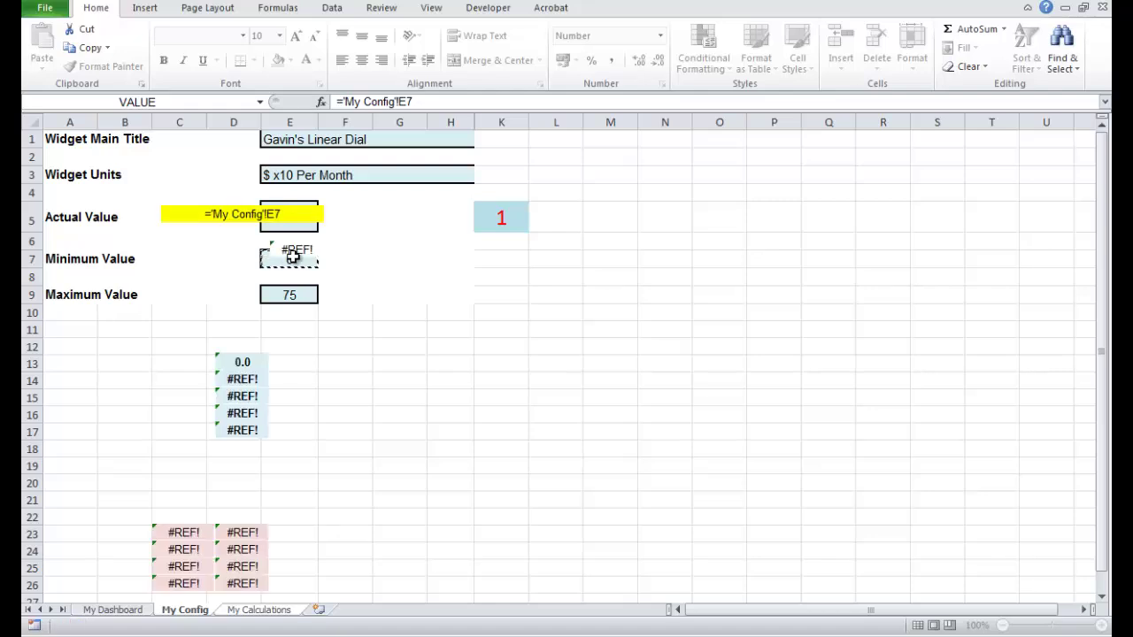
pyautogui.press('Return')
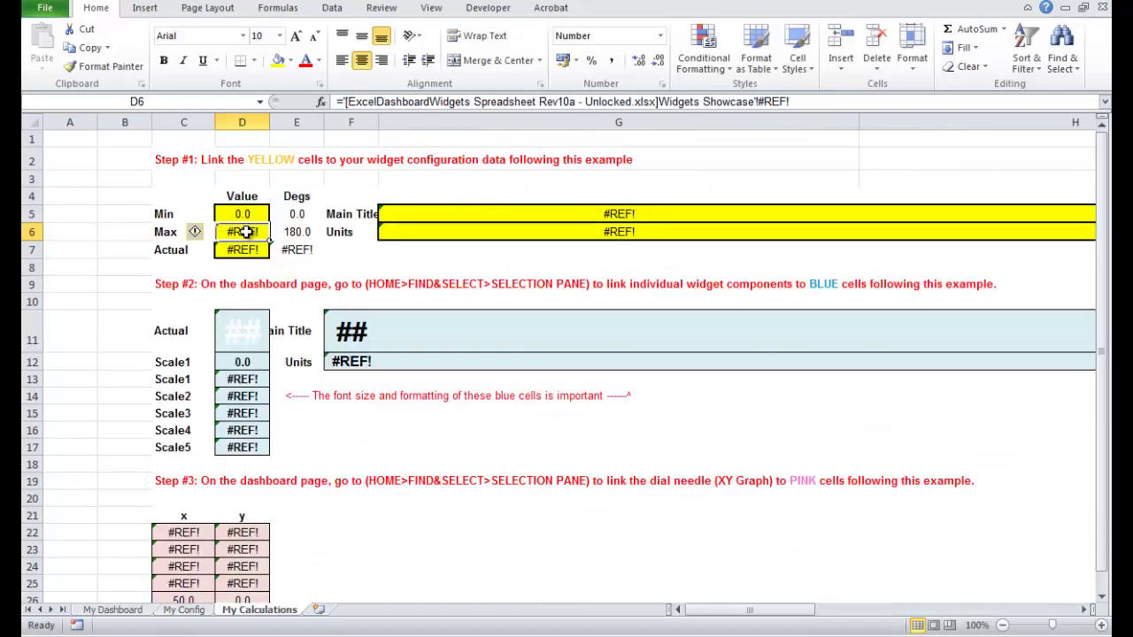
pyautogui.write('=')
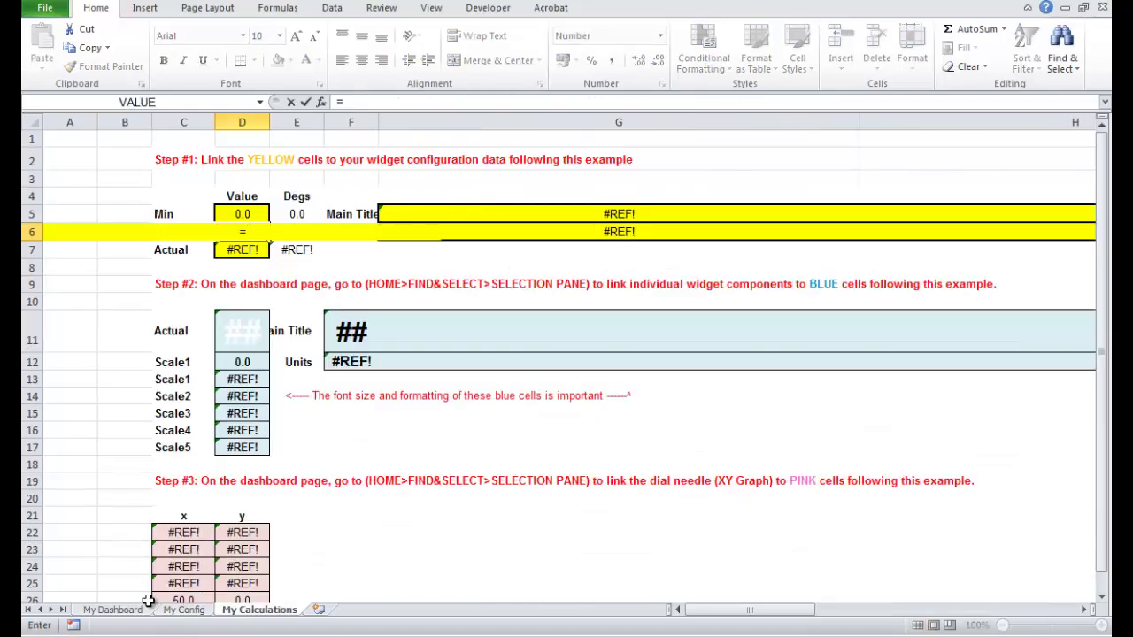
pyautogui.click(184, 610)
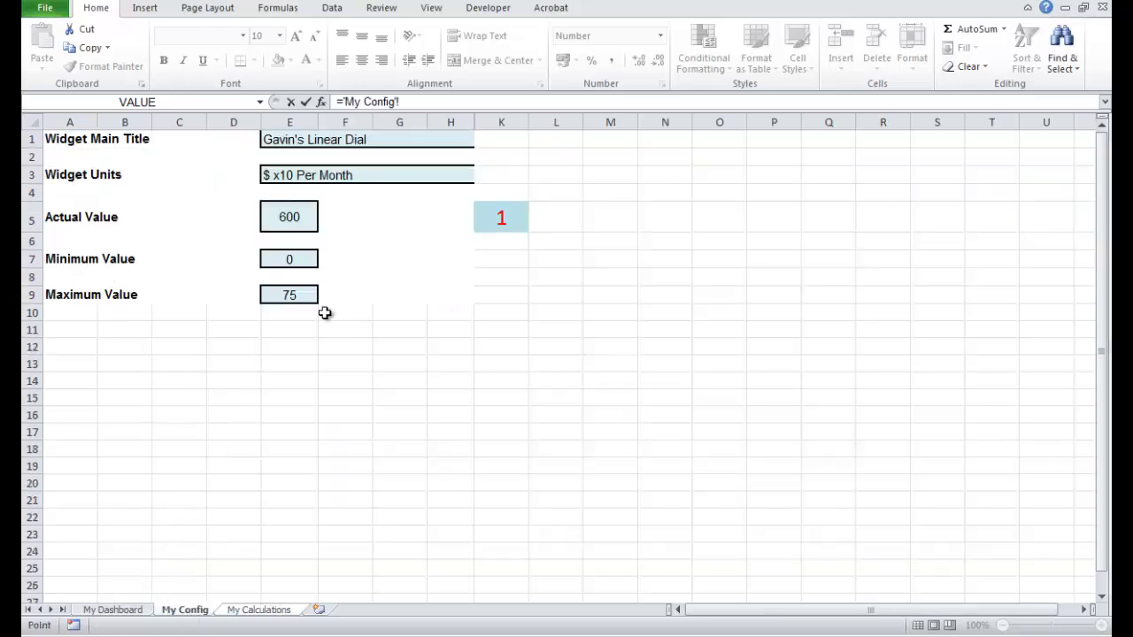
pyautogui.click(299, 294)
pyautogui.press('Return')
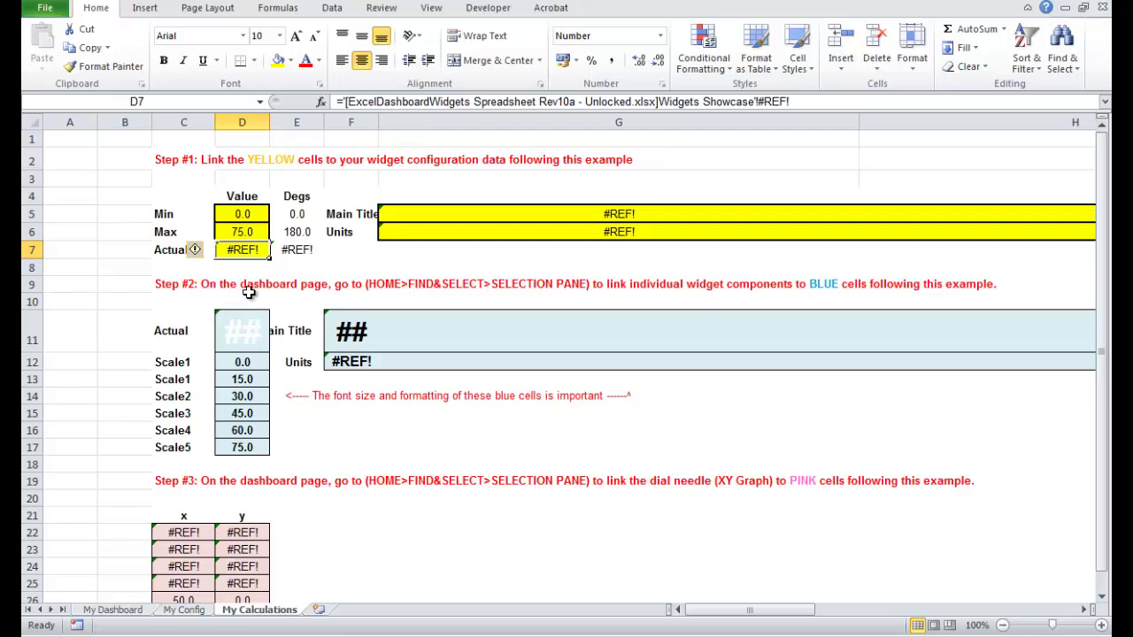
# Step: Link Actual to My Config E5 (600) and raise the maximum in E9 to 750
pyautogui.write('=')
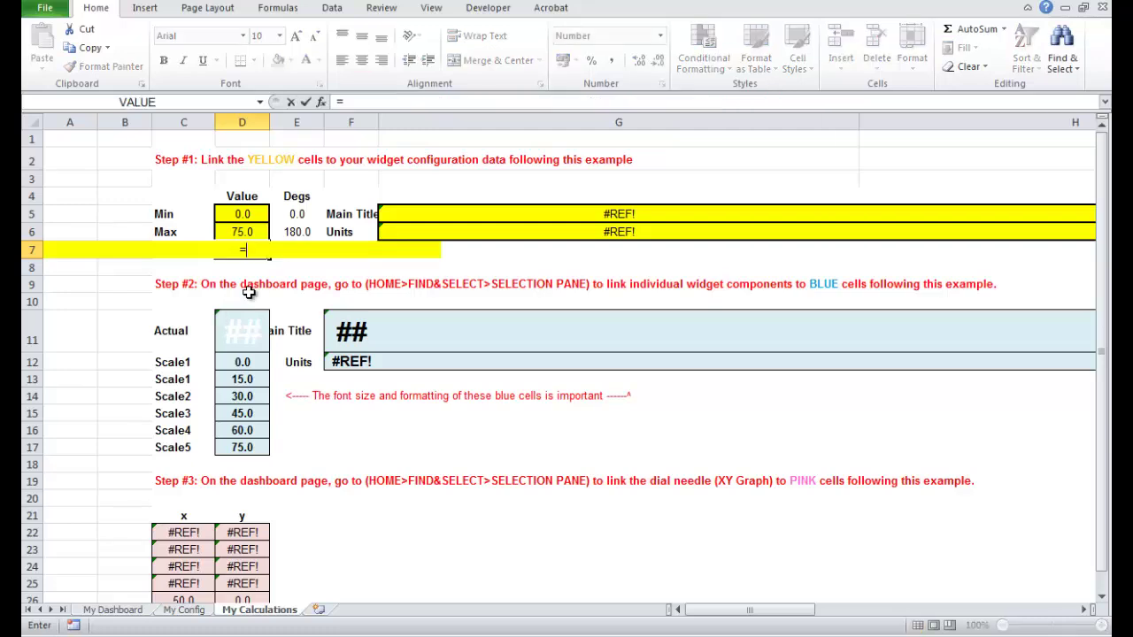
pyautogui.click(183, 610)
pyautogui.click(294, 222)
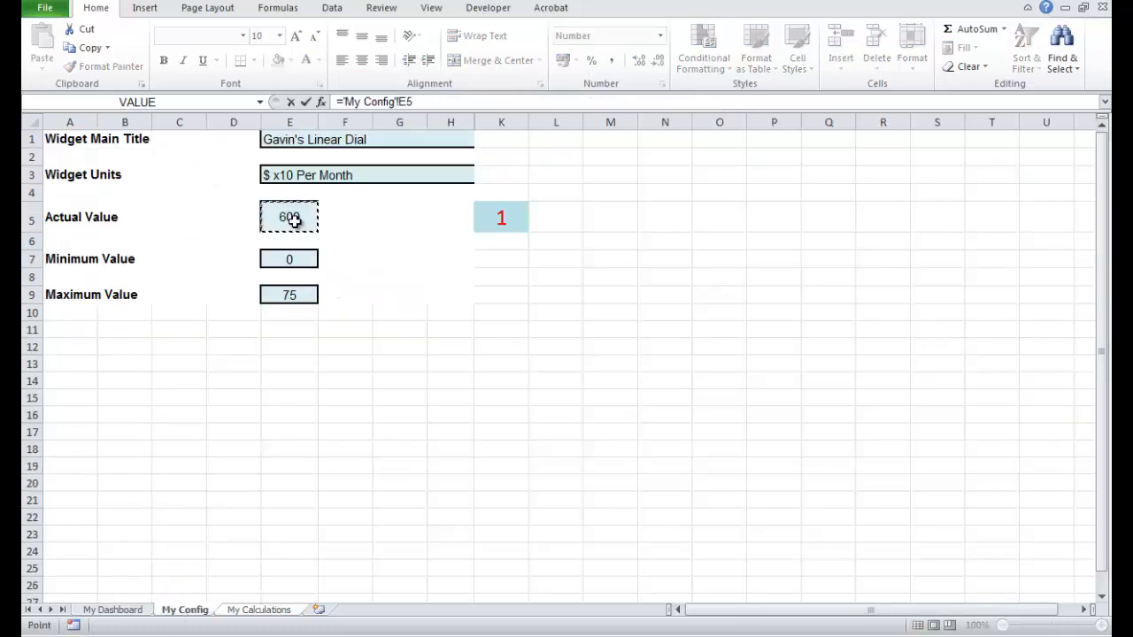
pyautogui.press('Return')
pyautogui.click(188, 610)
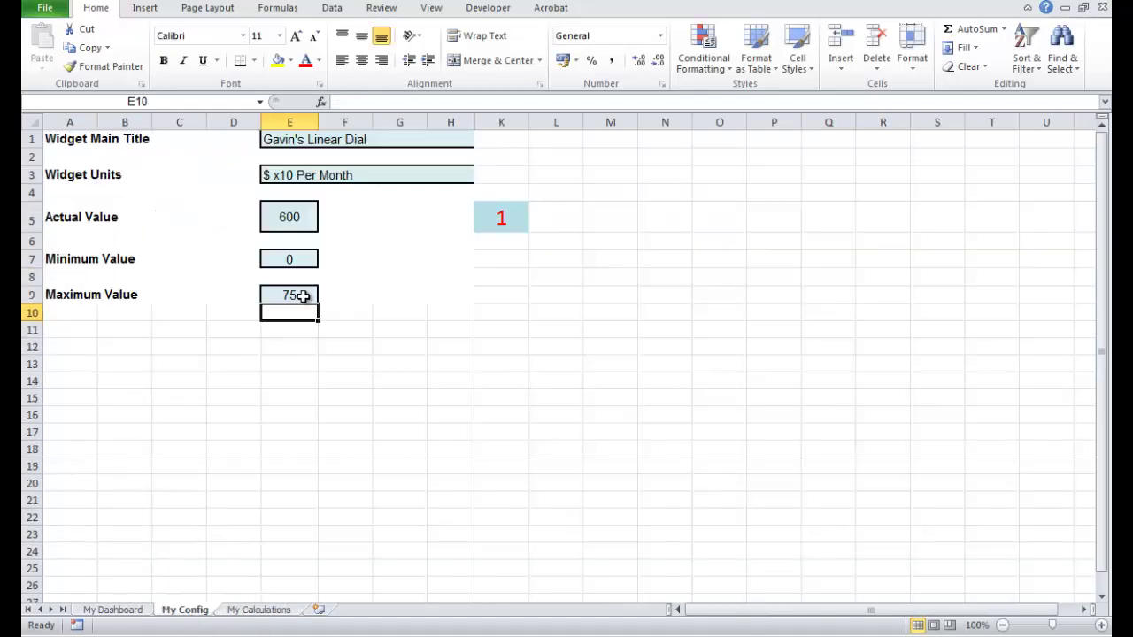
pyautogui.click(295, 293)
pyautogui.click(356, 102)
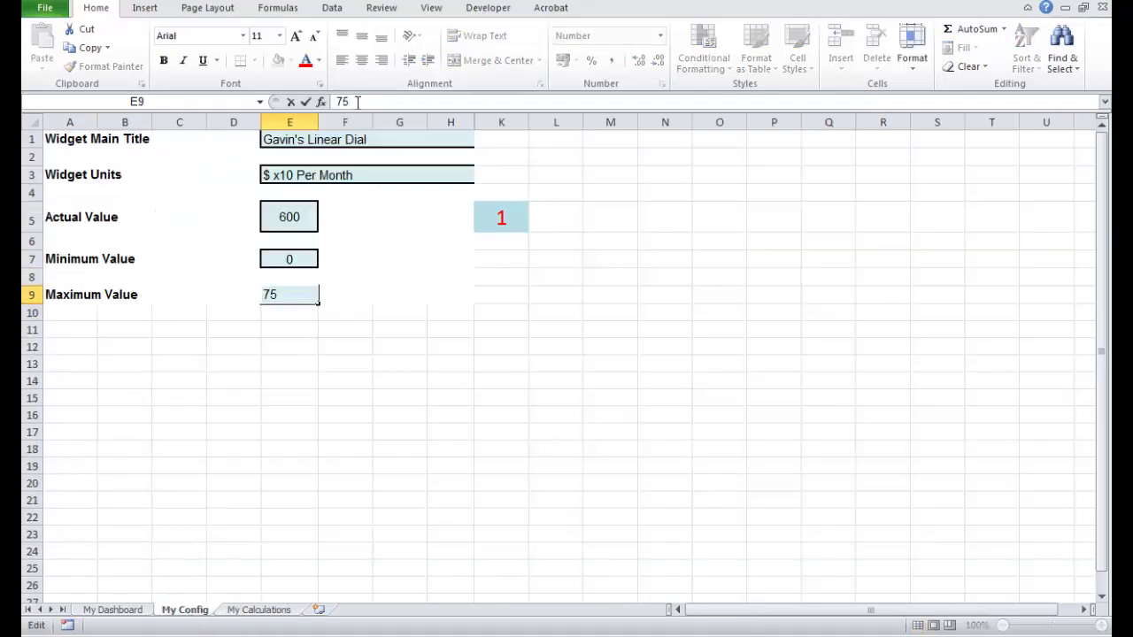
pyautogui.write('0')
pyautogui.press('Return')
pyautogui.click(258, 610)
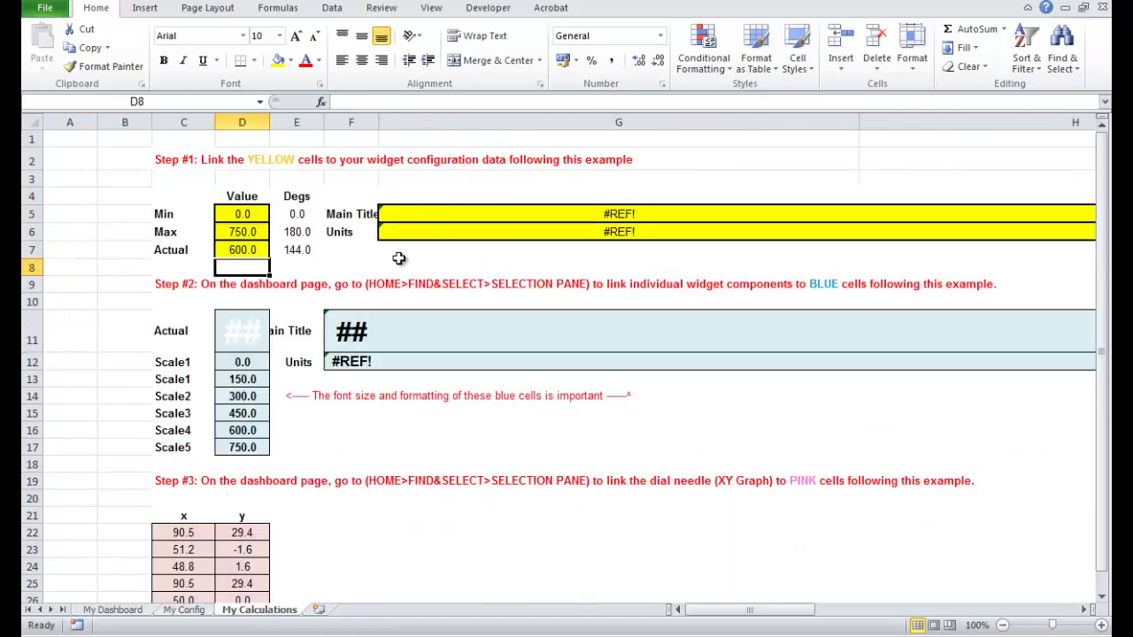
# Step: Widen columns F and D on My Calculations so the labels and the Actual value 600.0 fit
pyautogui.moveTo(379, 122); pyautogui.dragTo(500, 122)
pyautogui.click(487, 567)
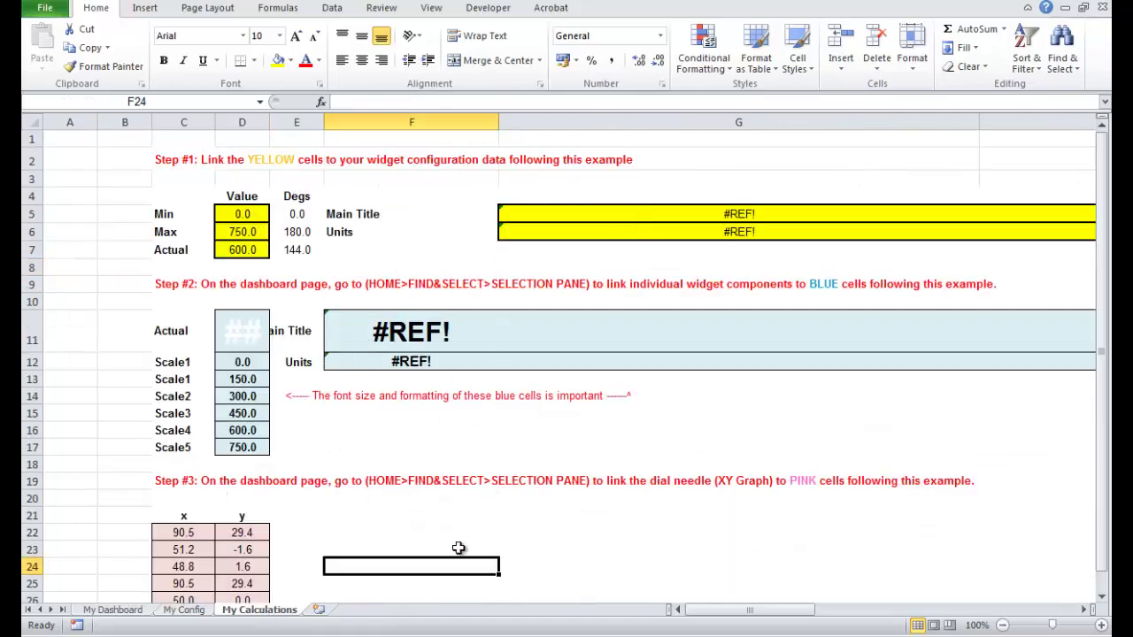
pyautogui.click(237, 331)
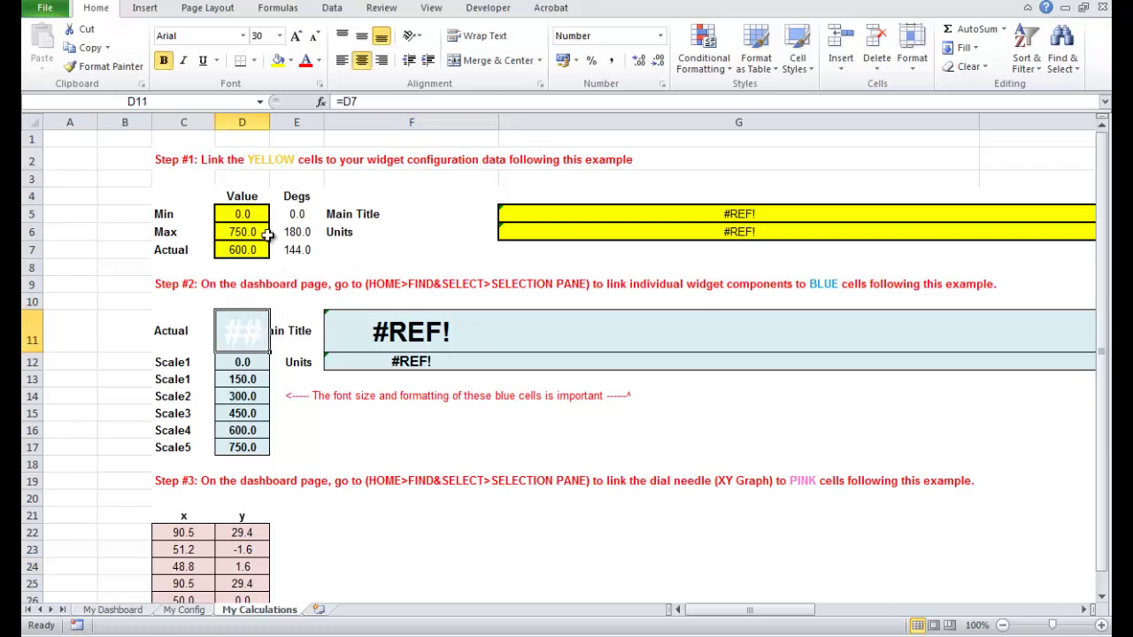
pyautogui.moveTo(270, 123); pyautogui.dragTo(318, 121)
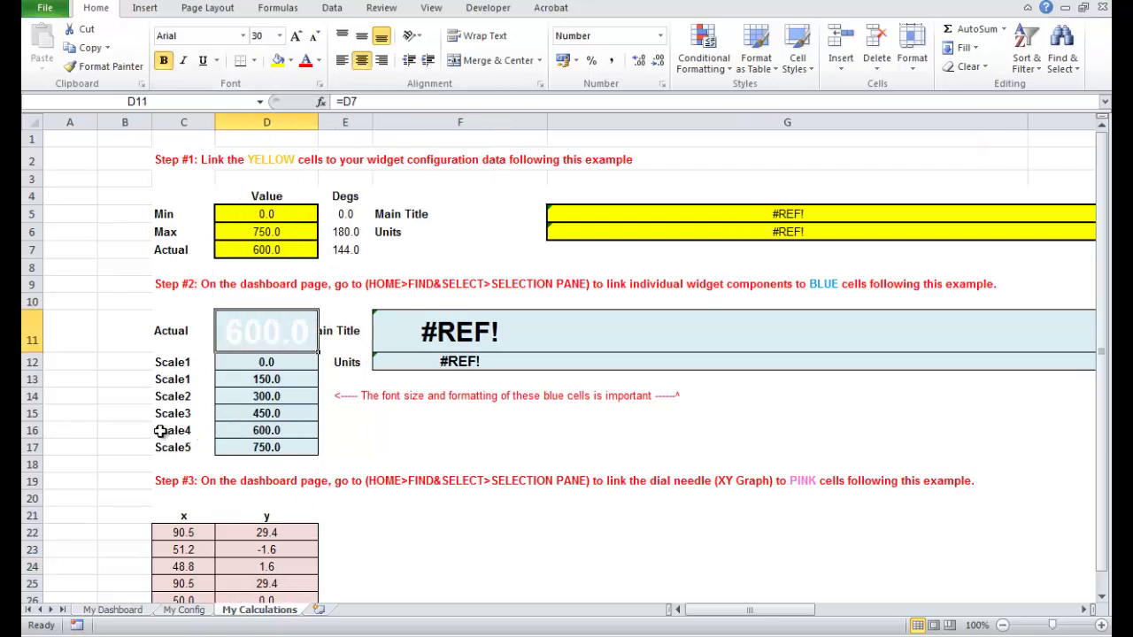
pyautogui.click(113, 447)
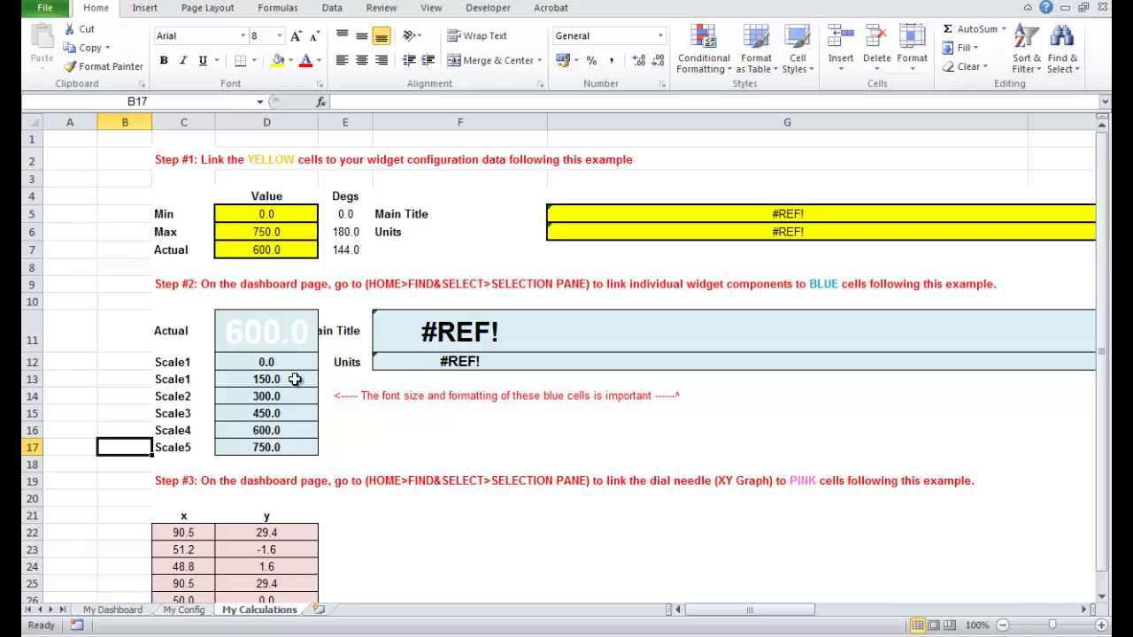
pyautogui.scroll(-1, 388, 510)
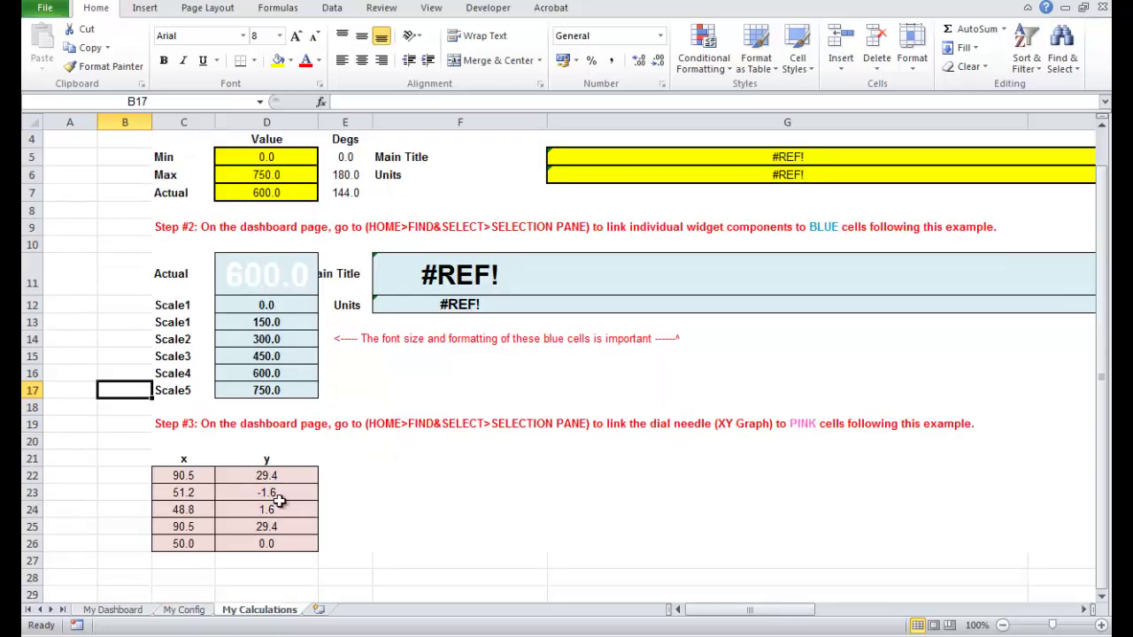
pyautogui.scroll(1, 530, 507)
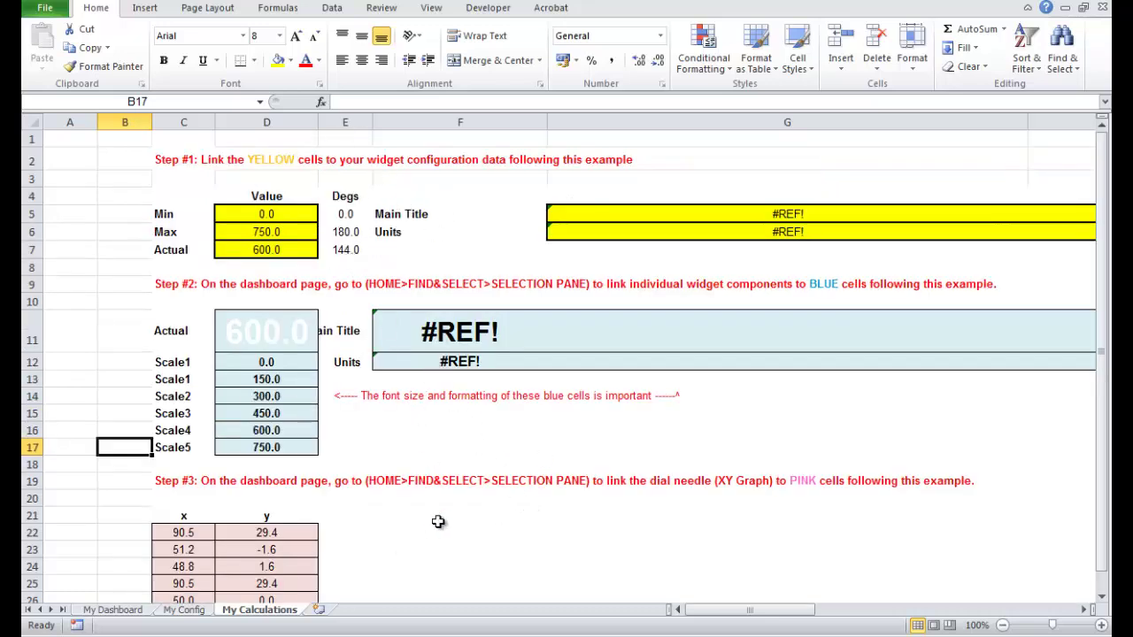
# Step: Link Main Title G5 to ='My Config'!E1 and Units G6 to ='My Config'!E3
pyautogui.click(578, 213)
pyautogui.write('=')
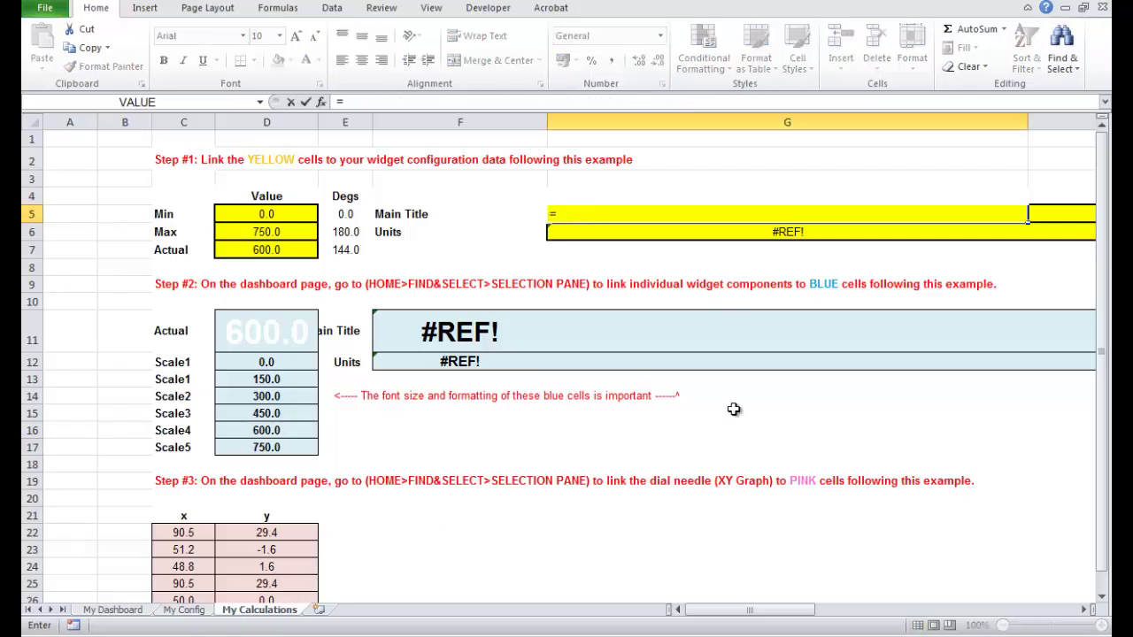
pyautogui.click(183, 609)
pyautogui.click(271, 139)
pyautogui.press('Return')
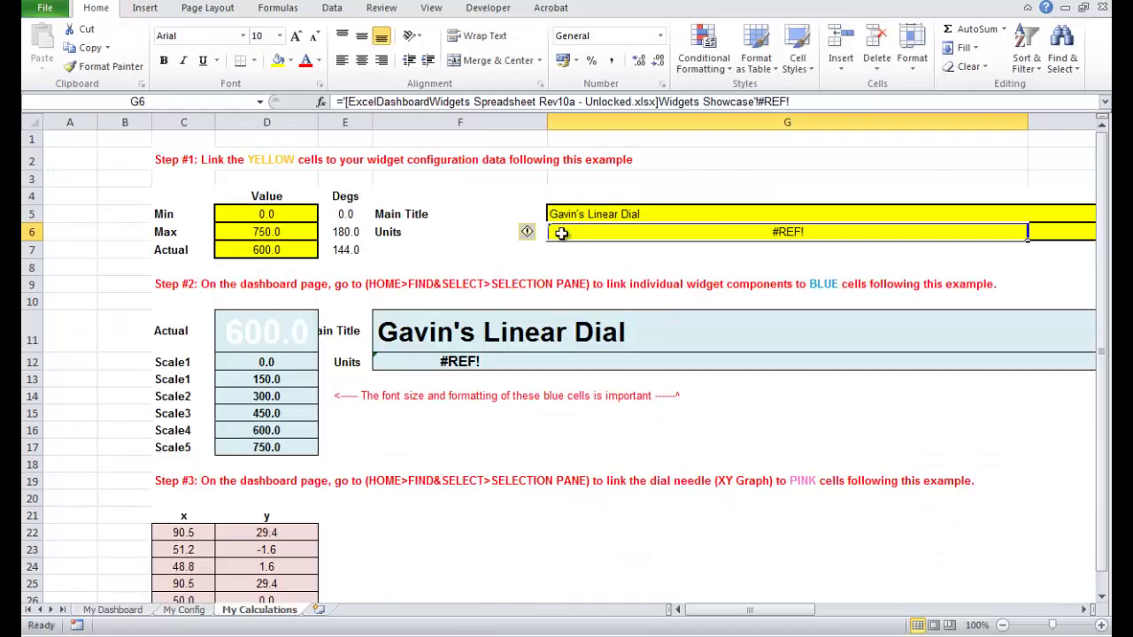
pyautogui.write('=')
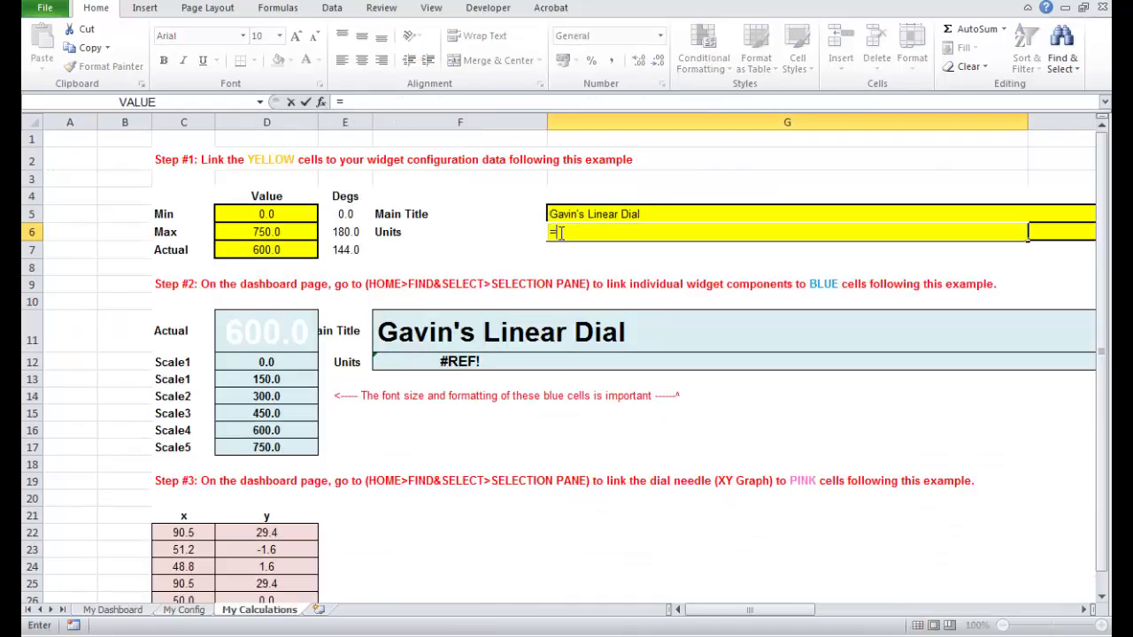
pyautogui.click(190, 611)
pyautogui.click(281, 176)
pyautogui.press('Return')
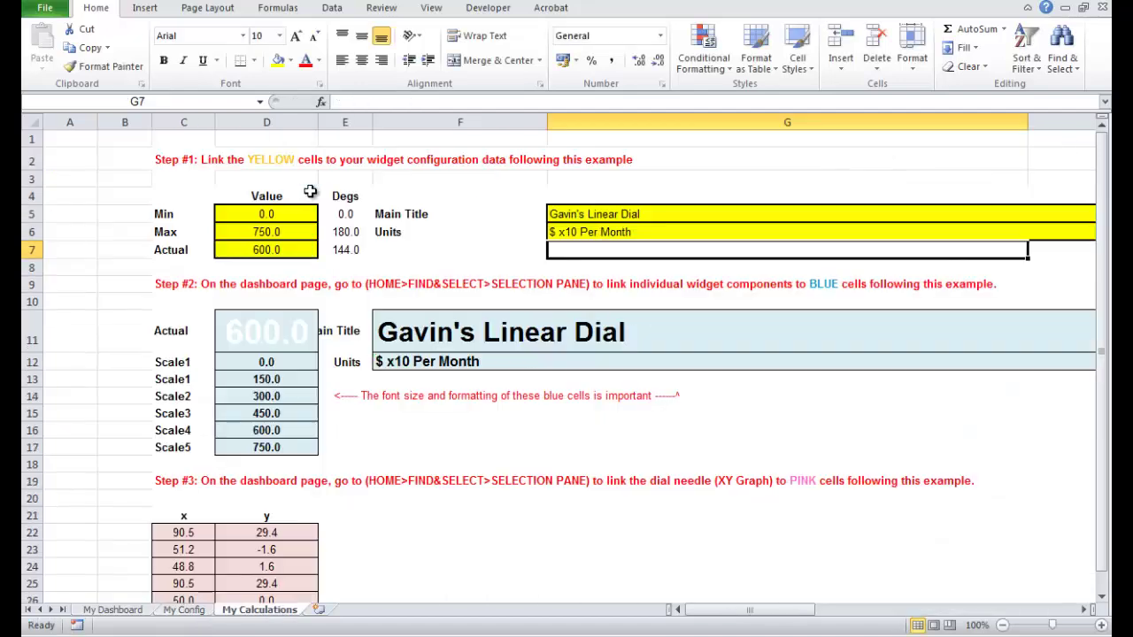
# Step: Delete the empty column A on My Calculations and switch to the My Dashboard sheet
pyautogui.click(543, 547)
pyautogui.scroll(-1, 544, 547)
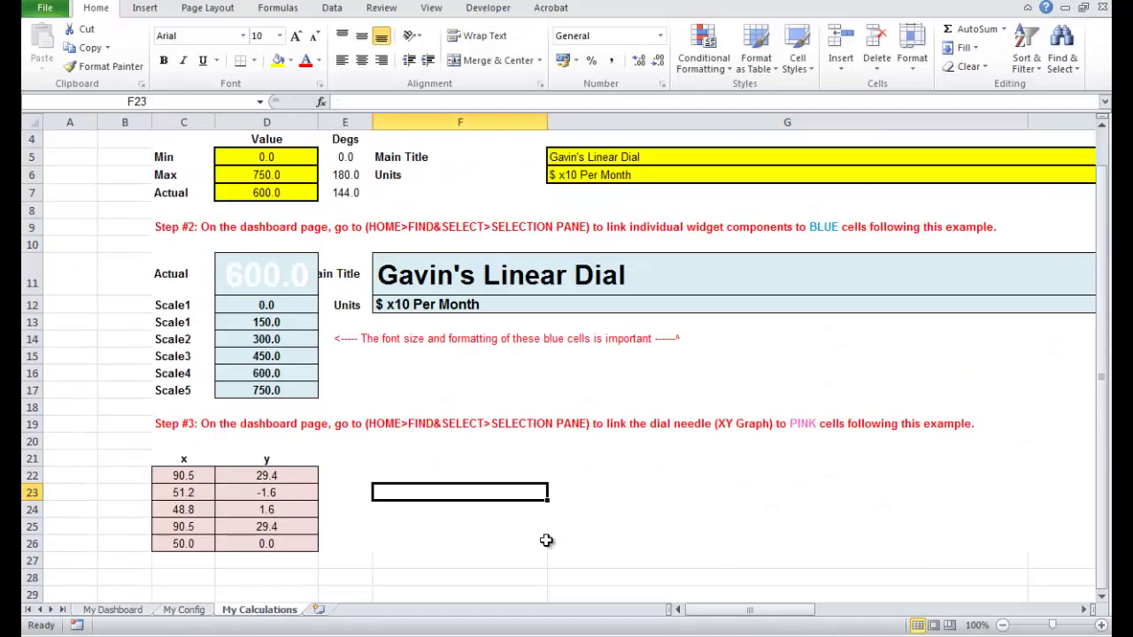
pyautogui.scroll(1, 459, 349)
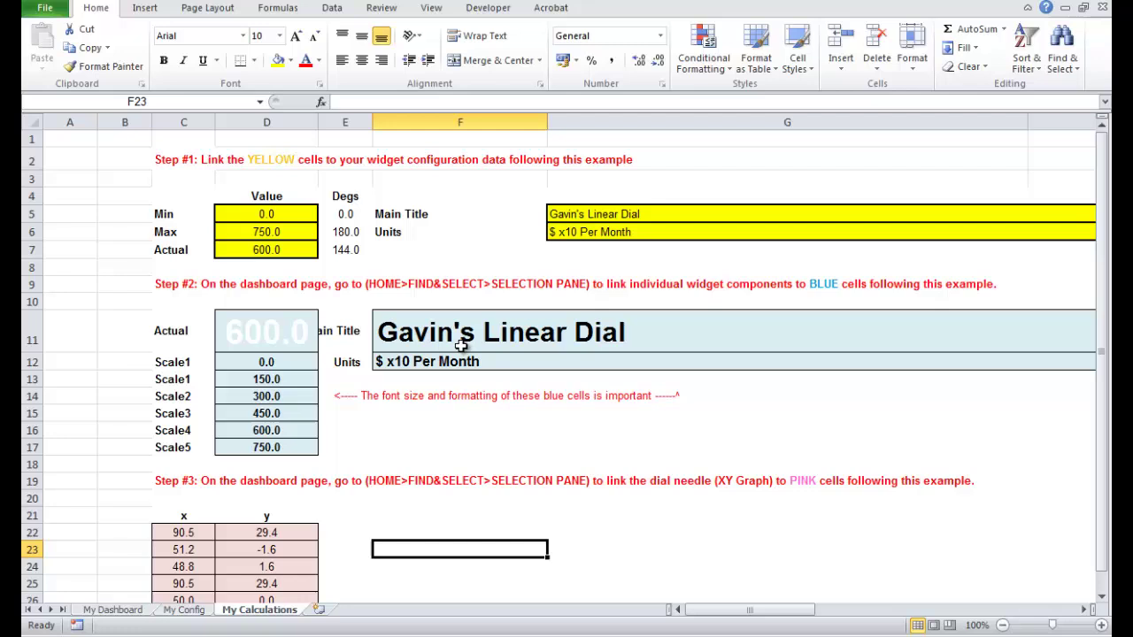
pyautogui.click(92, 122)
pyautogui.rightClick(92, 129)
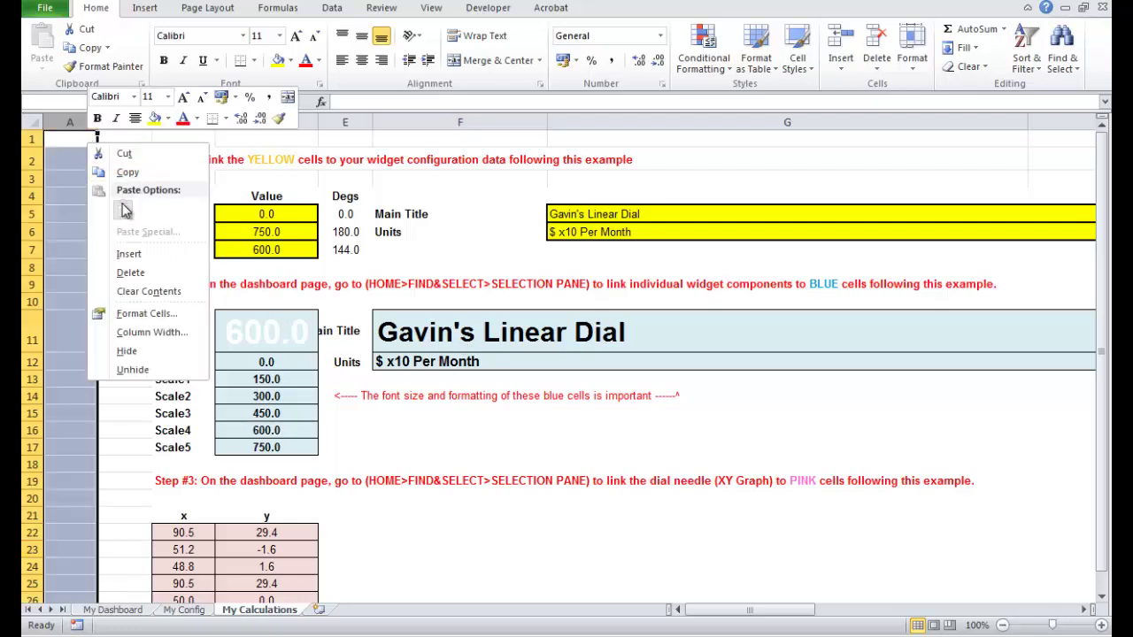
pyautogui.click(156, 274)
pyautogui.click(489, 568)
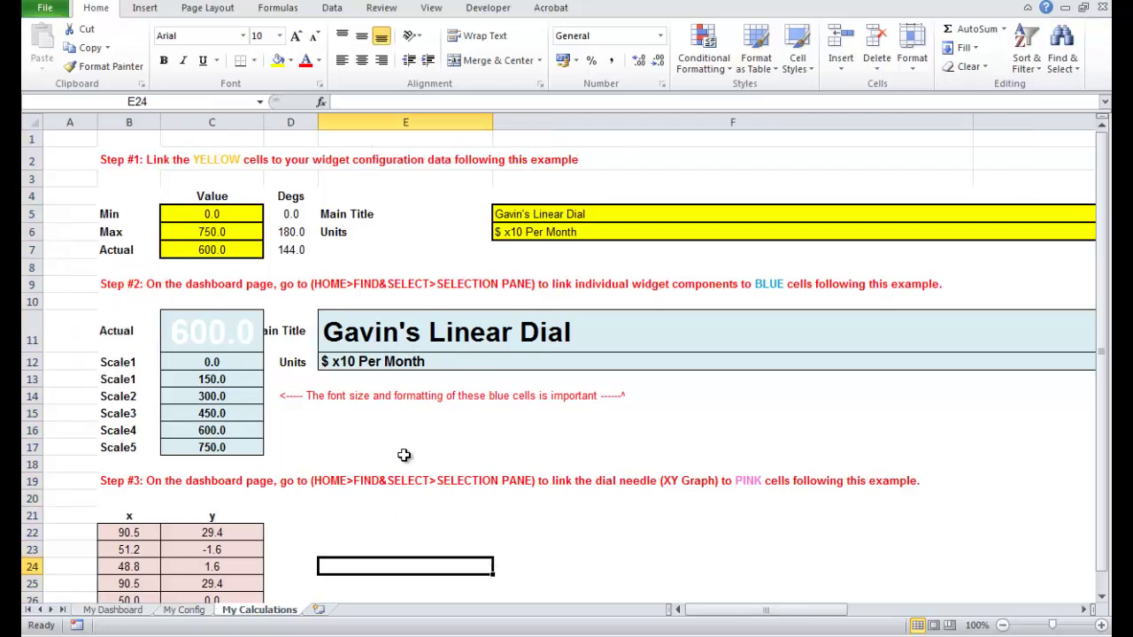
pyautogui.click(112, 610)
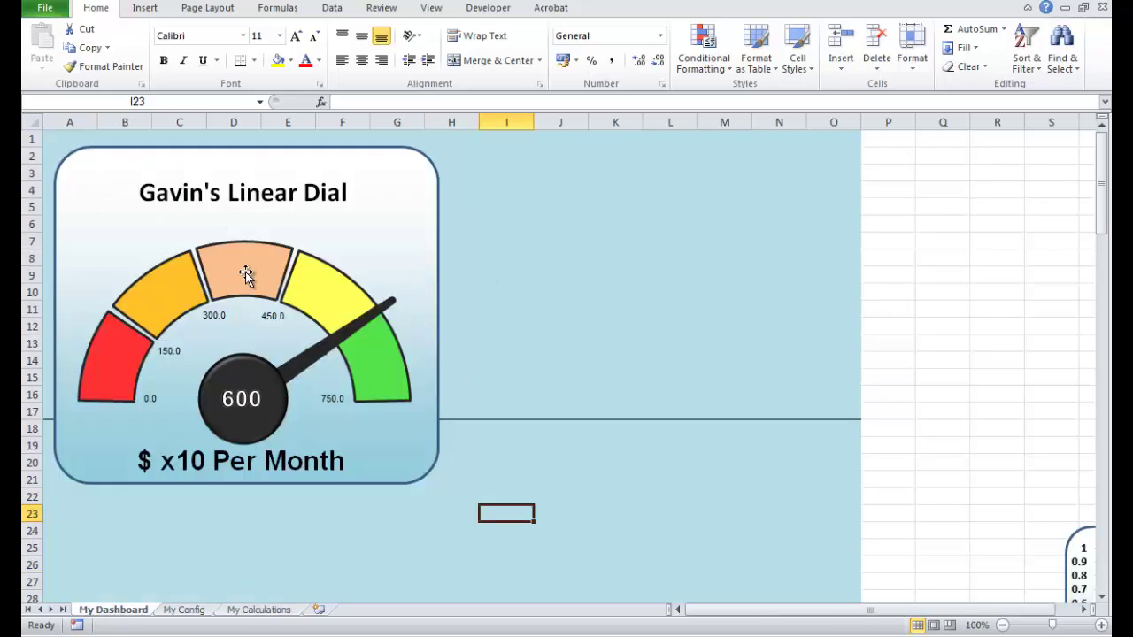
# Step: Review My Calculations, then open Home > Find & Select from the My Dashboard sheet
pyautogui.click(257, 586)
pyautogui.click(255, 610)
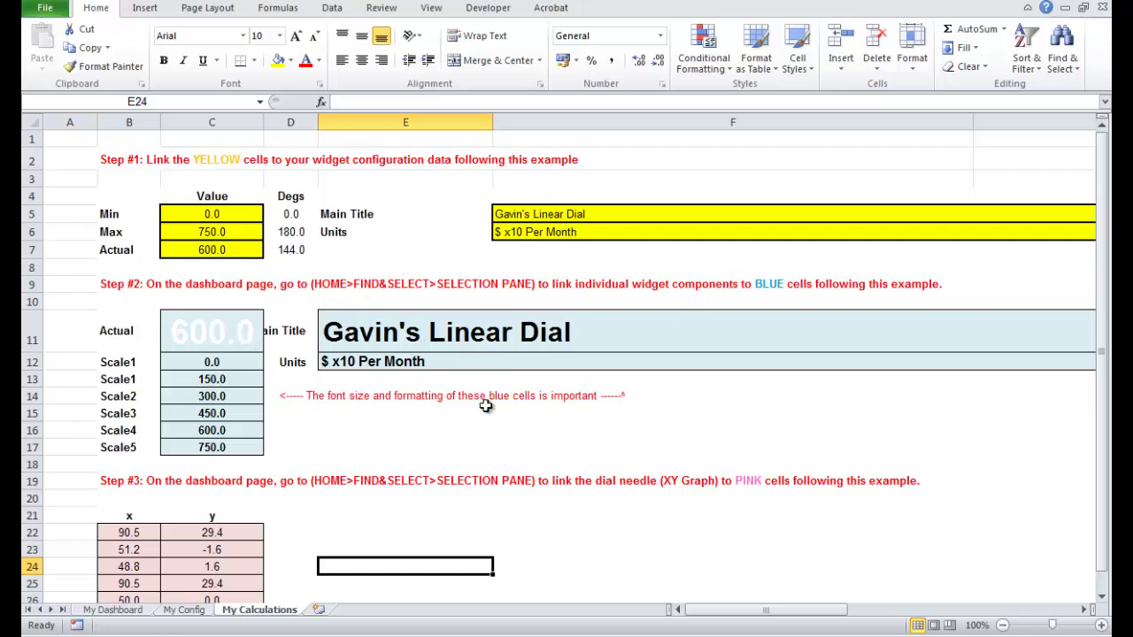
pyautogui.click(103, 613)
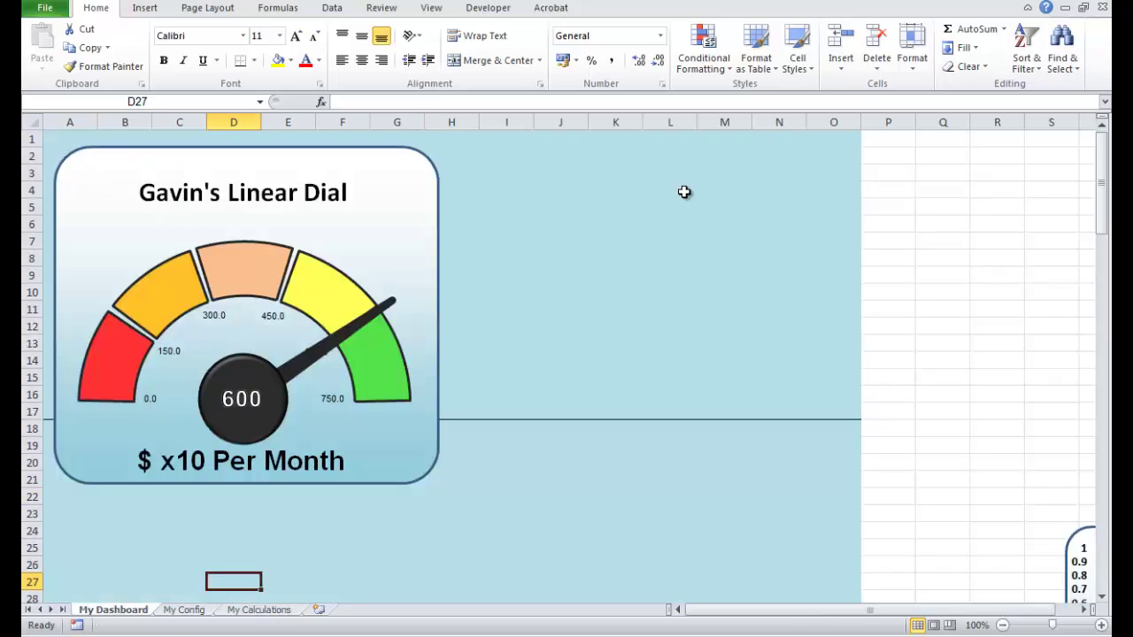
pyautogui.click(1061, 55)
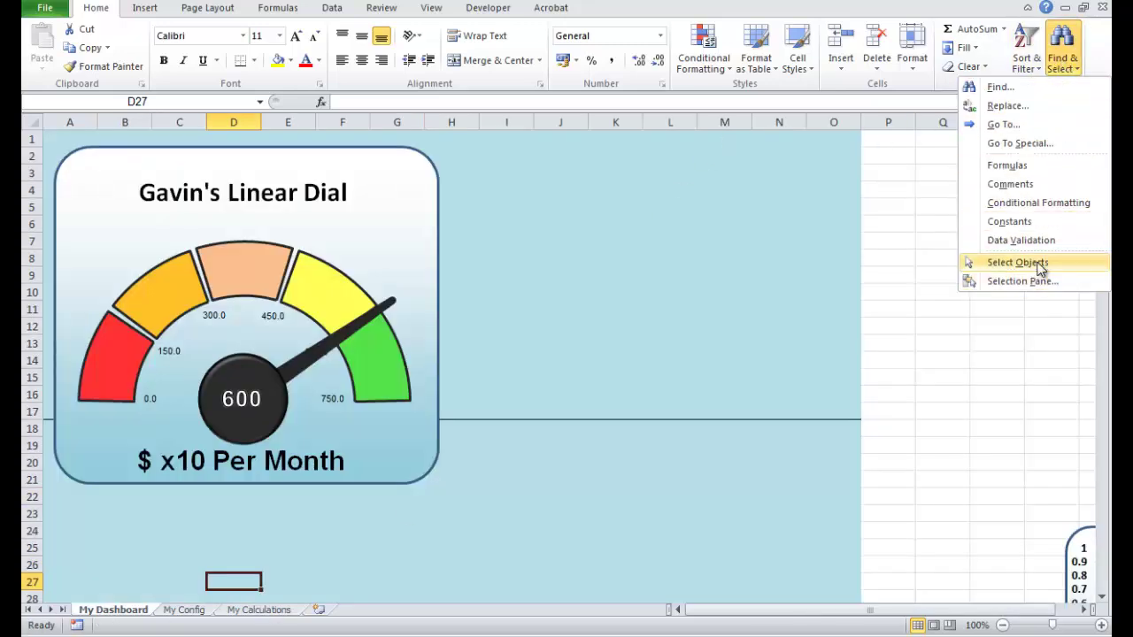
# Step: Using the Selection Pane, link the Linear Dial Title shape to ='My Calculations'!E11
pyautogui.click(1000, 281)
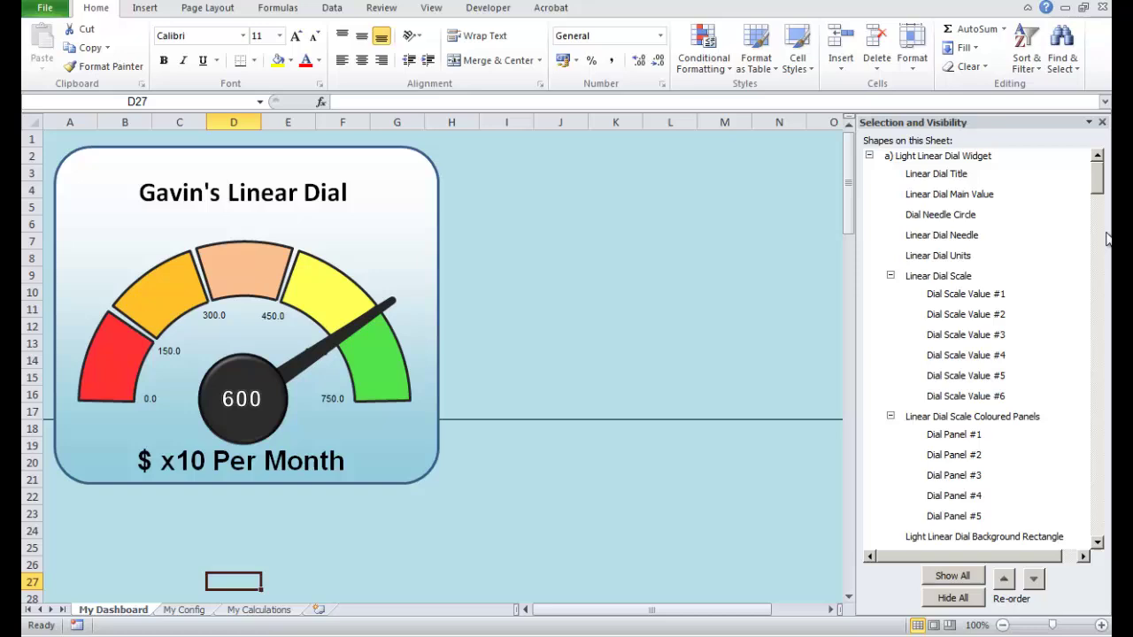
pyautogui.click(946, 174)
pyautogui.tripleClick(435, 104)
pyautogui.write('=')
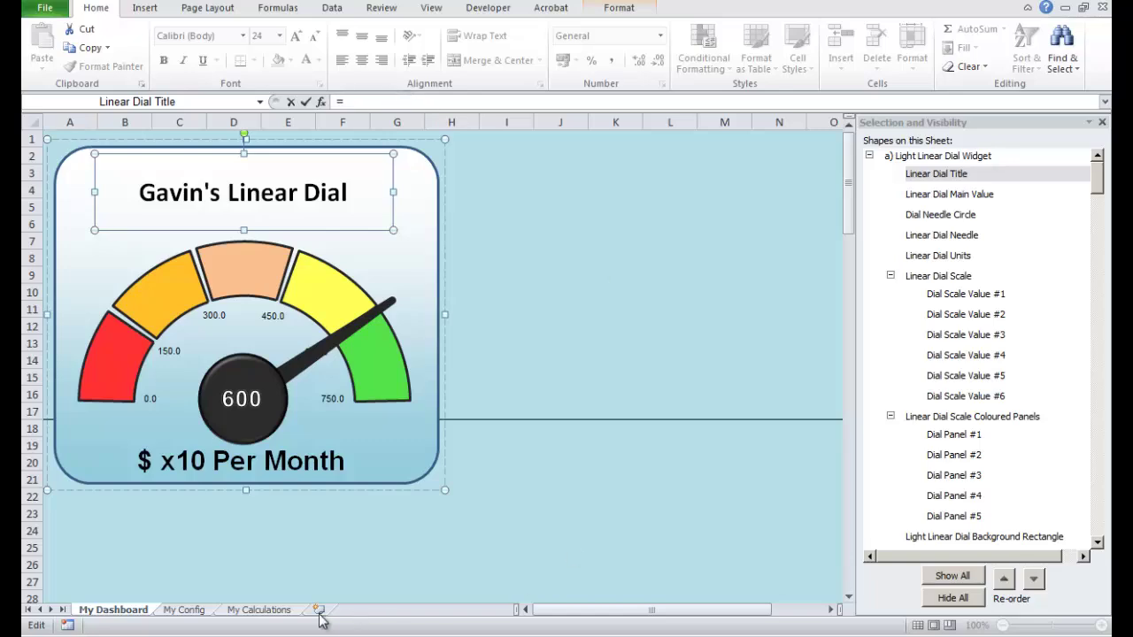
pyautogui.click(278, 611)
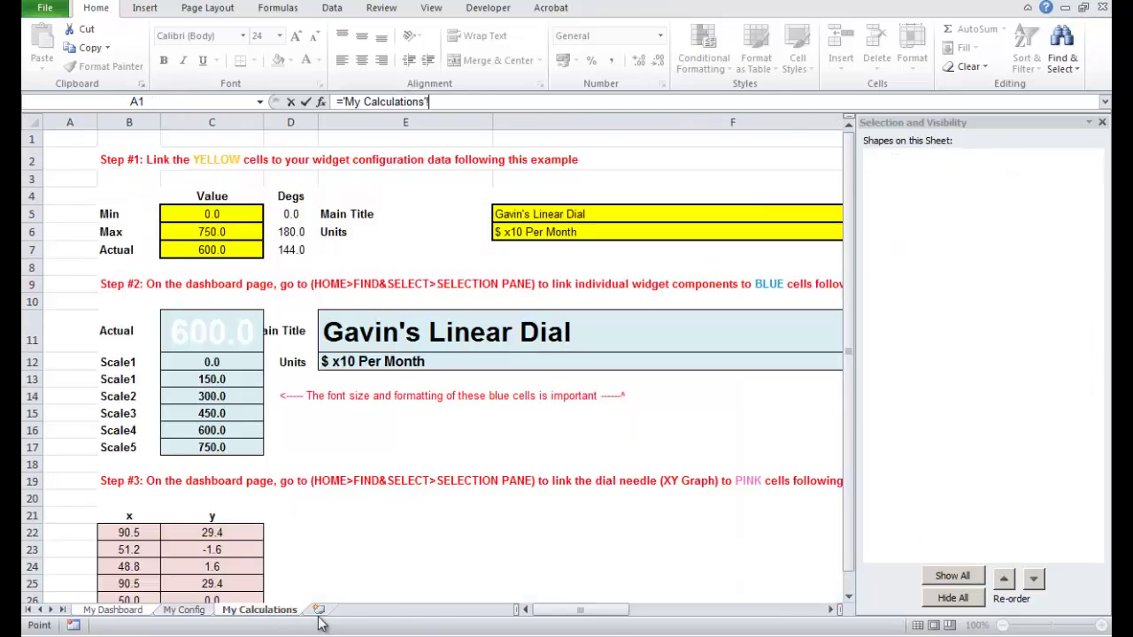
pyautogui.click(333, 329)
pyautogui.press('Return')
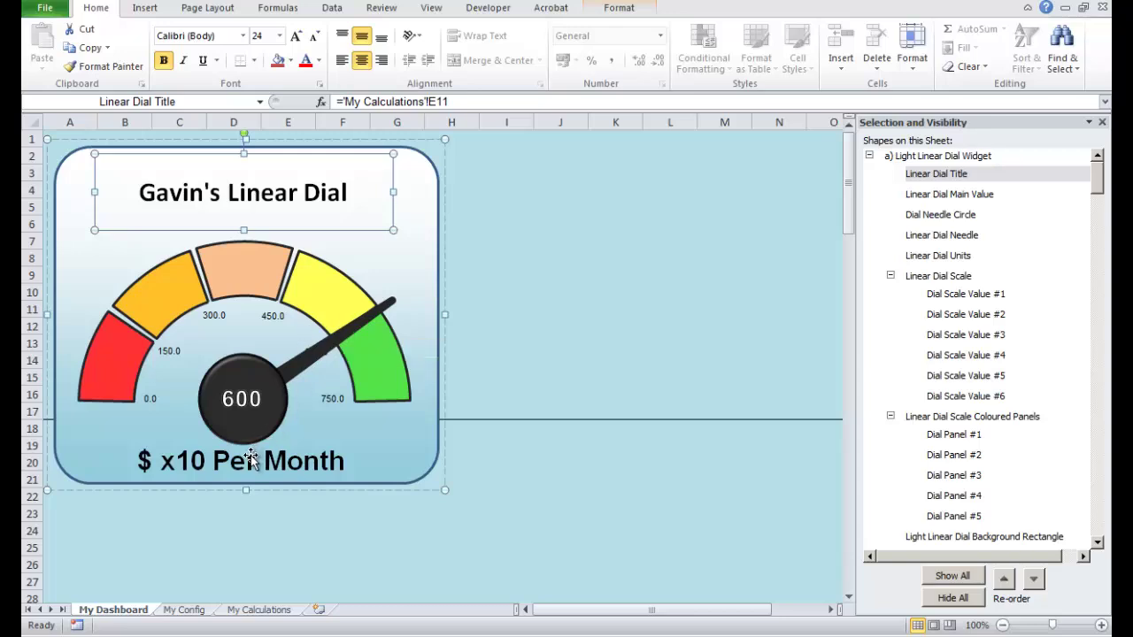
# Step: Link the Linear Dial Main Value shape to ='My Calculations'!C11 so it shows 600.0
pyautogui.click(956, 195)
pyautogui.moveTo(338, 102); pyautogui.dragTo(430, 96)
pyautogui.press('BackSpace')
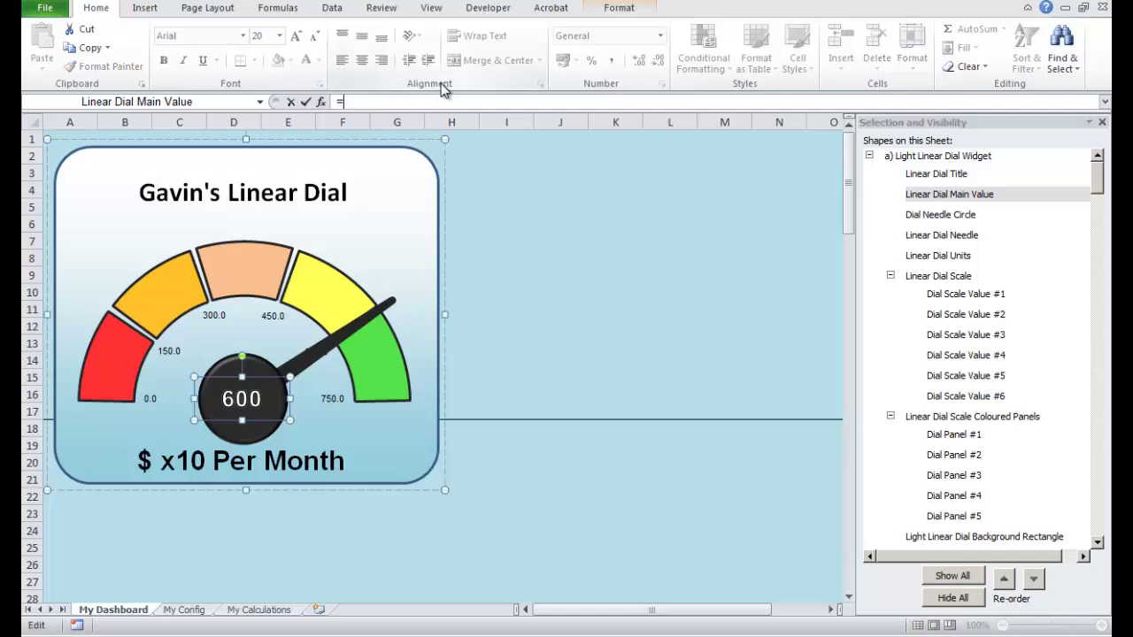
pyautogui.click(259, 610)
pyautogui.click(190, 335)
pyautogui.press('Return')
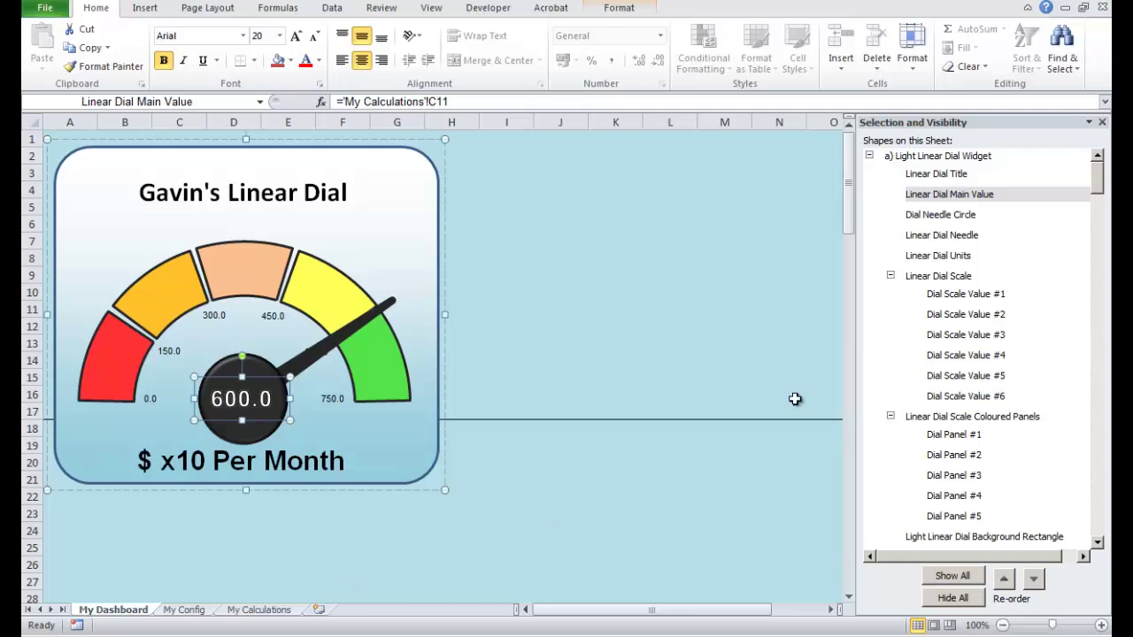
# Step: Link the first three dial scale labels to My Calculations C12, C13 and C14
pyautogui.click(961, 298)
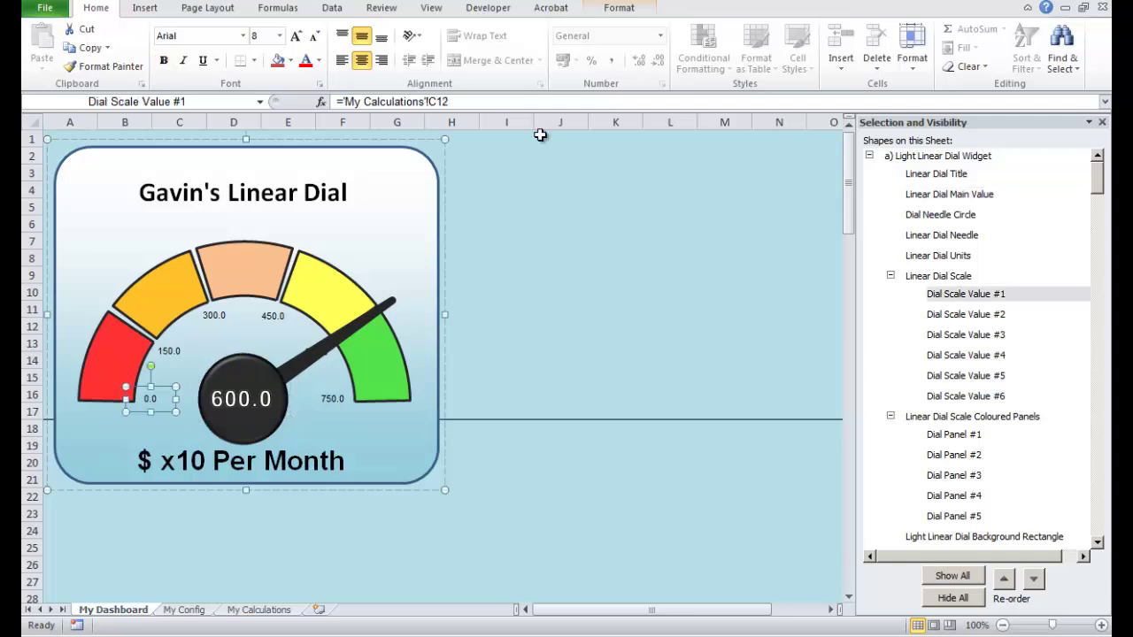
pyautogui.moveTo(452, 102); pyautogui.dragTo(341, 103)
pyautogui.press('BackSpace')
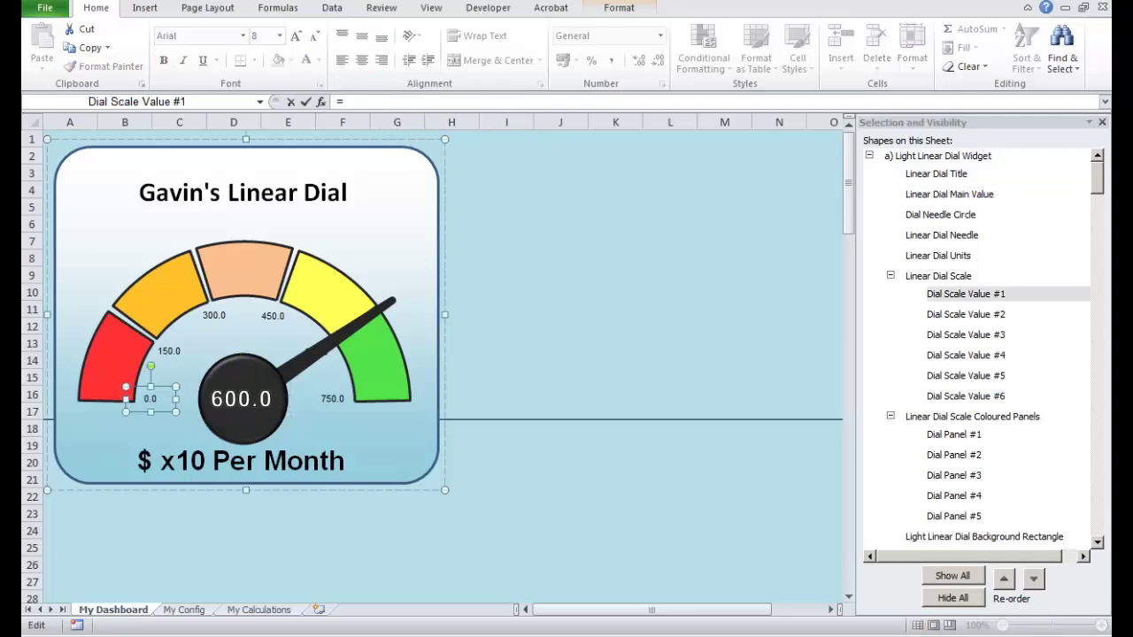
pyautogui.click(279, 611)
pyautogui.click(219, 369)
pyautogui.press('Return')
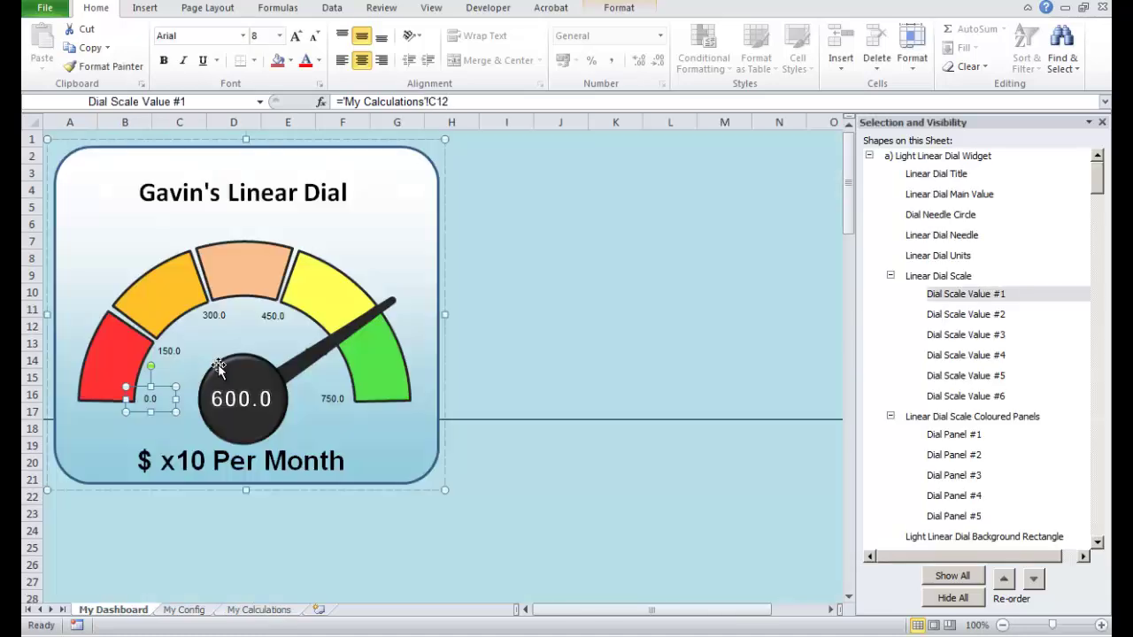
pyautogui.click(963, 317)
pyautogui.moveTo(449, 102); pyautogui.dragTo(342, 102)
pyautogui.press('BackSpace')
pyautogui.click(266, 610)
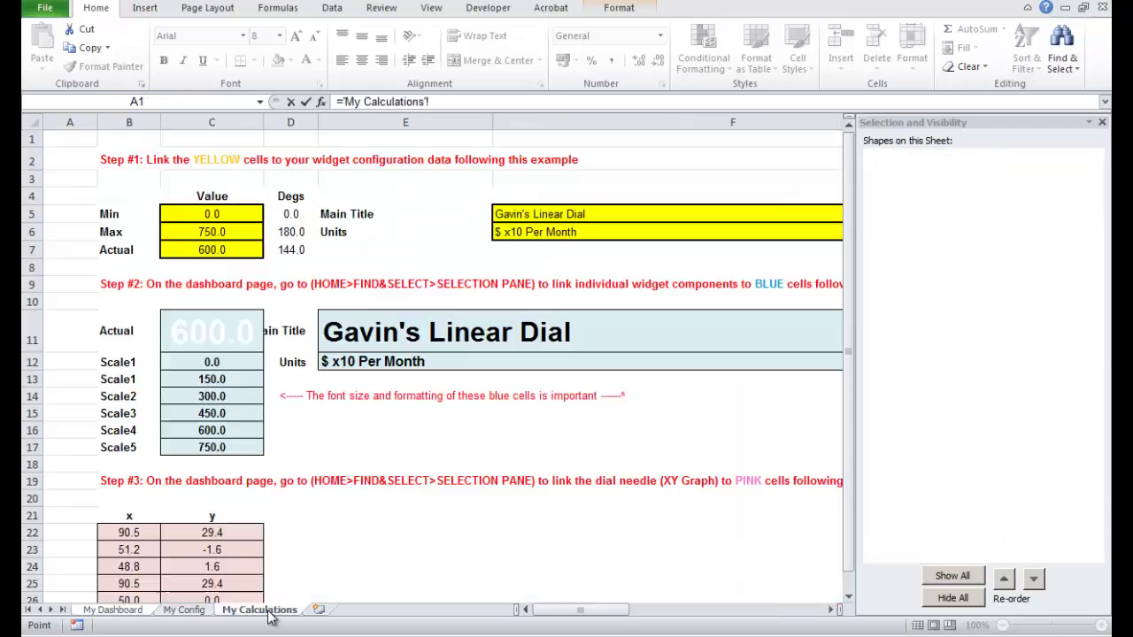
pyautogui.click(215, 379)
pyautogui.press('Return')
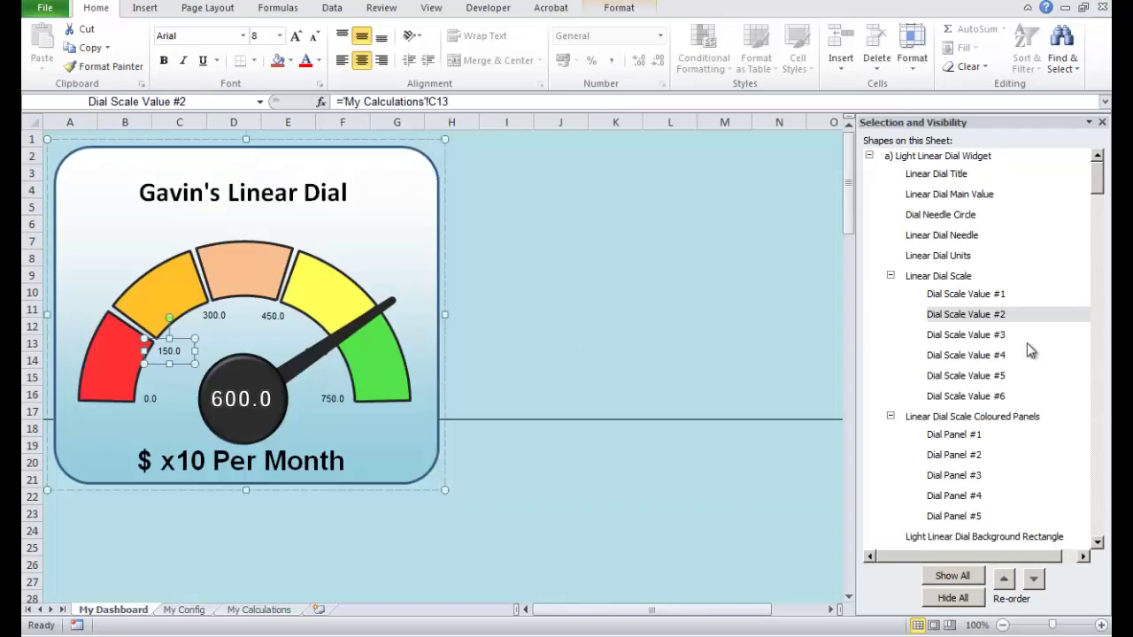
pyautogui.click(987, 340)
pyautogui.moveTo(450, 102); pyautogui.dragTo(342, 103)
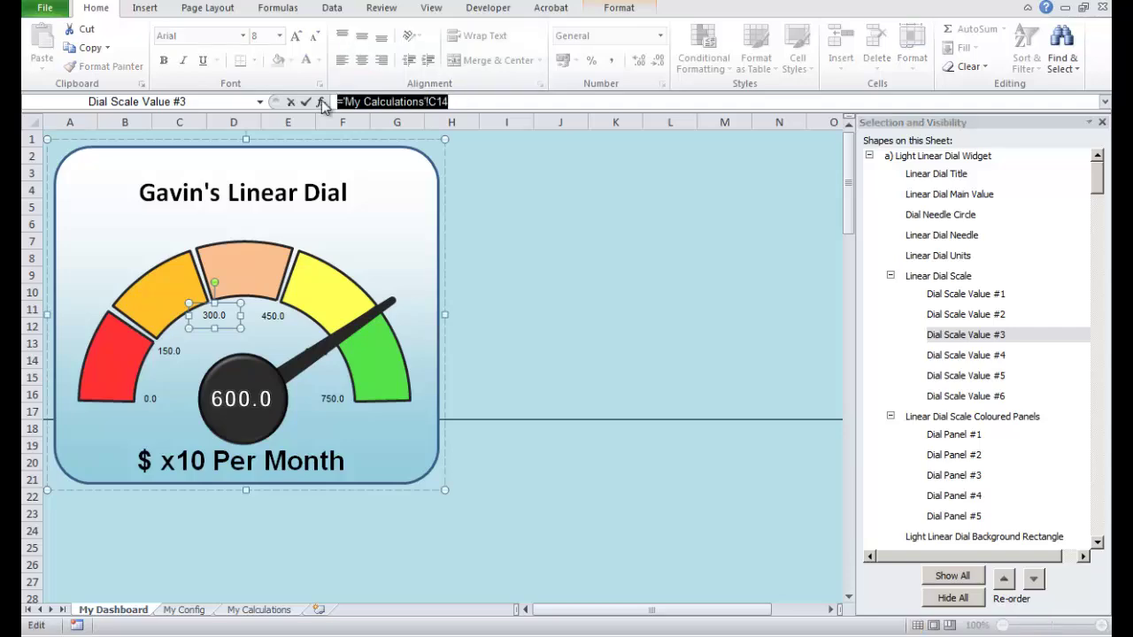
pyautogui.press('BackSpace')
pyautogui.click(259, 610)
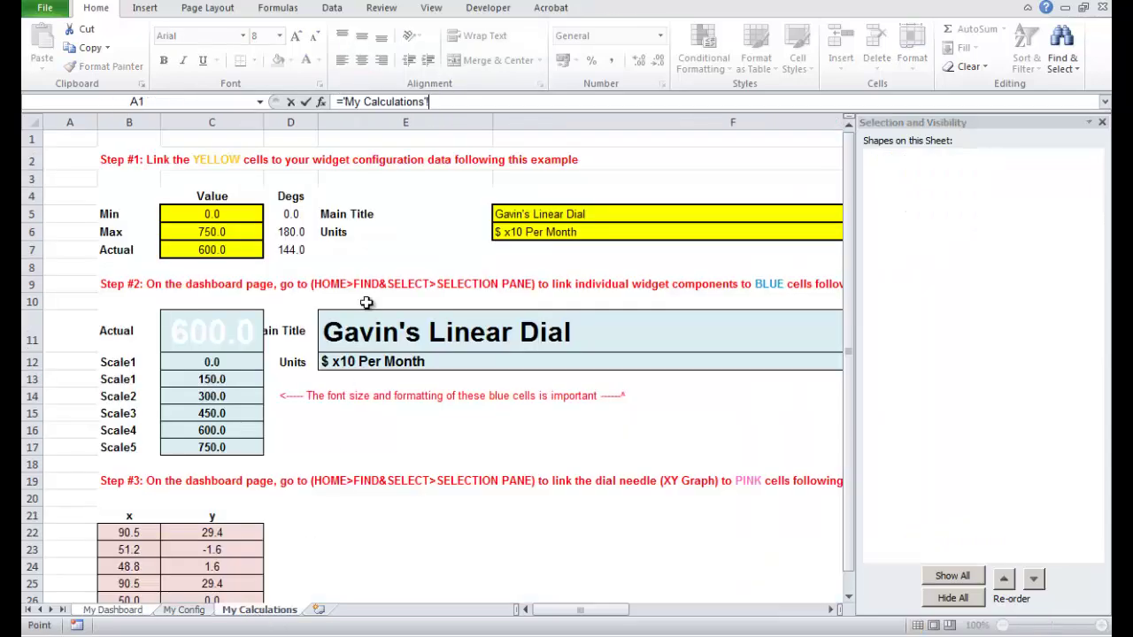
pyautogui.click(225, 392)
pyautogui.press('Return')
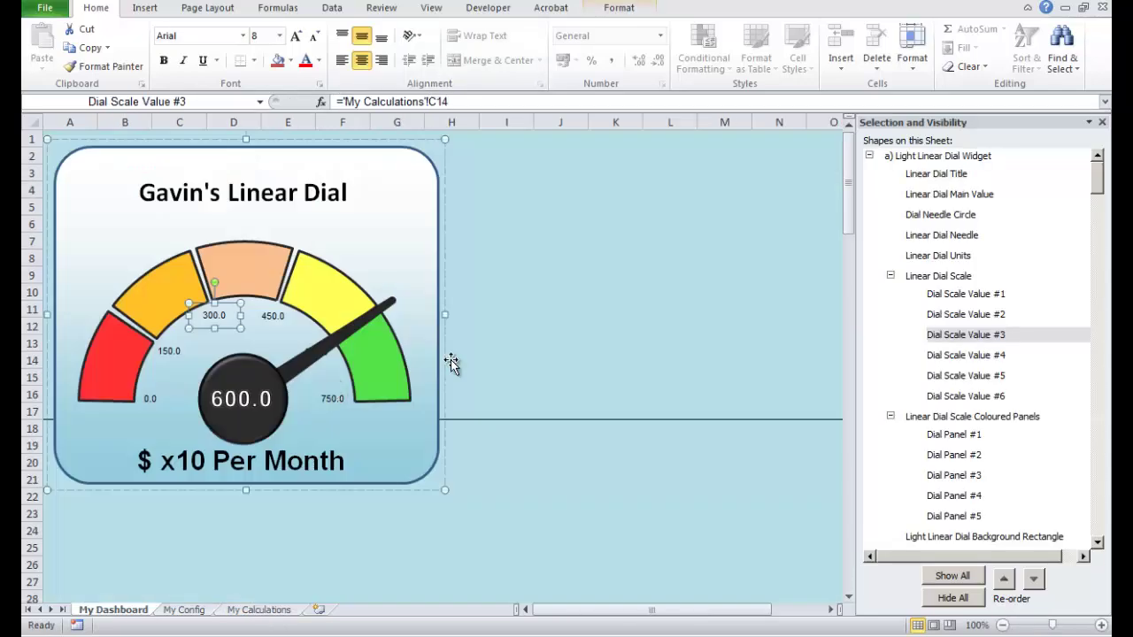
# Step: Link the remaining three dial scale labels to My Calculations C15, C16 and C17
pyautogui.click(982, 357)
pyautogui.moveTo(450, 103); pyautogui.dragTo(347, 102)
pyautogui.write('=')
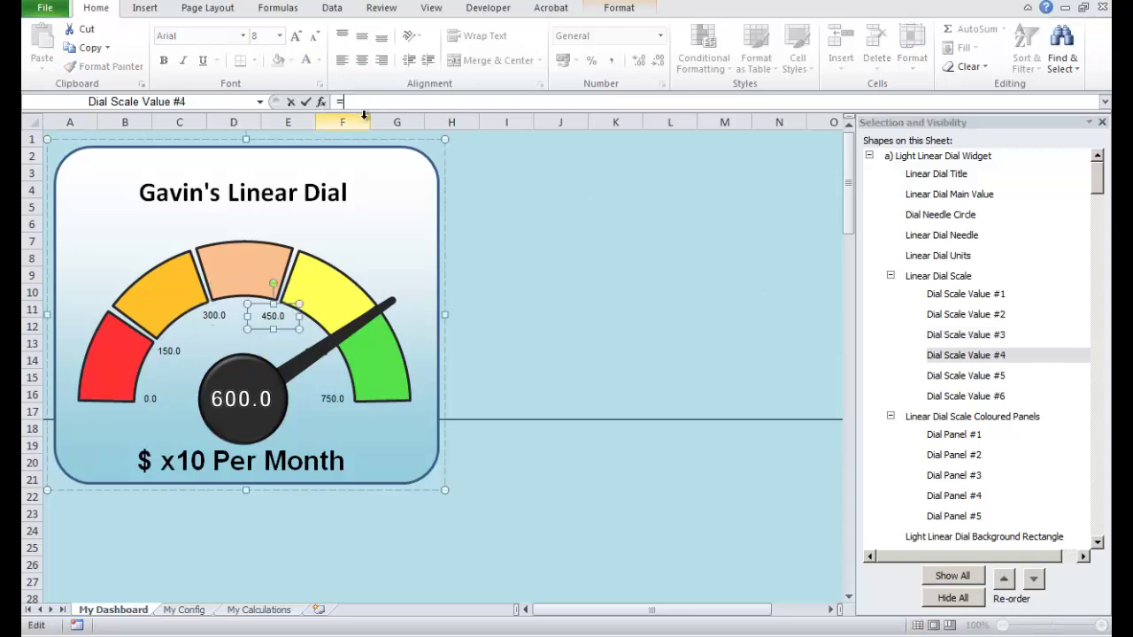
pyautogui.click(257, 609)
pyautogui.click(211, 416)
pyautogui.press('Return')
pyautogui.click(976, 381)
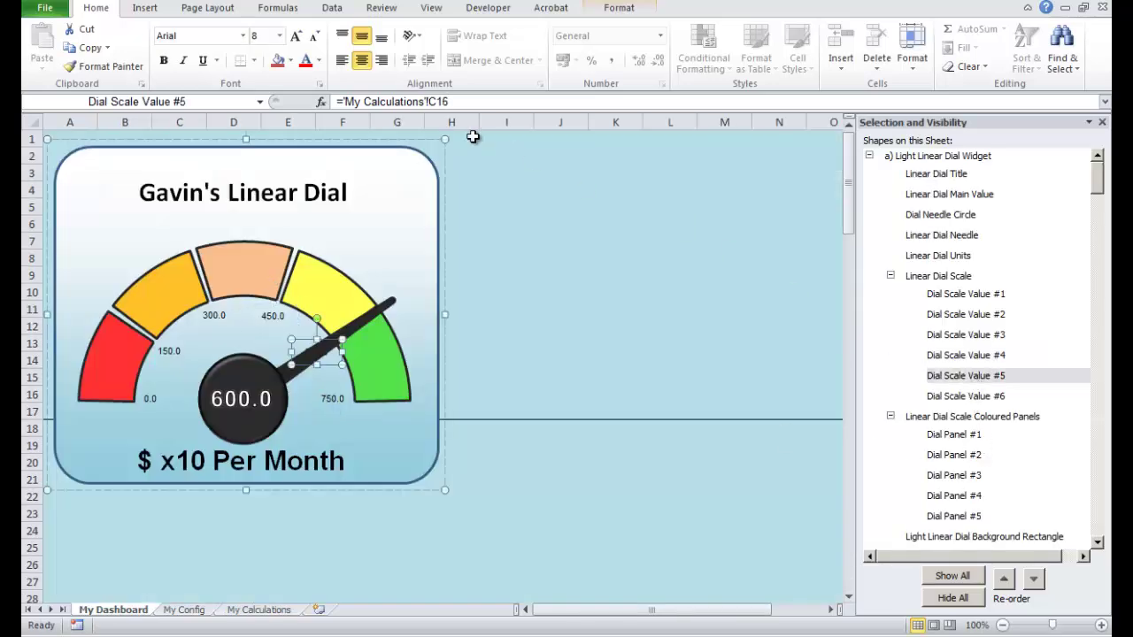
pyautogui.moveTo(452, 101); pyautogui.dragTo(337, 101)
pyautogui.write('=')
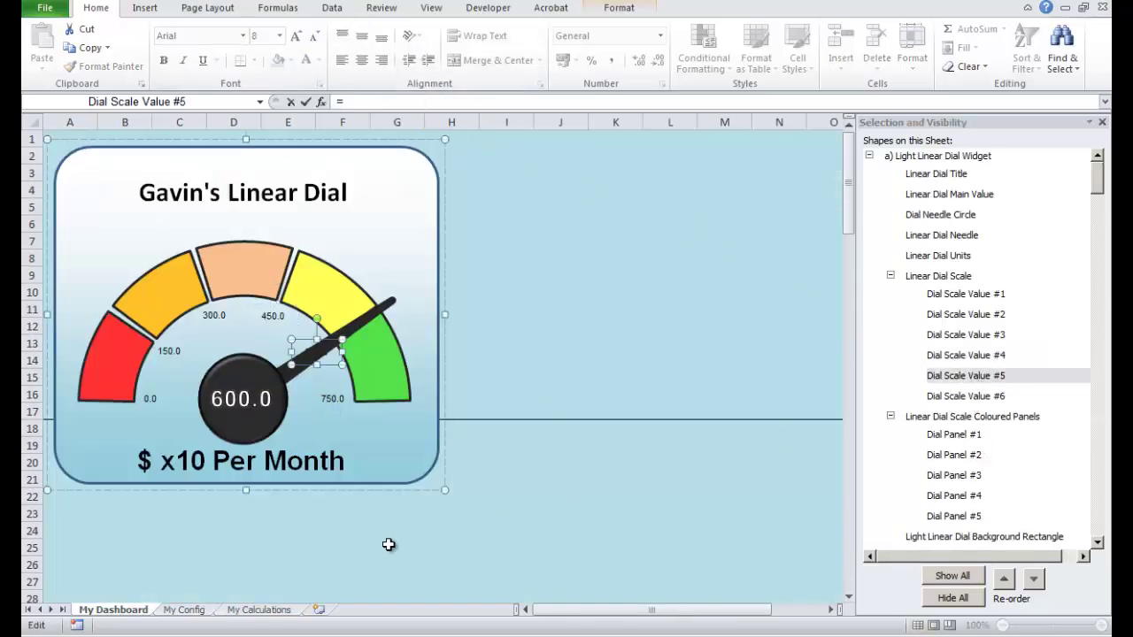
pyautogui.click(259, 610)
pyautogui.click(225, 429)
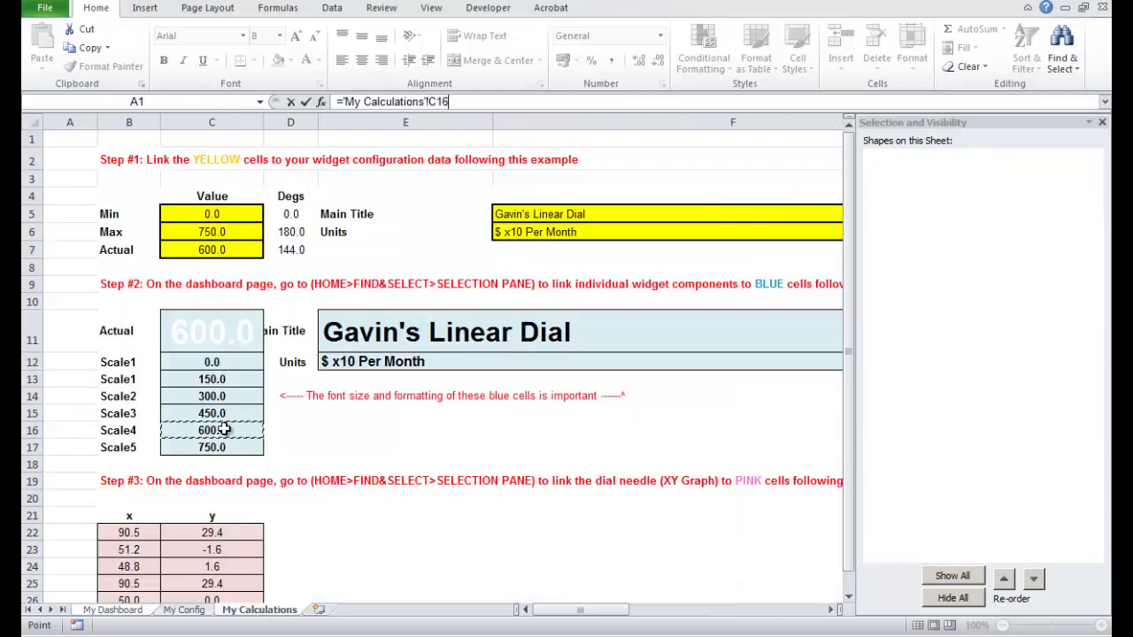
pyautogui.press('Return')
pyautogui.click(967, 396)
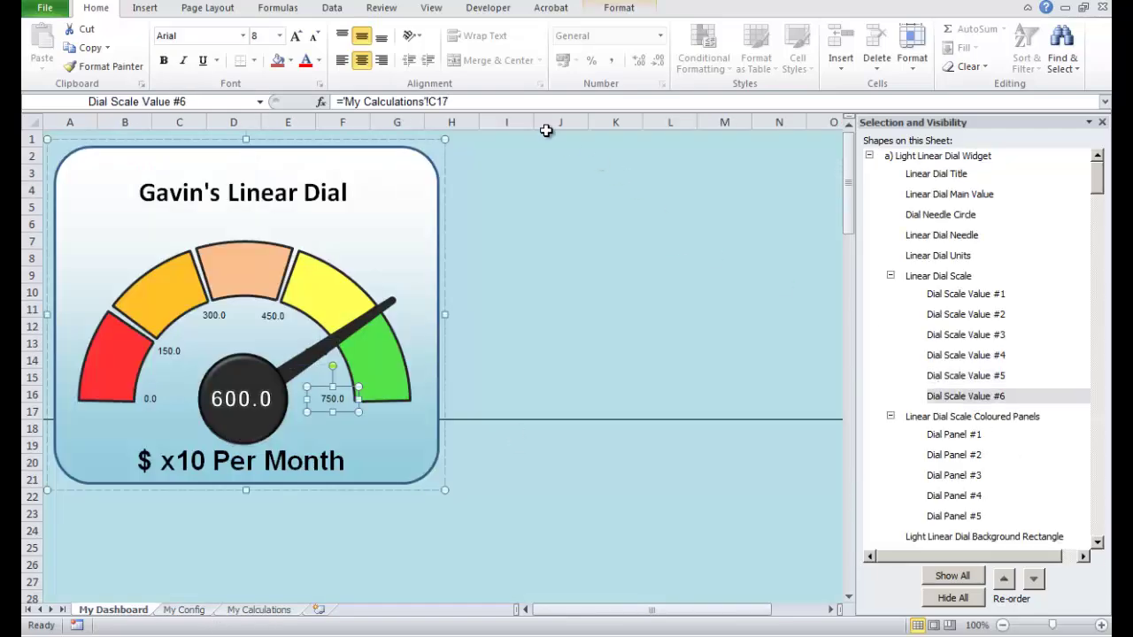
pyautogui.moveTo(450, 101); pyautogui.dragTo(338, 102)
pyautogui.write('=')
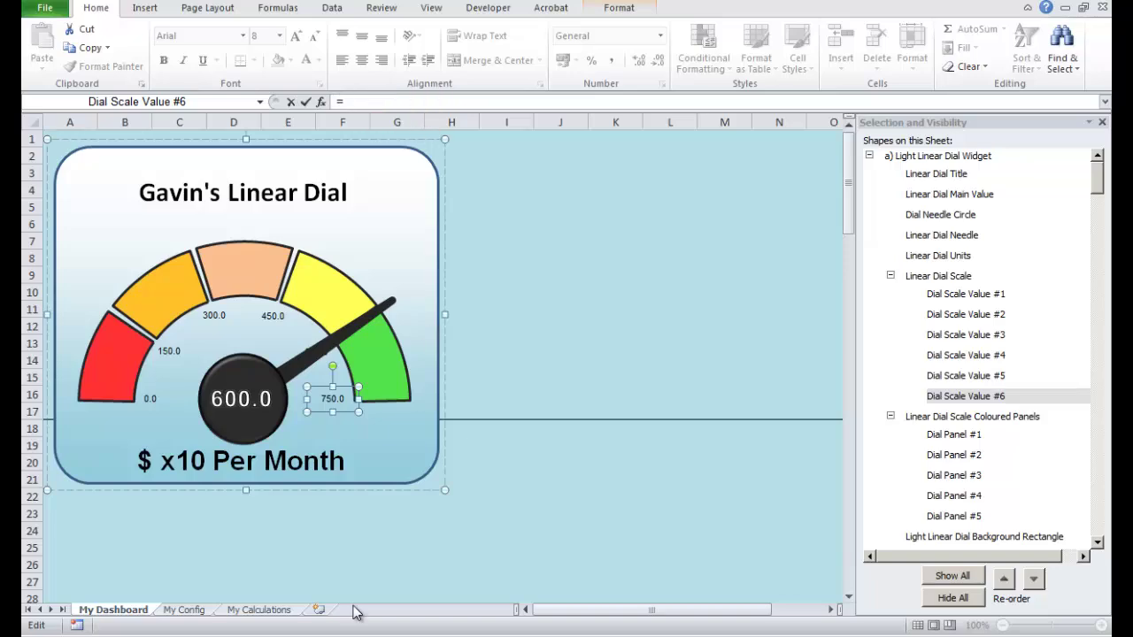
pyautogui.click(258, 610)
pyautogui.click(200, 447)
pyautogui.press('Return')
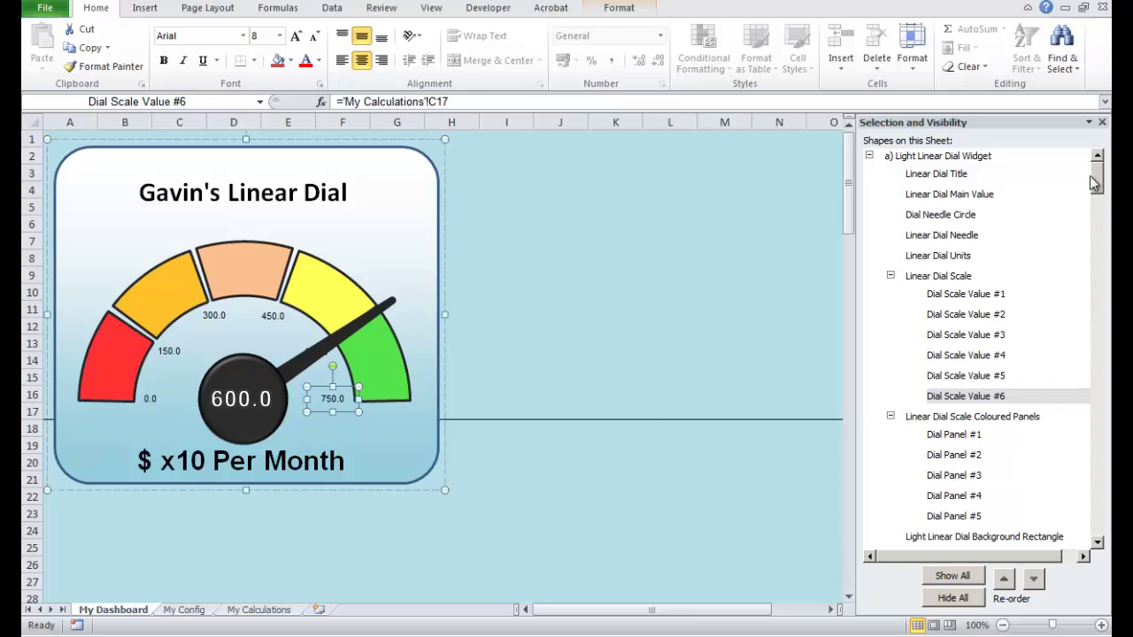
# Step: Relink the dial's units text box from My Config E3 to My Calculations E12
pyautogui.moveTo(1096, 181)
pyautogui.mouseDown()
pyautogui.moveTo(1097, 204)
pyautogui.moveTo(1104, 177)
pyautogui.mouseUp()
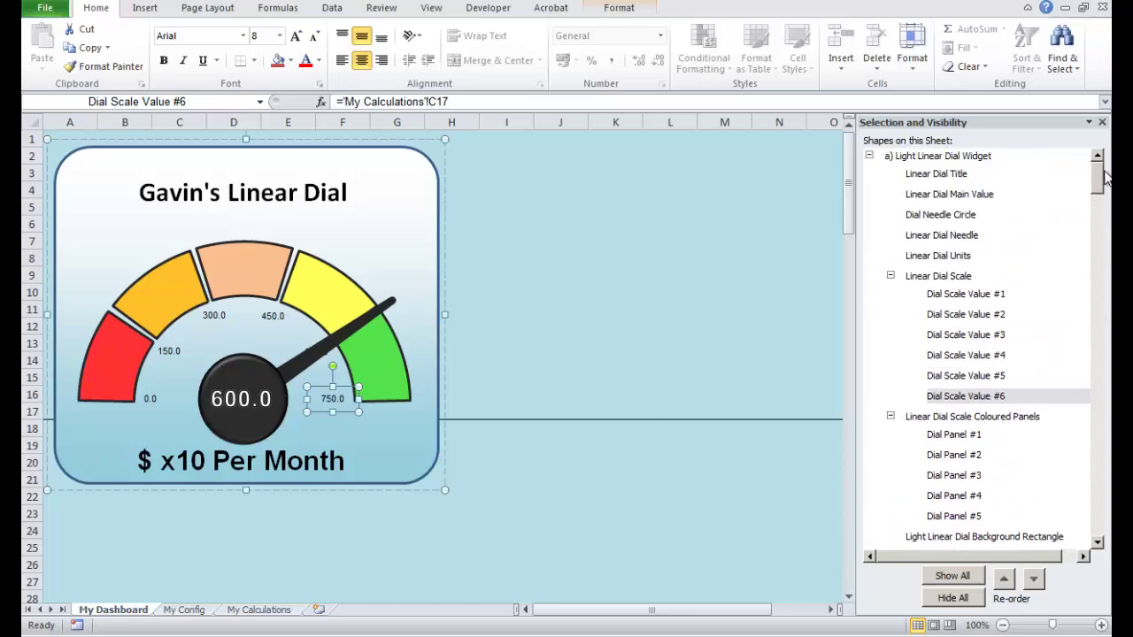
pyautogui.click(960, 257)
pyautogui.moveTo(410, 102); pyautogui.dragTo(285, 99)
pyautogui.write('=')
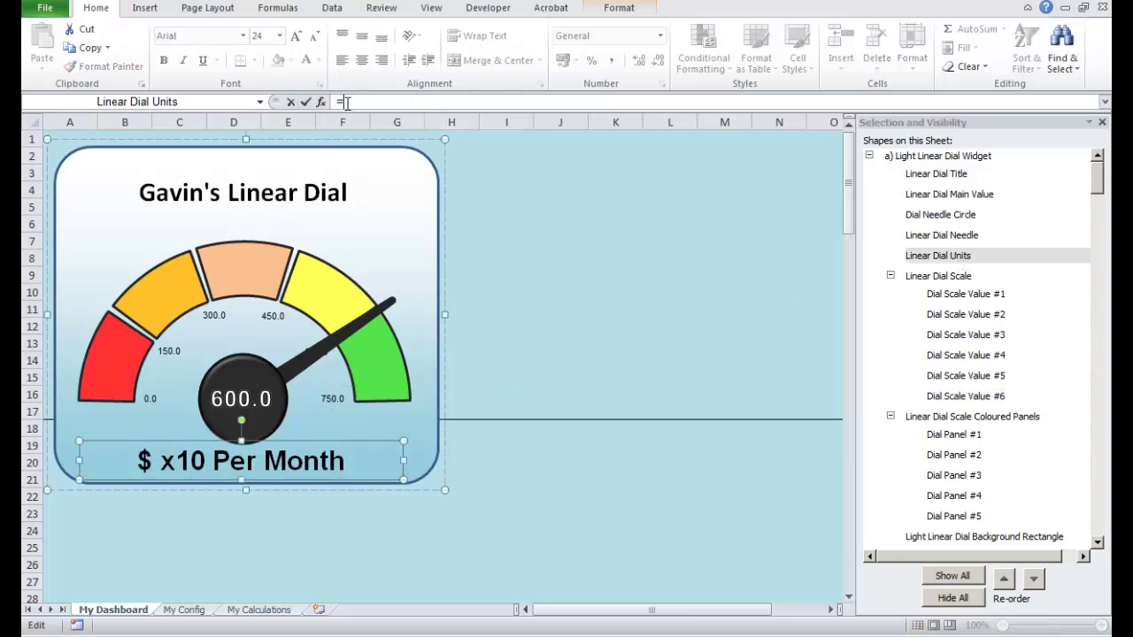
pyautogui.click(260, 610)
pyautogui.click(336, 361)
pyautogui.press('Return')
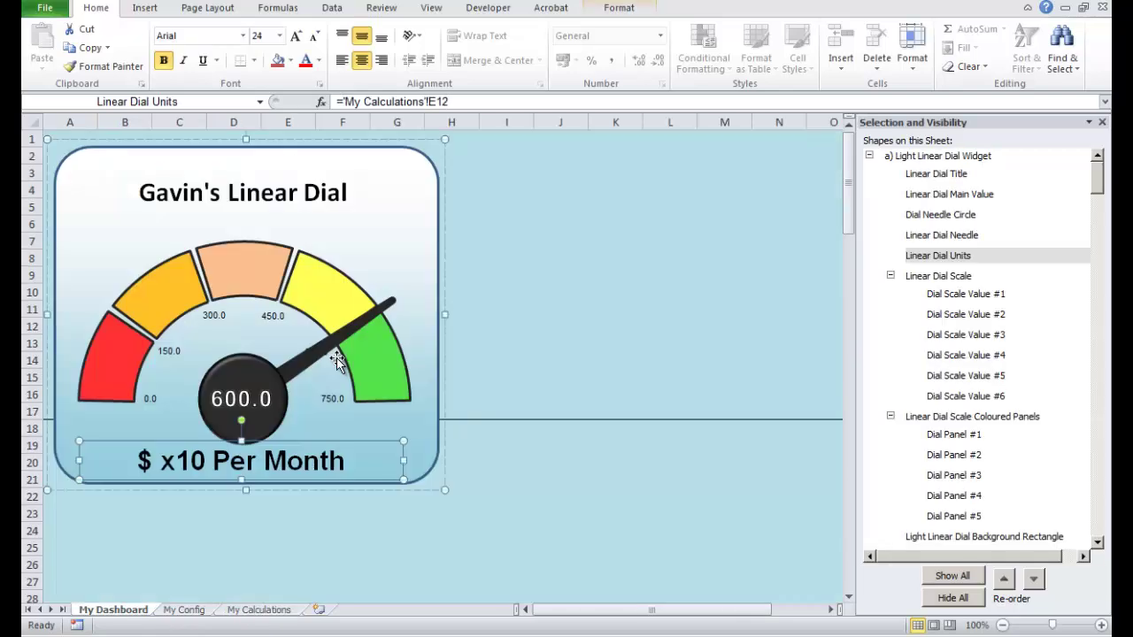
pyautogui.click(378, 551)
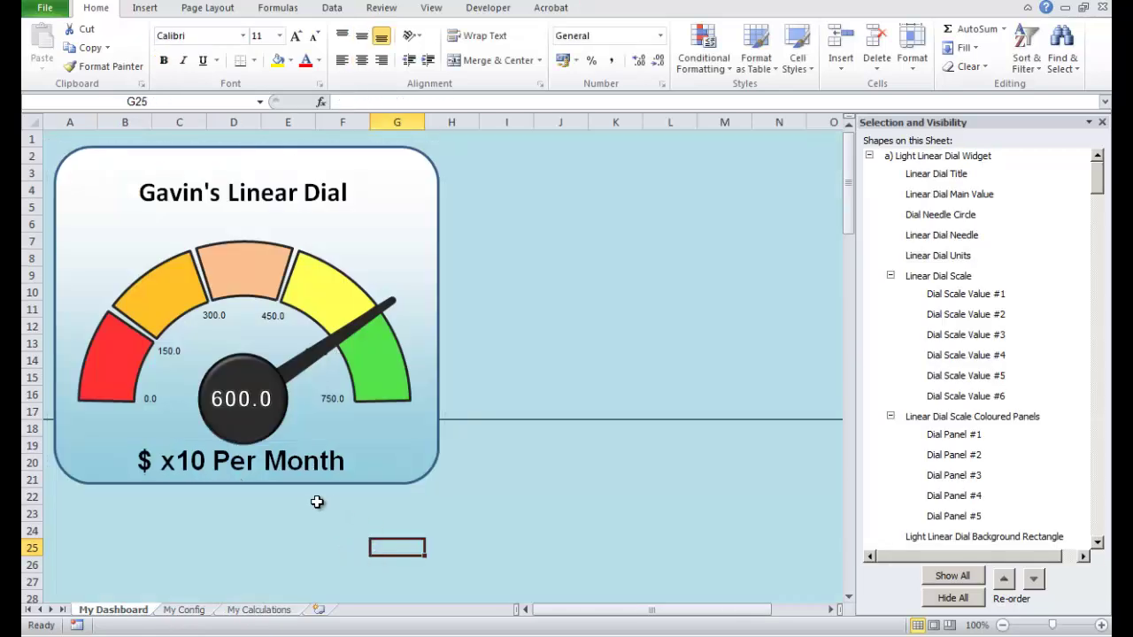
# Step: On My Config set Maximum Value E9 to 1000 and update Actual Value E5, then check the dial
pyautogui.click(183, 610)
pyautogui.click(292, 298)
pyautogui.write('1000')
pyautogui.press('Return')
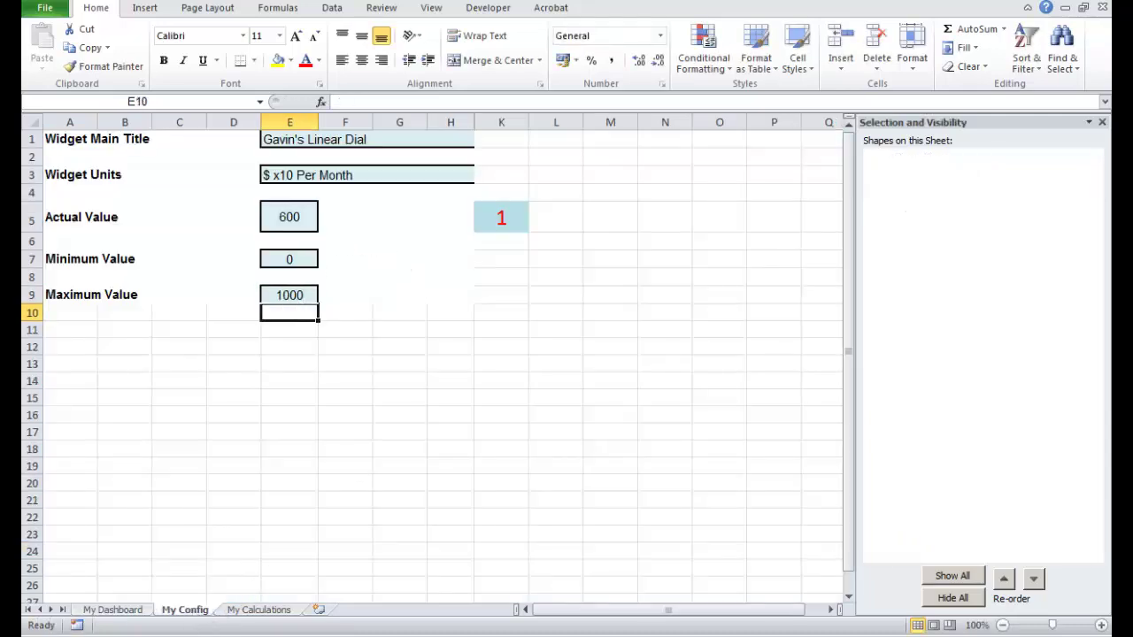
pyautogui.click(292, 217)
pyautogui.write('3')
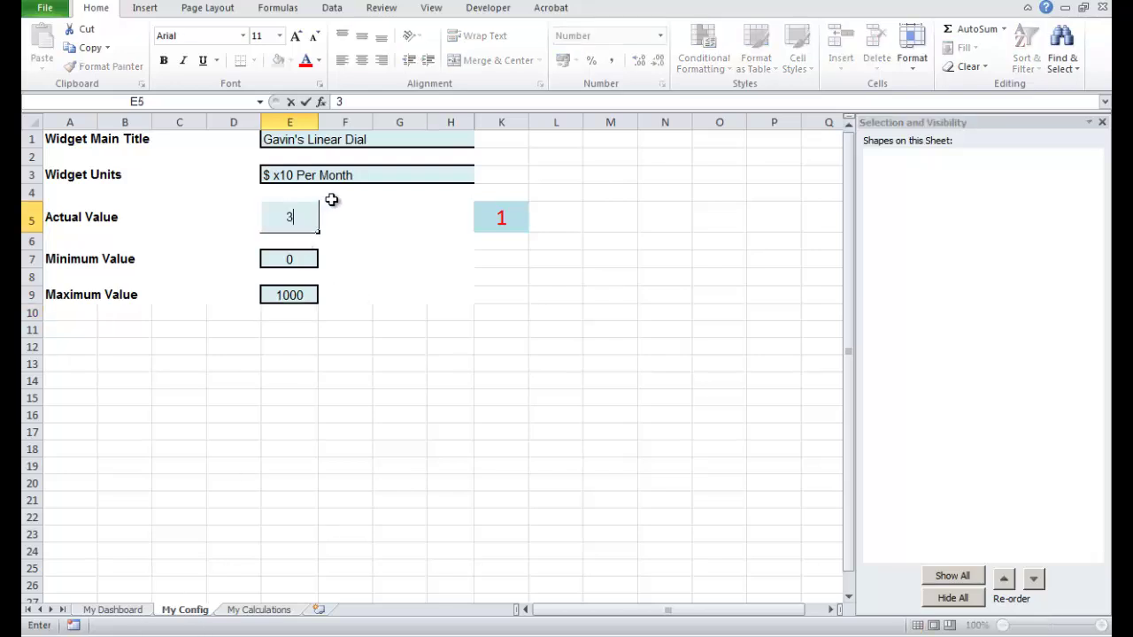
pyautogui.write('00')
pyautogui.press('Return')
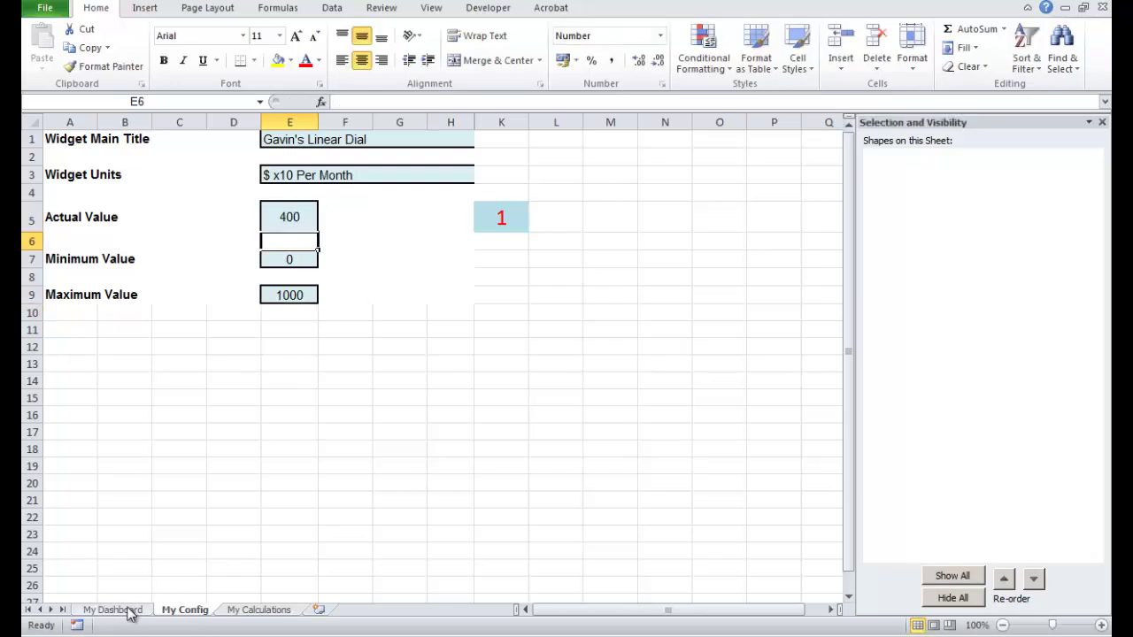
pyautogui.click(115, 610)
pyautogui.click(237, 546)
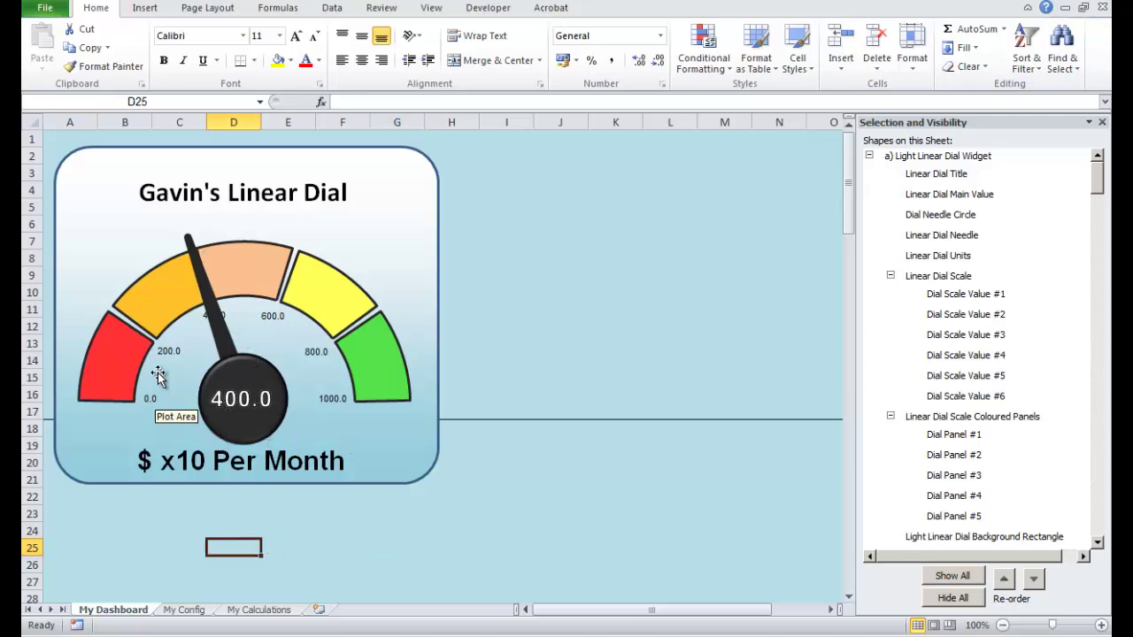
pyautogui.click(493, 503)
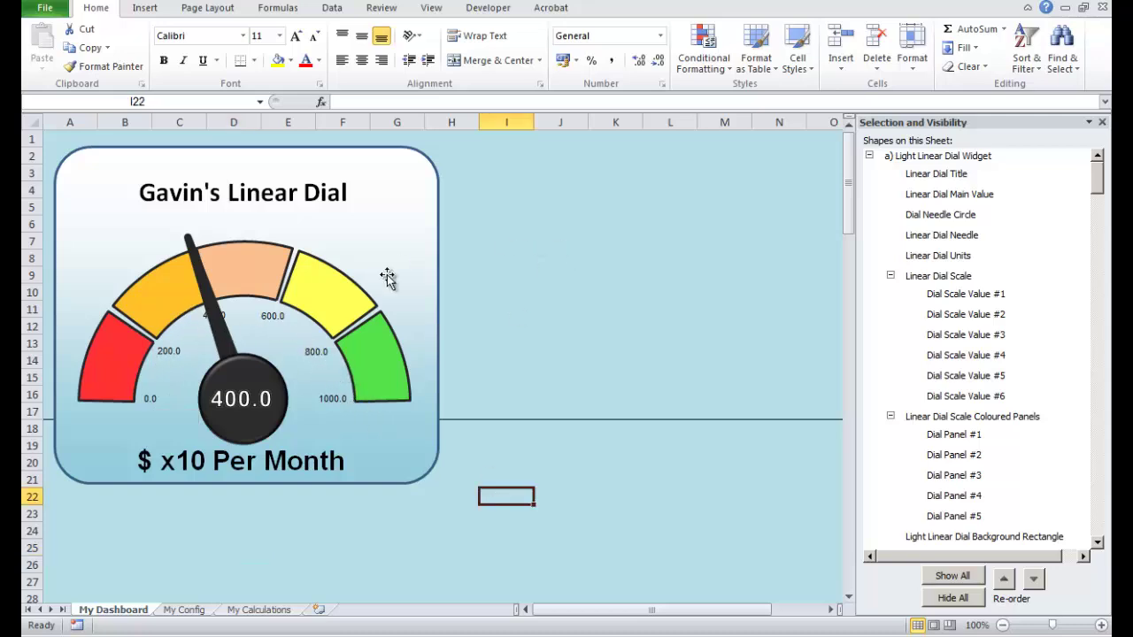
pyautogui.click(204, 282)
pyautogui.click(202, 282)
pyautogui.click(202, 281)
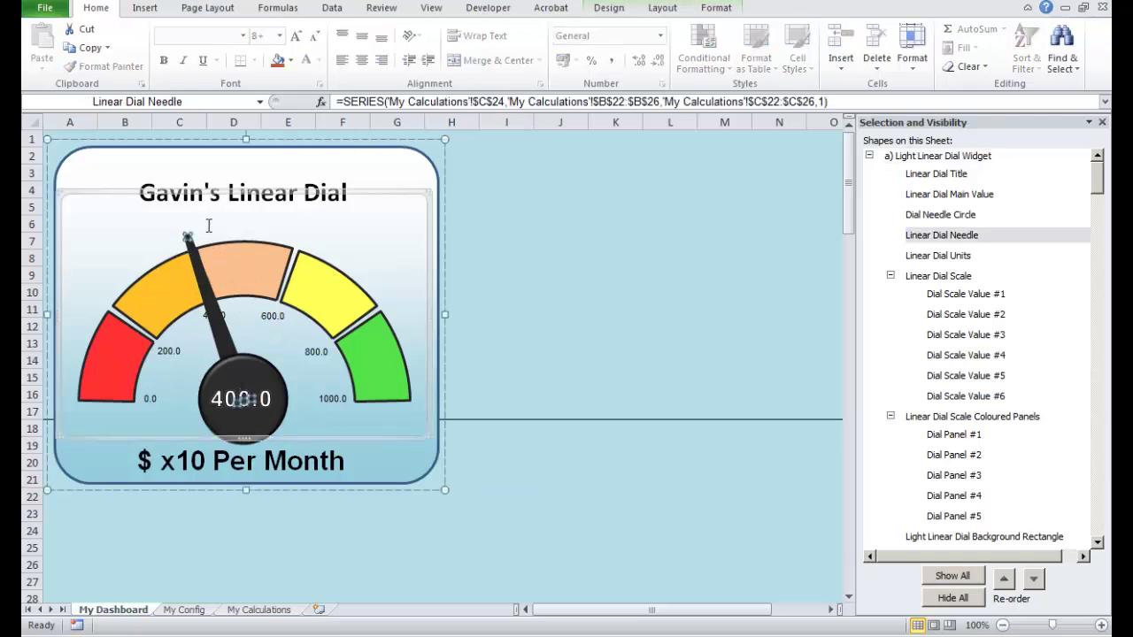
pyautogui.click(608, 8)
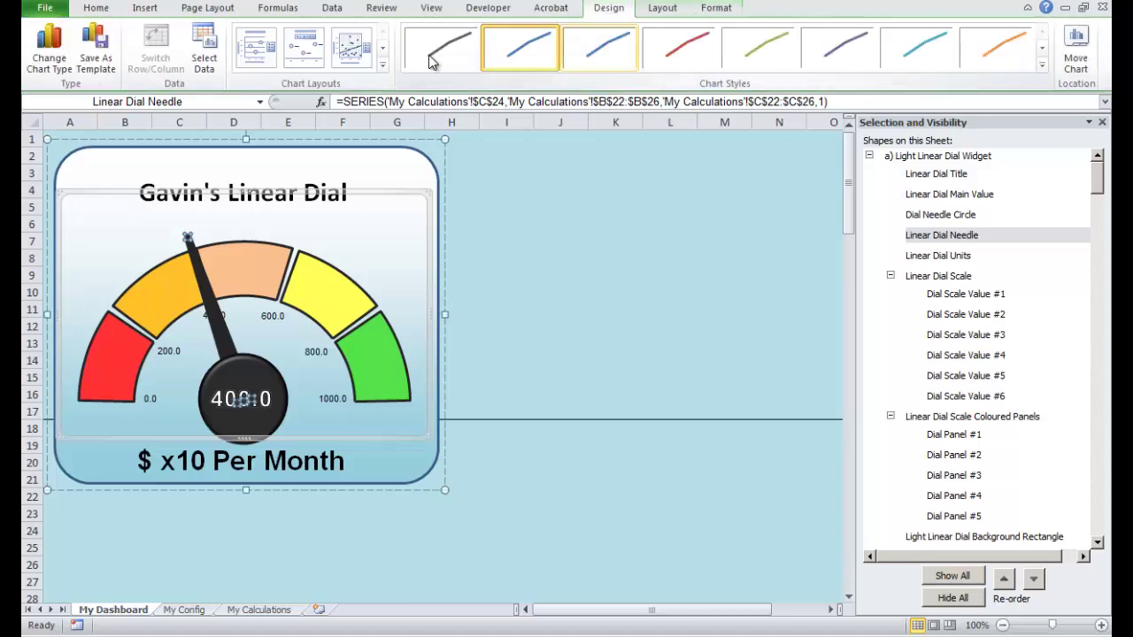
pyautogui.click(204, 51)
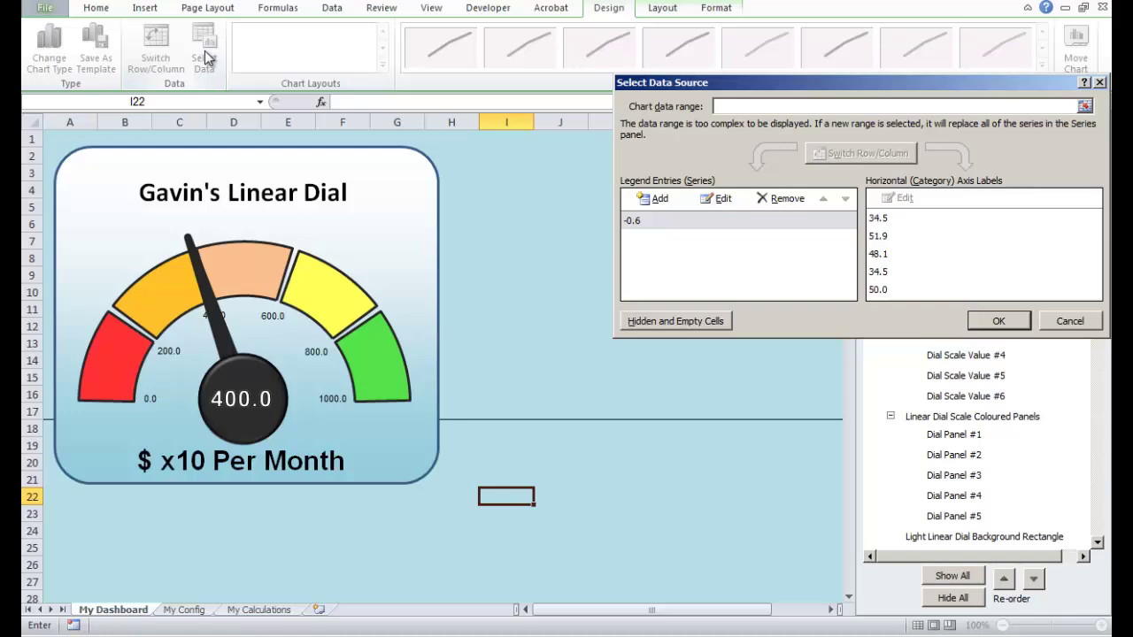
pyautogui.click(717, 201)
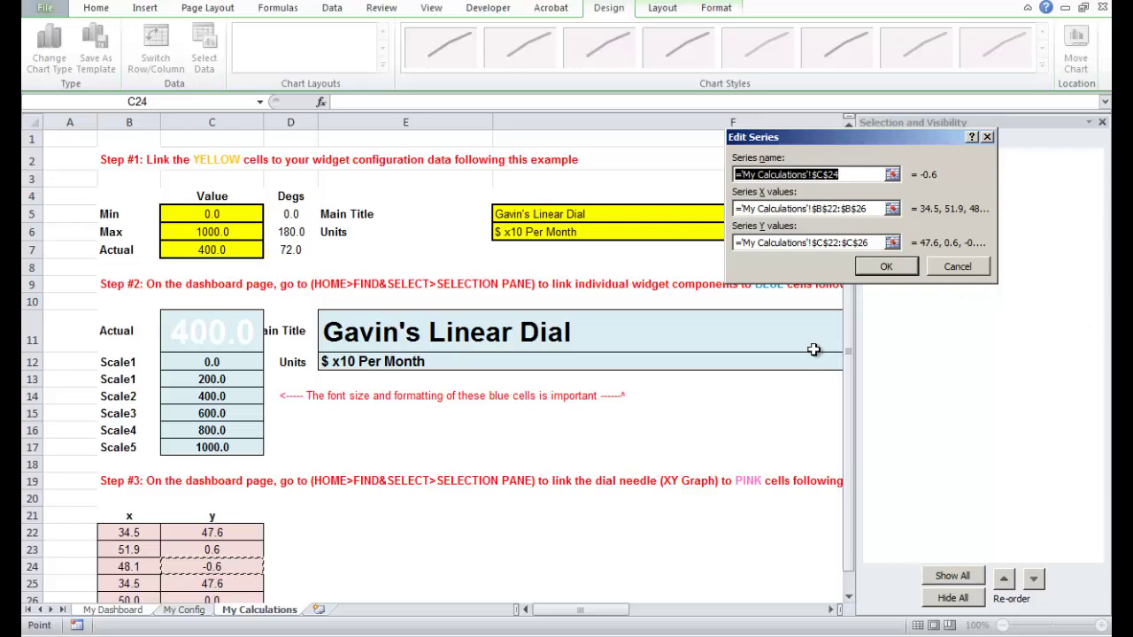
pyautogui.click(893, 209)
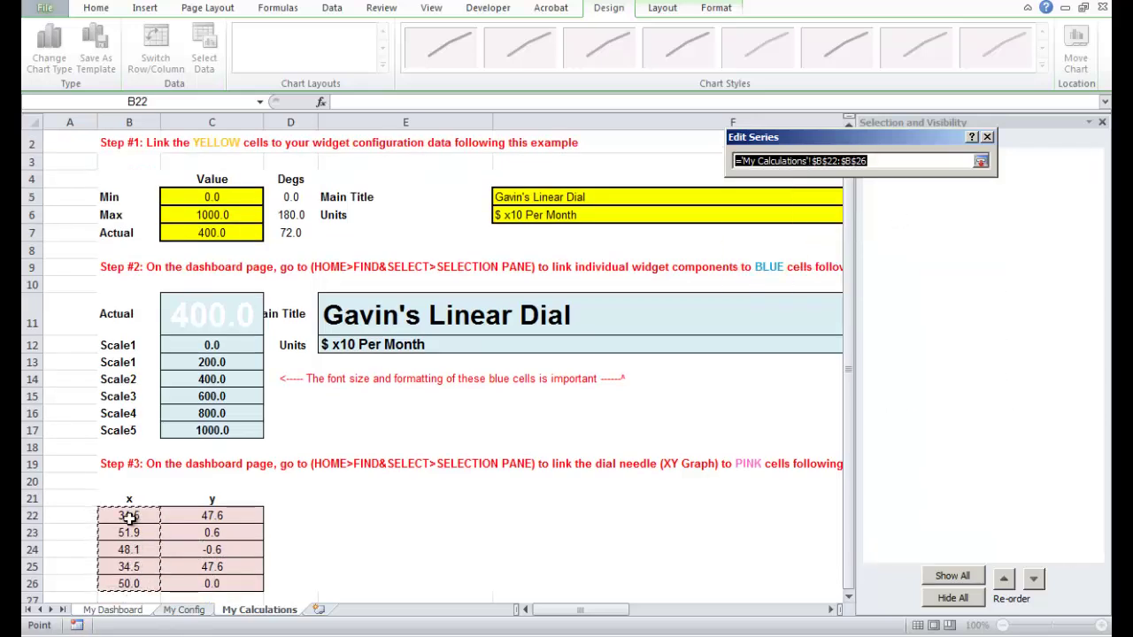
pyautogui.click(981, 165)
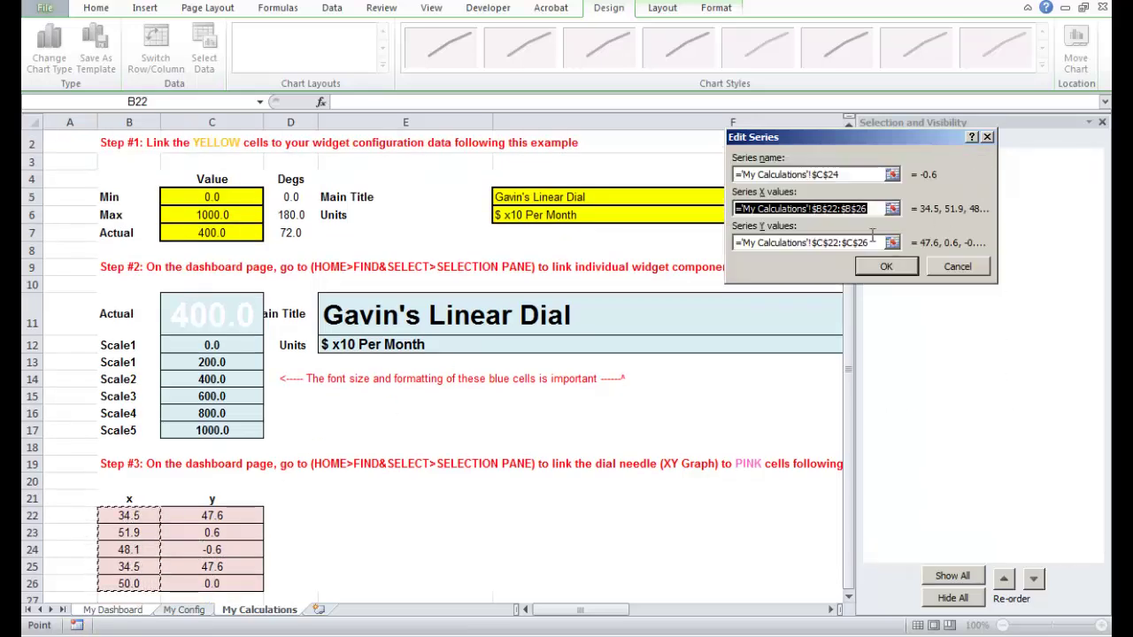
pyautogui.click(893, 242)
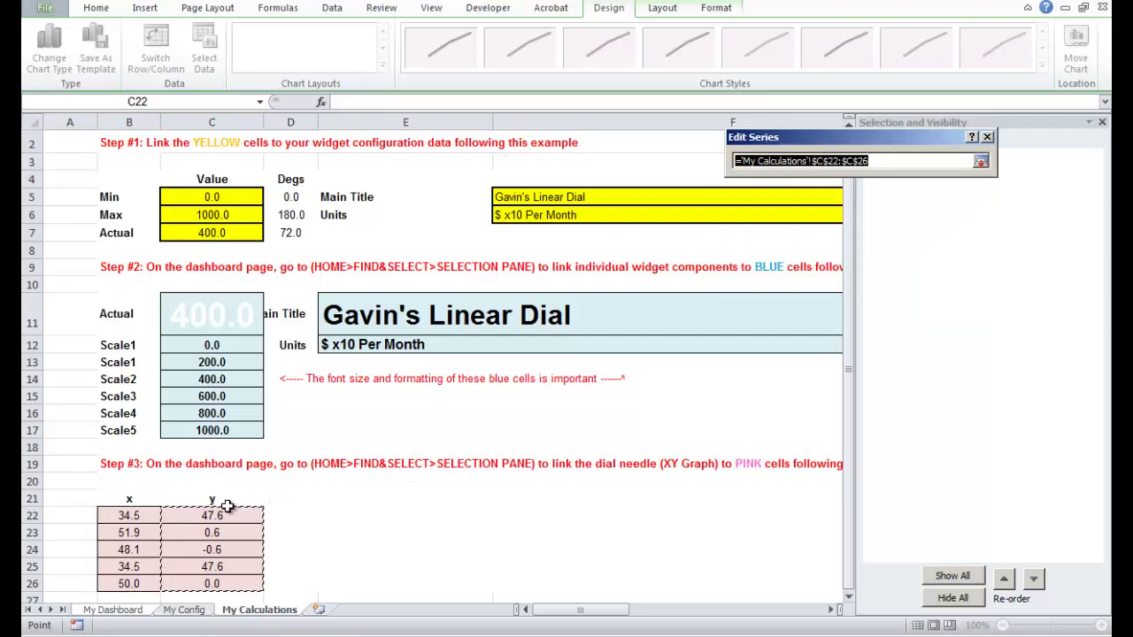
pyautogui.click(981, 165)
pyautogui.click(902, 279)
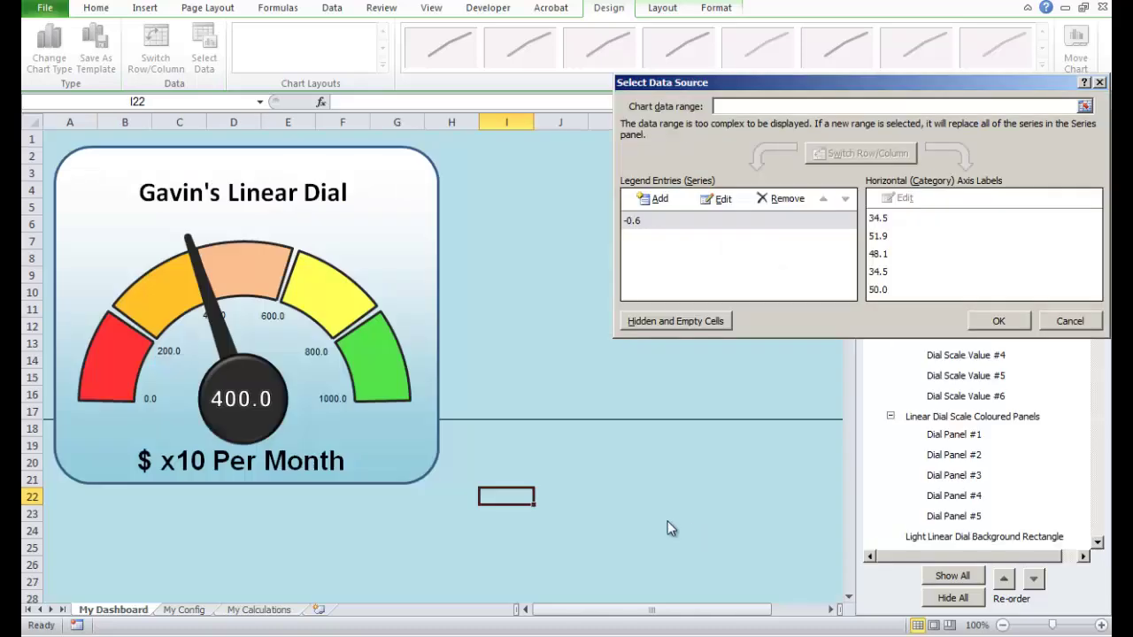
pyautogui.click(1100, 82)
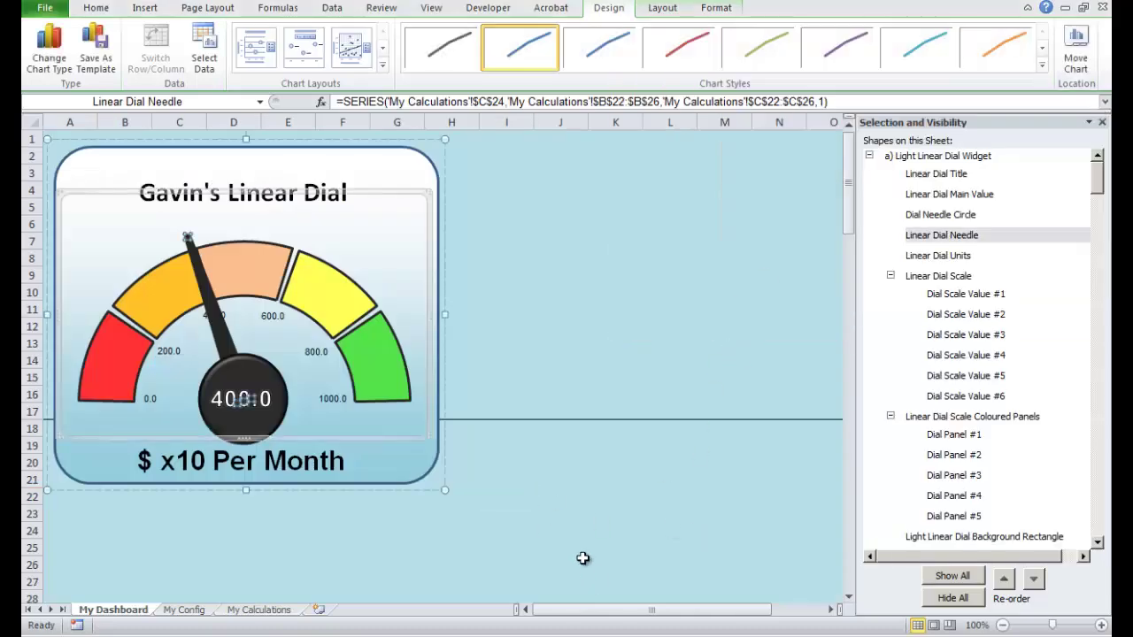
pyautogui.click(566, 534)
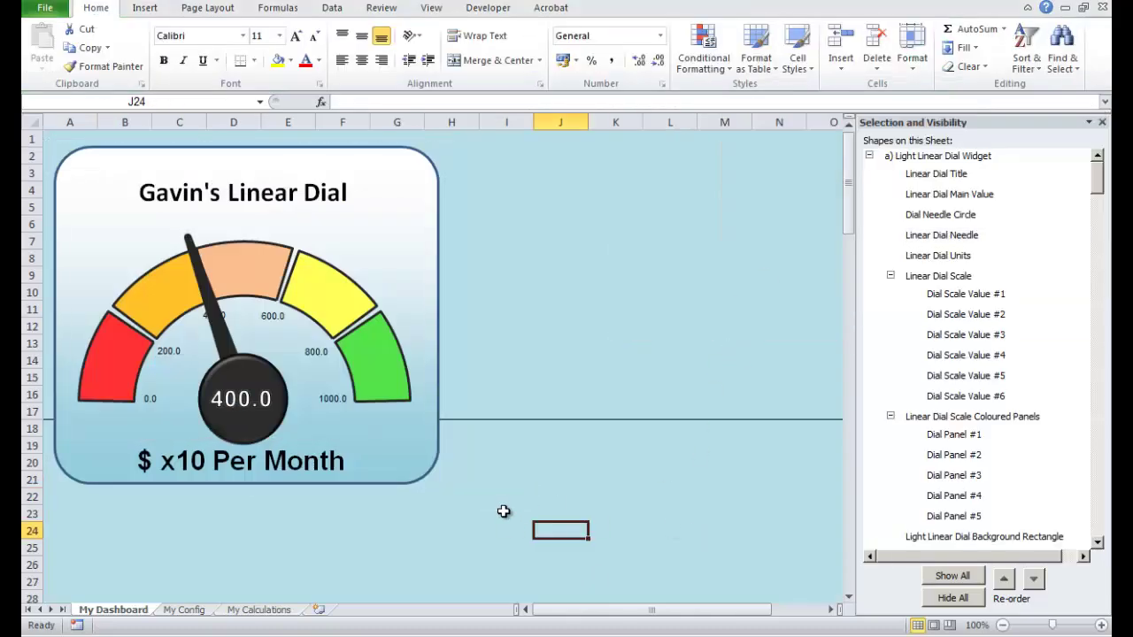